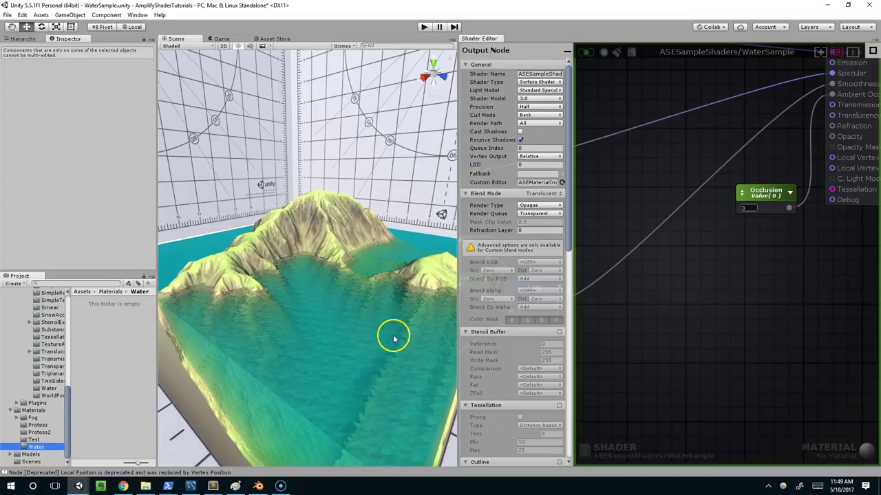
Create a material named Water1 in the Assets > Materials > Water folder.
right_click(116, 324)
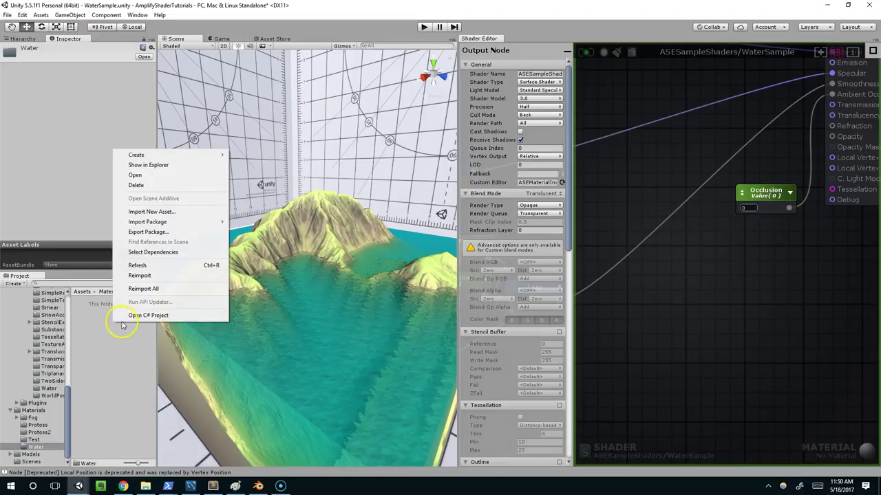
mouse_move(158, 157)
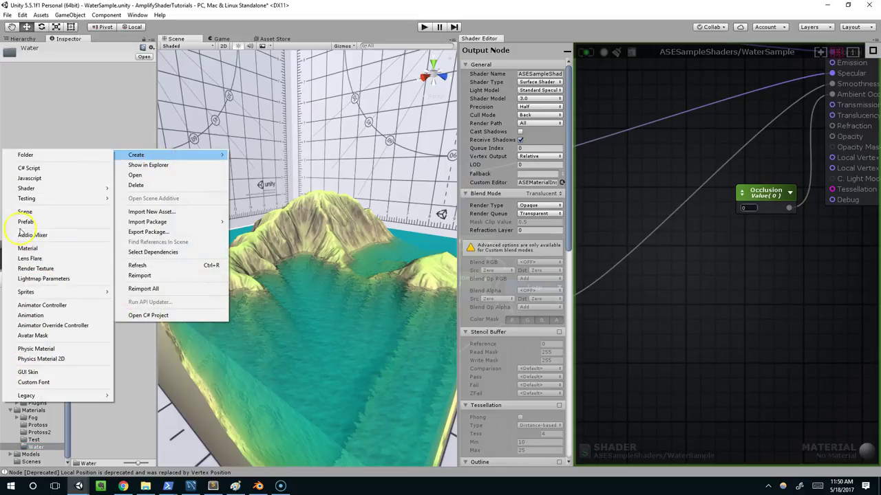
click(31, 248)
text(Water1)
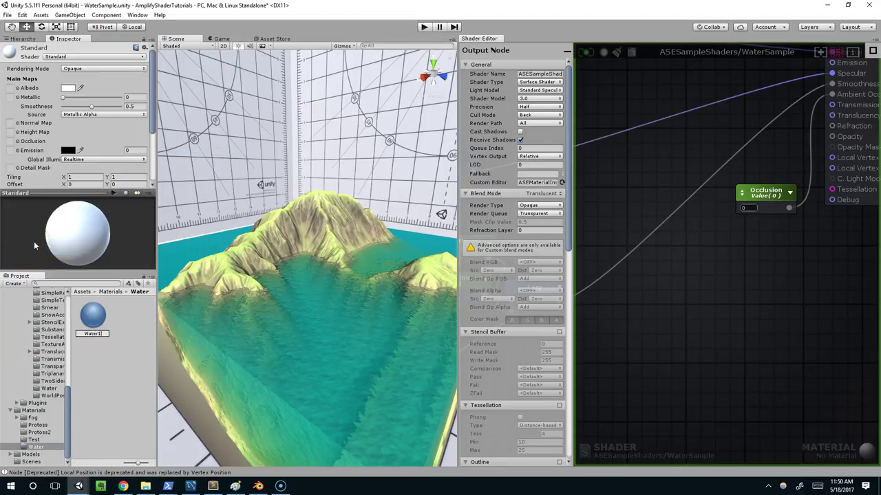
key(Return)
Create an Amplify Surface Shader named Water1 in the same Water folder.
right_click(137, 363)
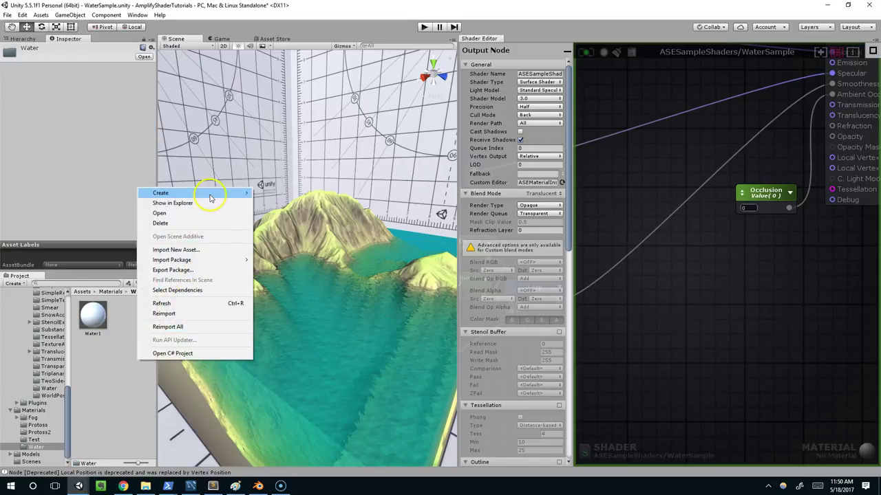
mouse_move(207, 193)
mouse_move(65, 227)
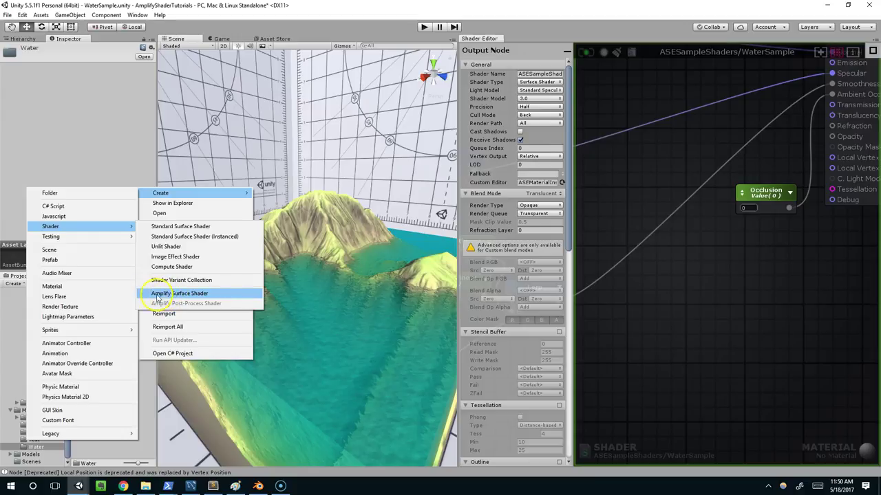
click(196, 295)
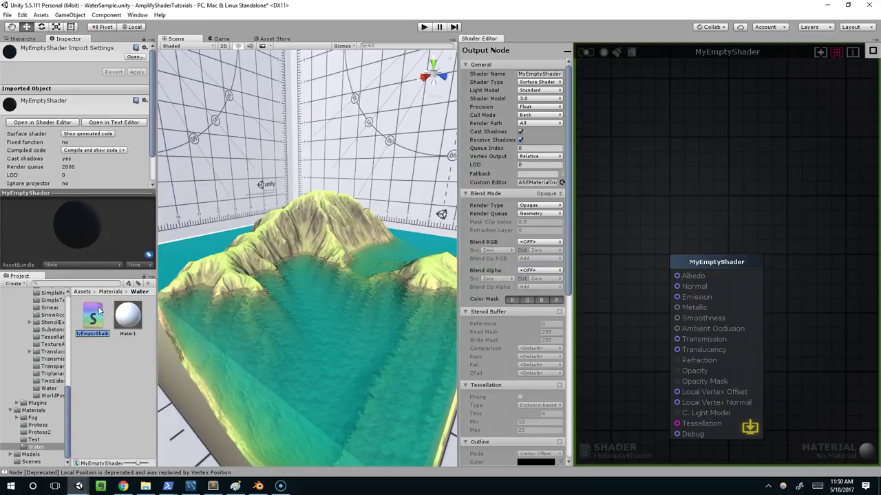
key(Return)
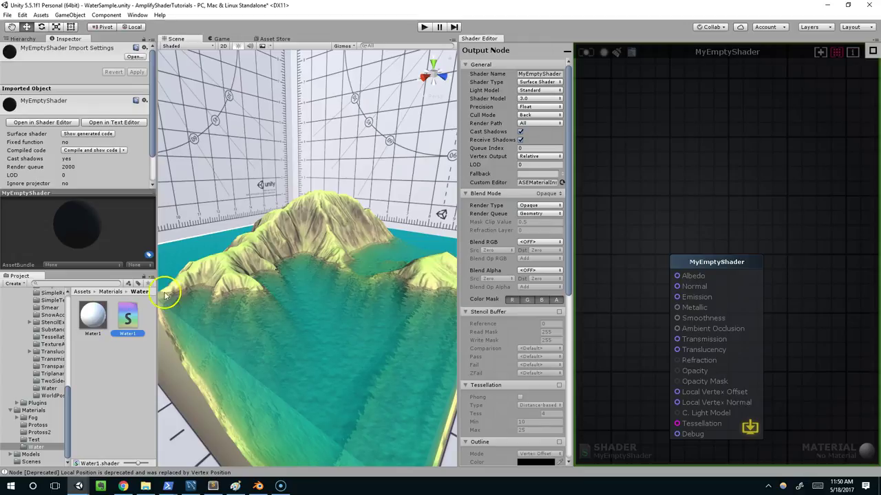
Set the shader name to the author's name followed by /Water1 and compile the shader.
click(539, 73)
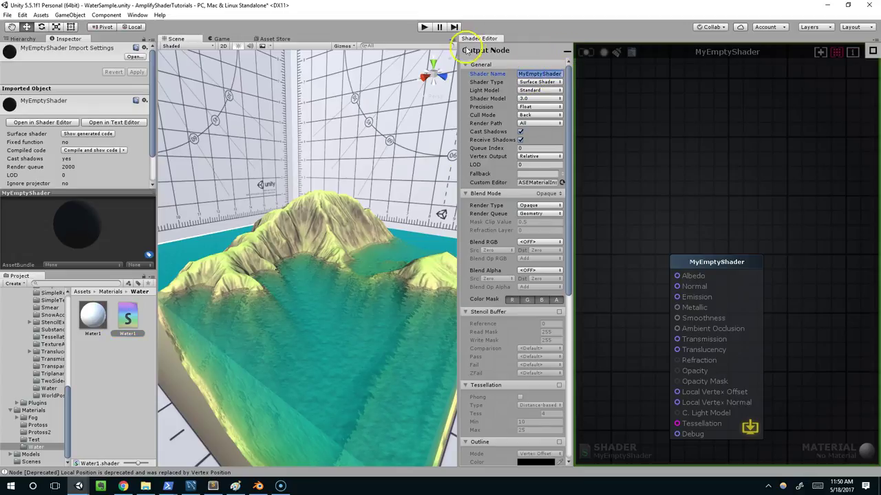
text(EvanDale)
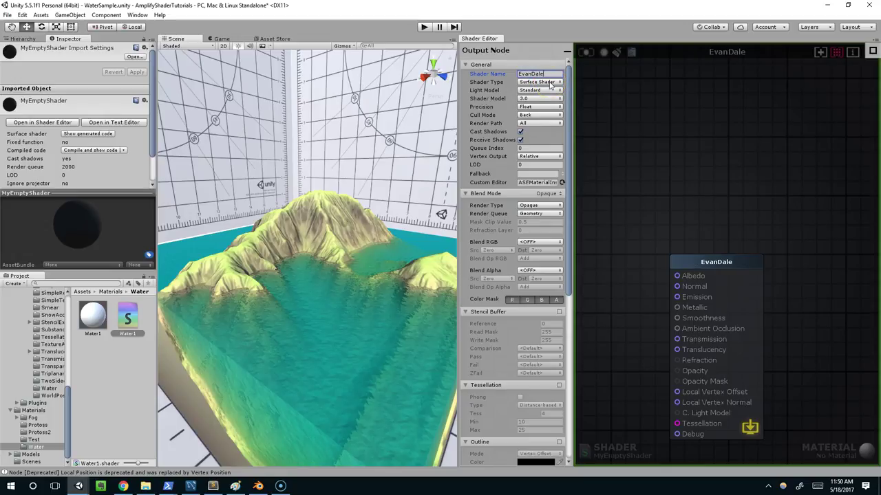
text(y/Water1)
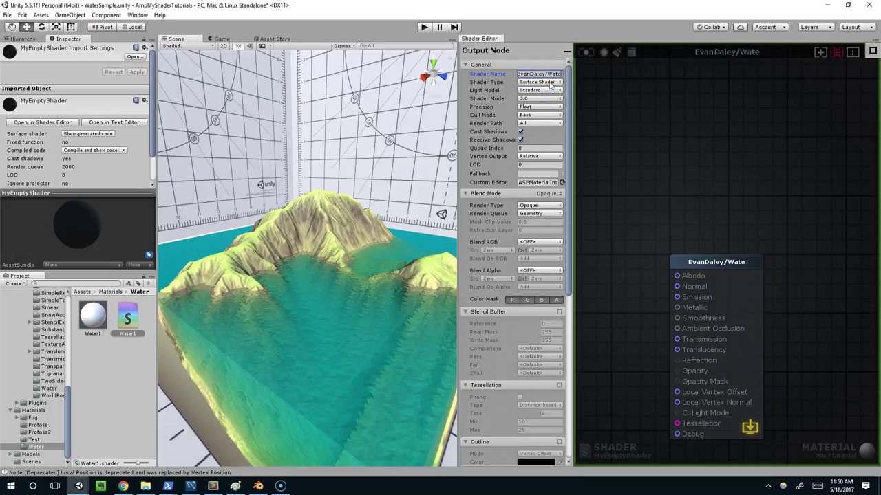
click(585, 51)
Assign the custom Water1 shader from the author's shader category to the Water1 material.
click(92, 316)
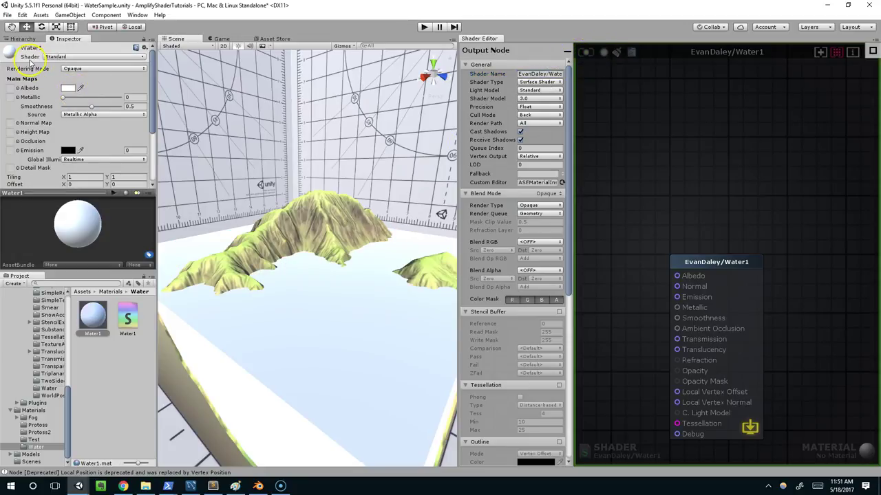
click(65, 57)
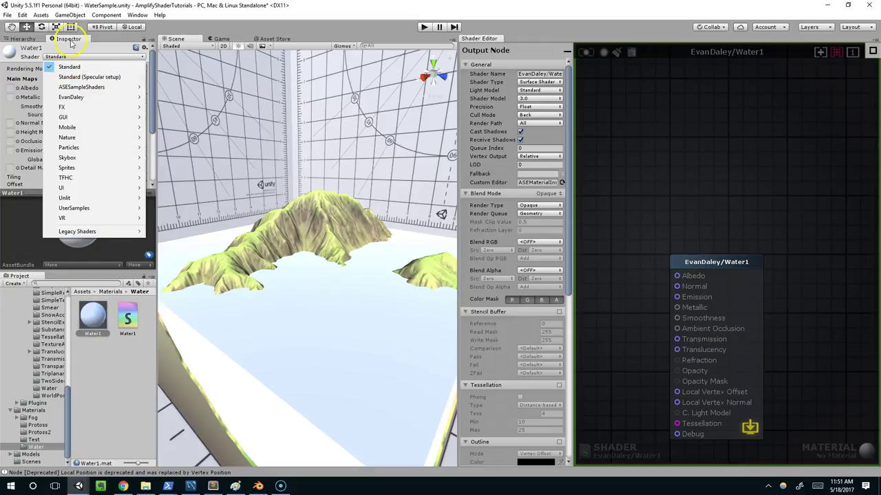
mouse_move(77, 98)
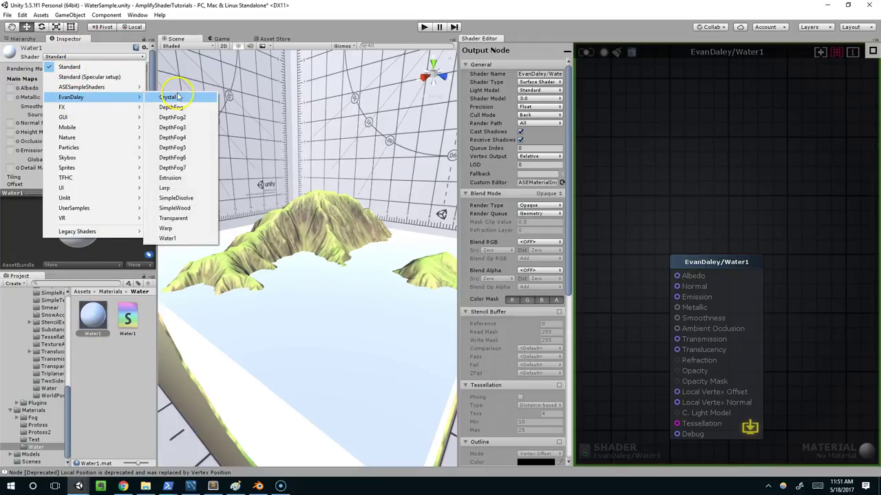
click(177, 240)
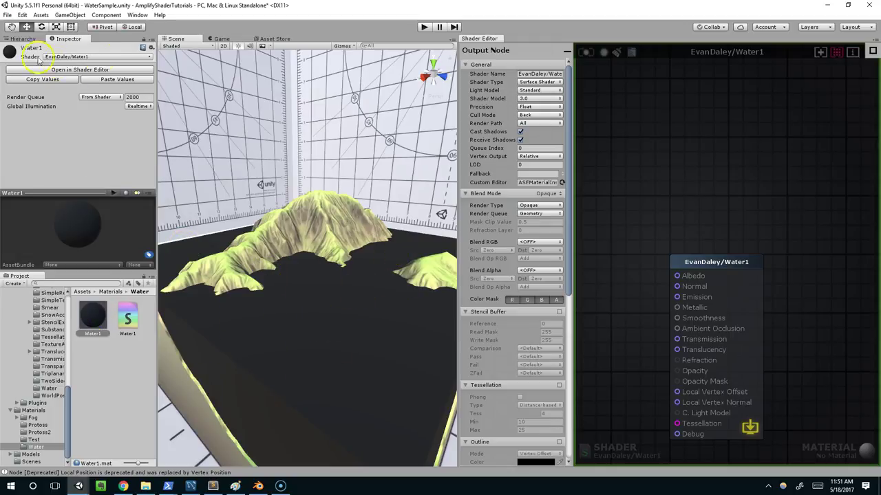
Reposition the shader's output node in the graph, leaving empty canvas in front of its input ports.
scroll(629, 261, down, 2)
middle_drag(672, 260, 774, 202)
scroll(712, 227, up, 2)
middle_drag(686, 202, 778, 203)
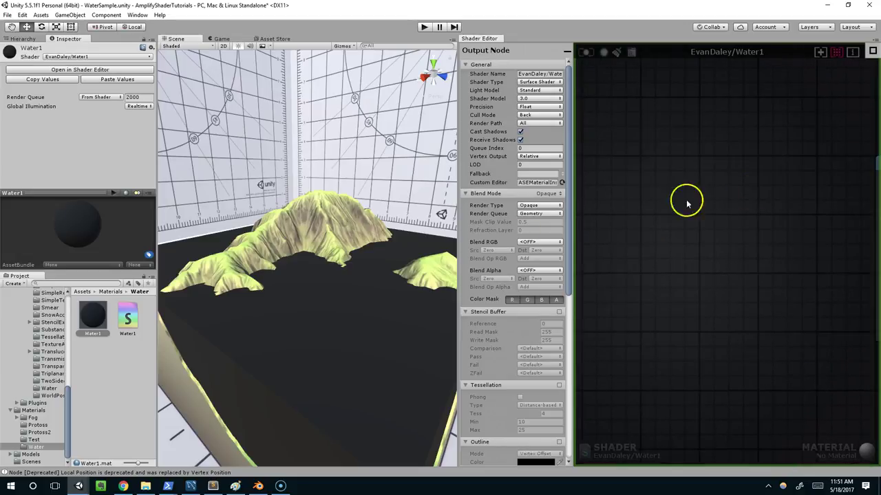
middle_drag(740, 239, 664, 240)
drag(836, 169, 786, 173)
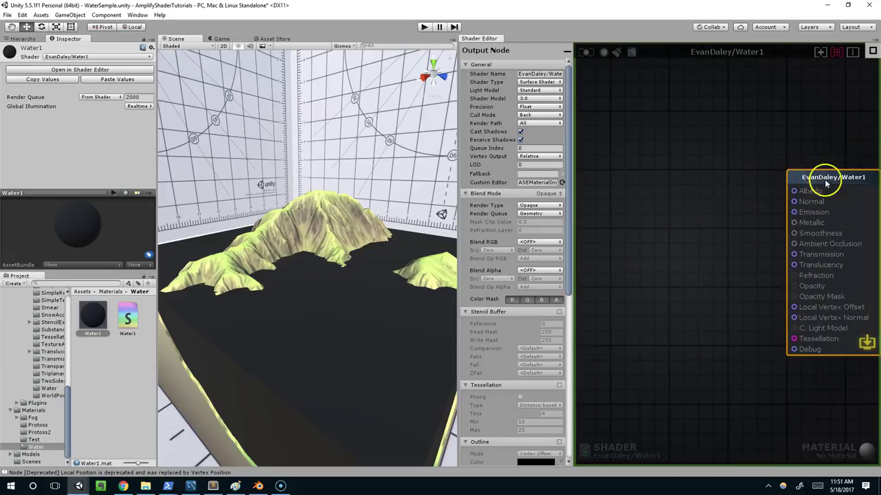
Set the shader's Render Type and Render Queue to Transparent, and disable Cast Shadows and Receive Shadows.
click(552, 205)
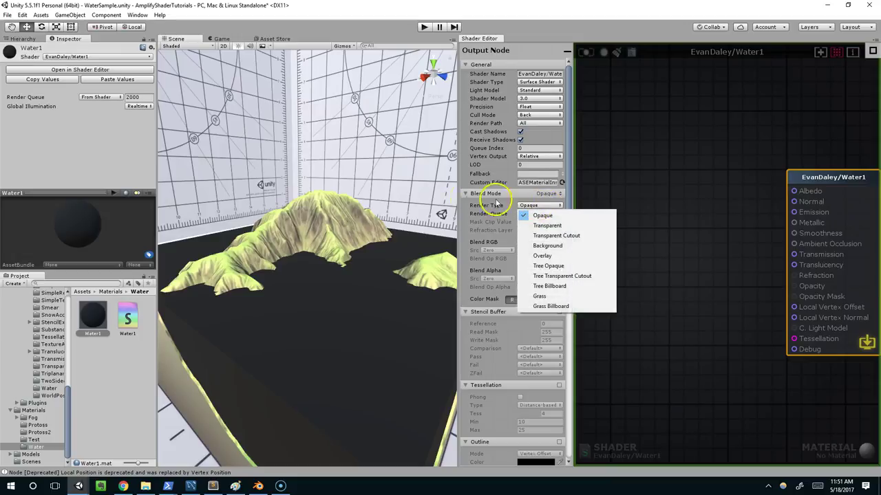
click(534, 222)
click(530, 214)
click(547, 254)
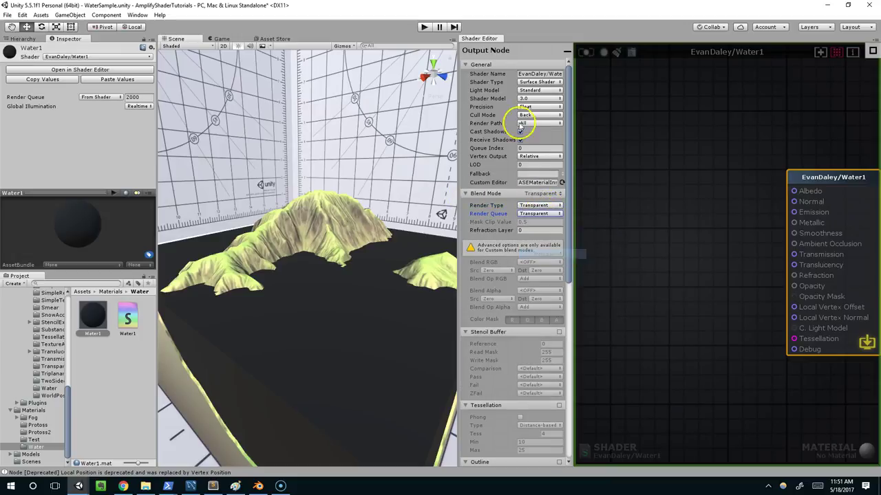
click(520, 133)
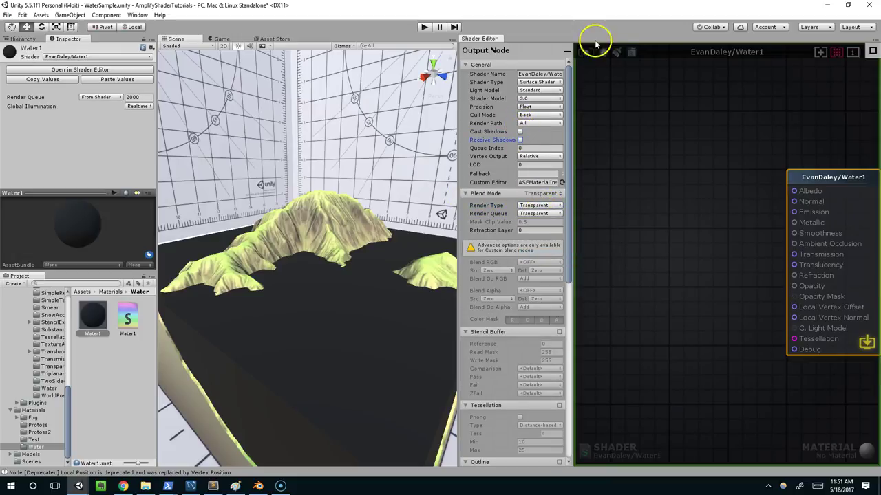
Add a Screen Position node to the empty graph area well ahead of the output node.
middle_drag(705, 225, 720, 229)
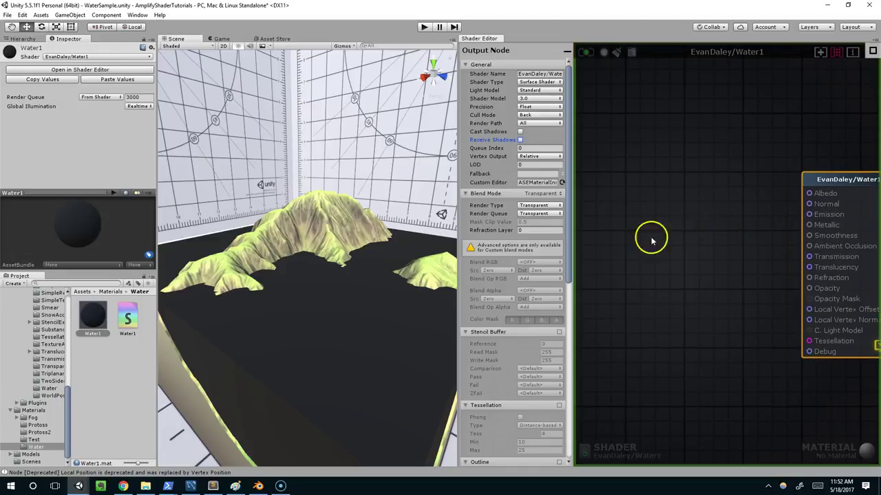
middle_drag(635, 245, 717, 238)
right_drag(746, 246, 759, 249)
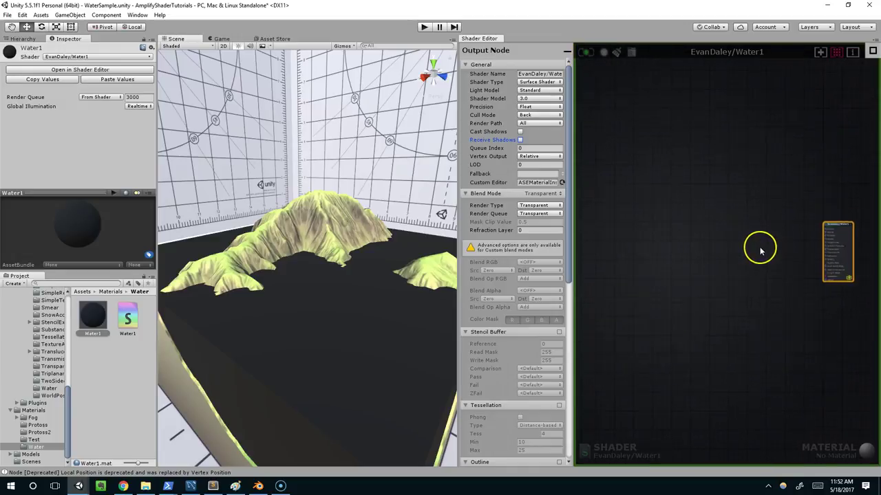
right_click(644, 246)
text(ab)
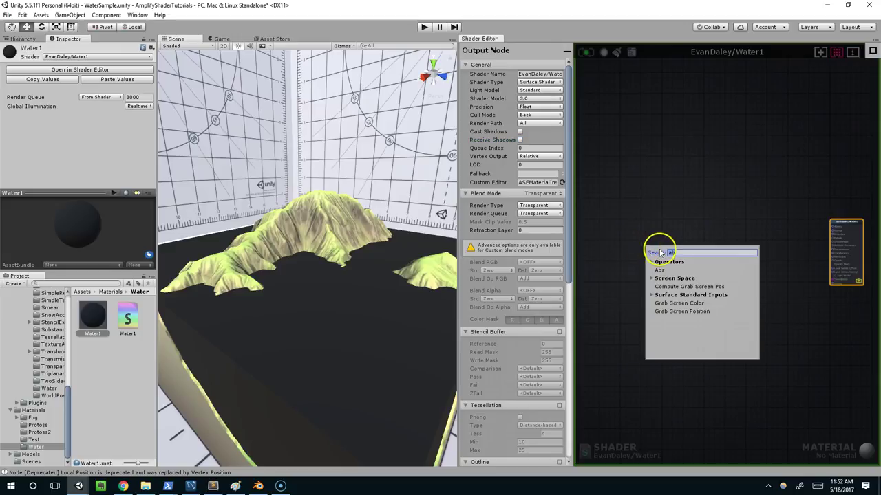
text(scree)
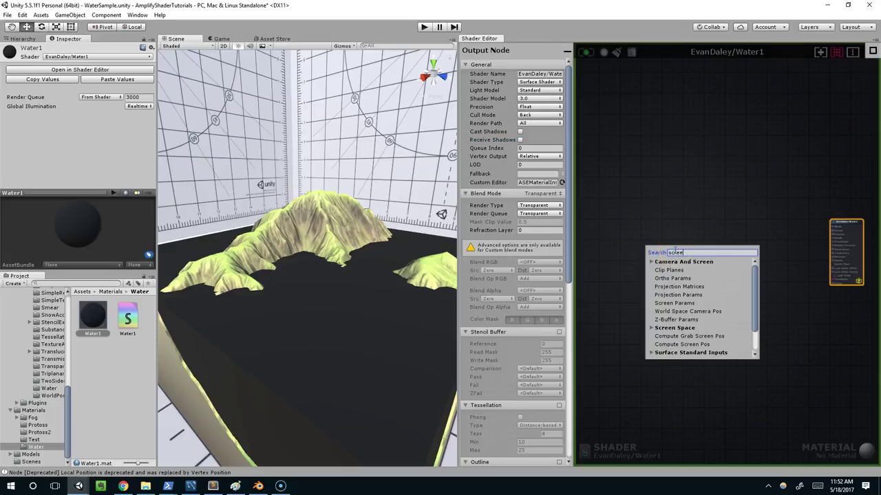
scroll(691, 330, down, 2)
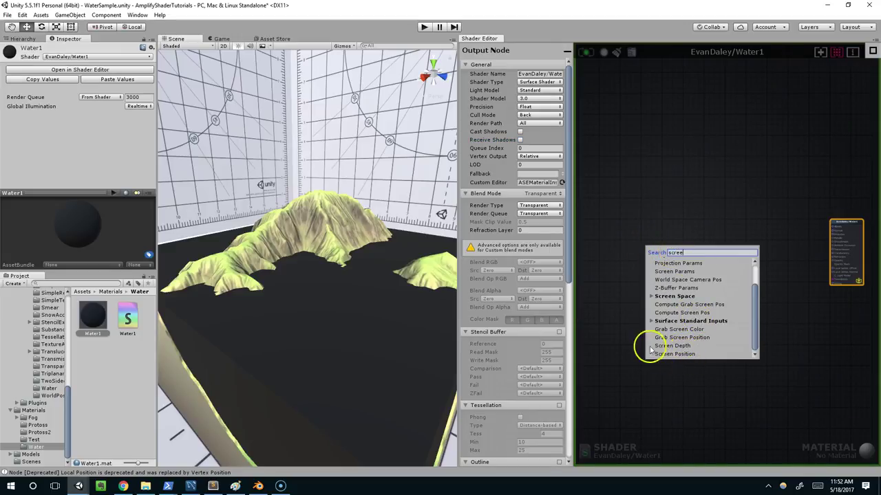
click(674, 353)
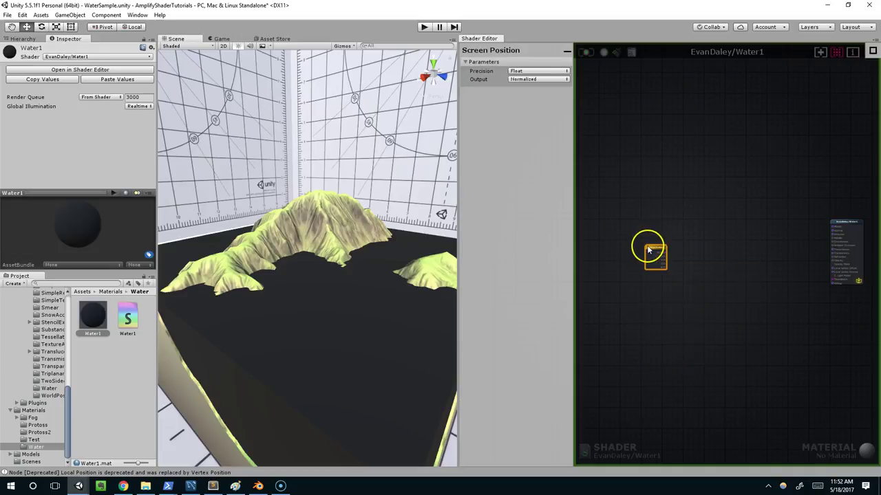
Add a Screen Depth node with its Pos input fed by Screen Position's XYZW output.
scroll(649, 246, up, 3)
scroll(616, 232, up, 2)
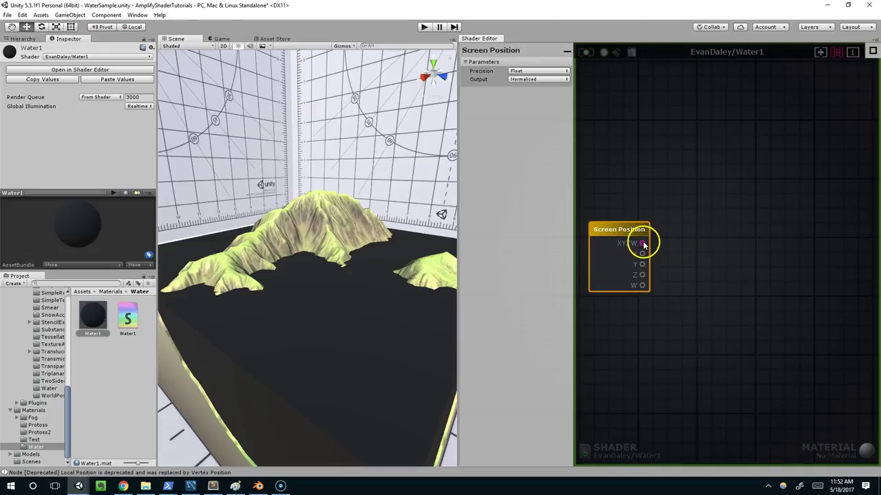
drag(641, 241, 711, 232)
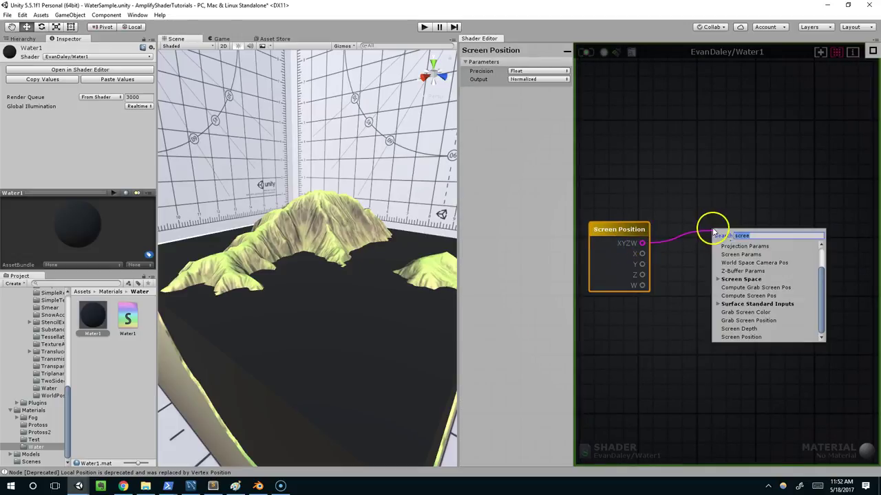
click(747, 329)
drag(712, 243, 692, 218)
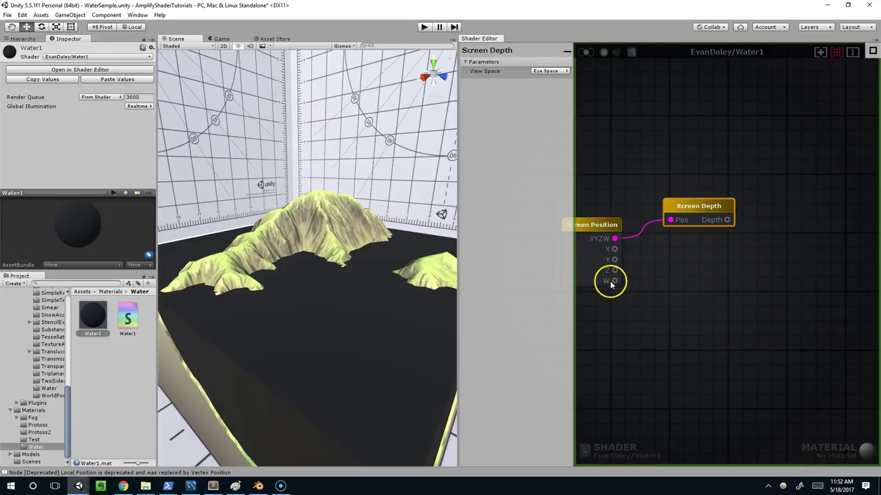
Add a Subtract node with Screen Depth's output as A and Screen Position's W as B.
drag(614, 280, 762, 260)
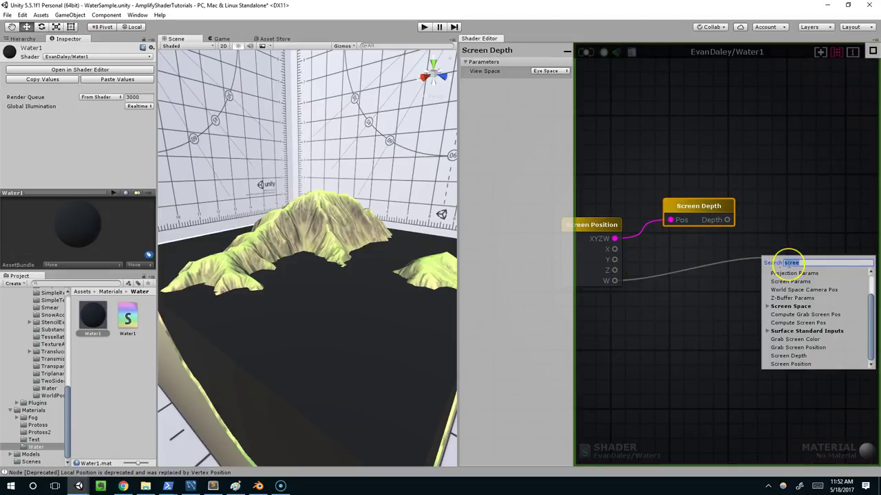
text(sub)
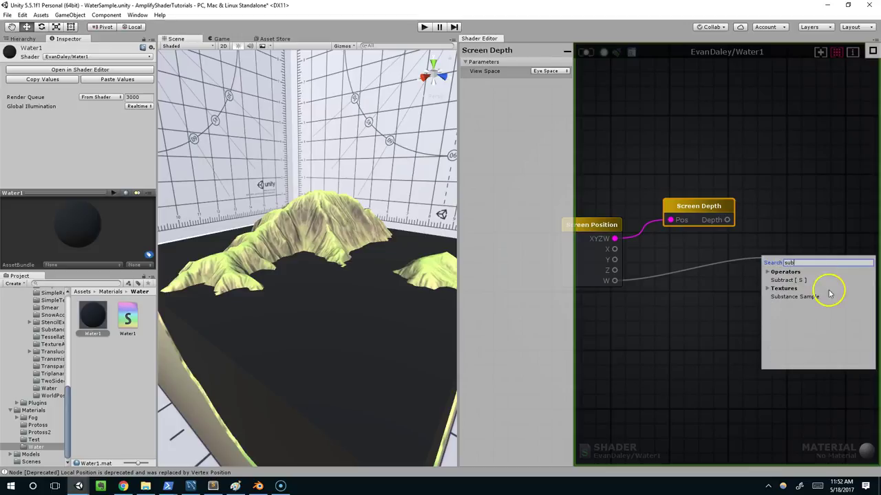
click(788, 280)
middle_drag(833, 253, 776, 267)
drag(733, 274, 748, 264)
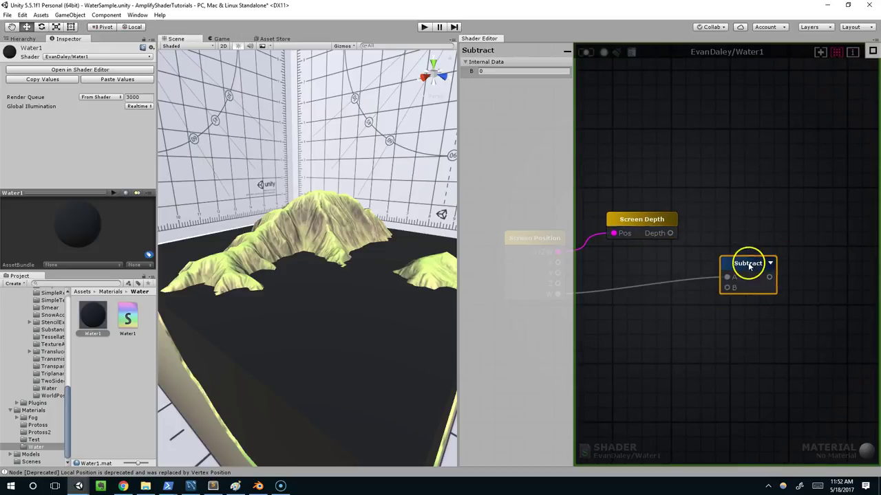
middle_drag(759, 275, 809, 267)
drag(612, 285, 783, 278)
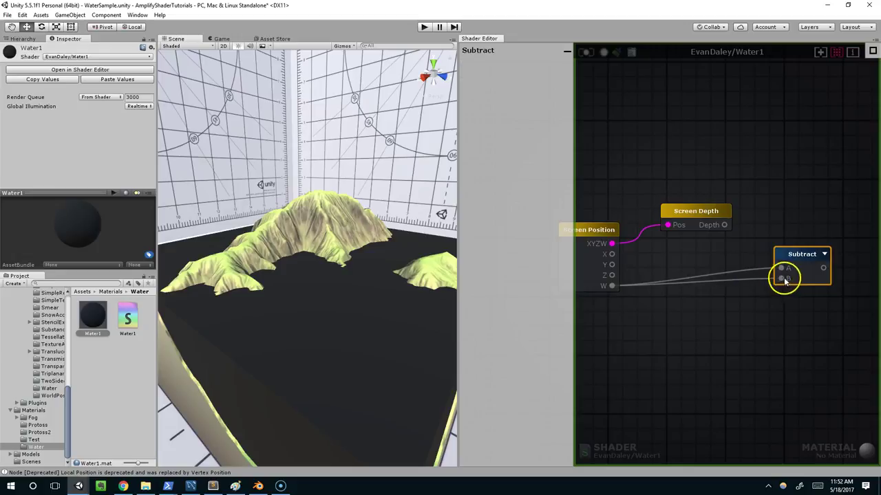
drag(724, 225, 782, 268)
Add an Abs node after Subtract and feed it the Subtract result.
middle_drag(812, 259, 736, 266)
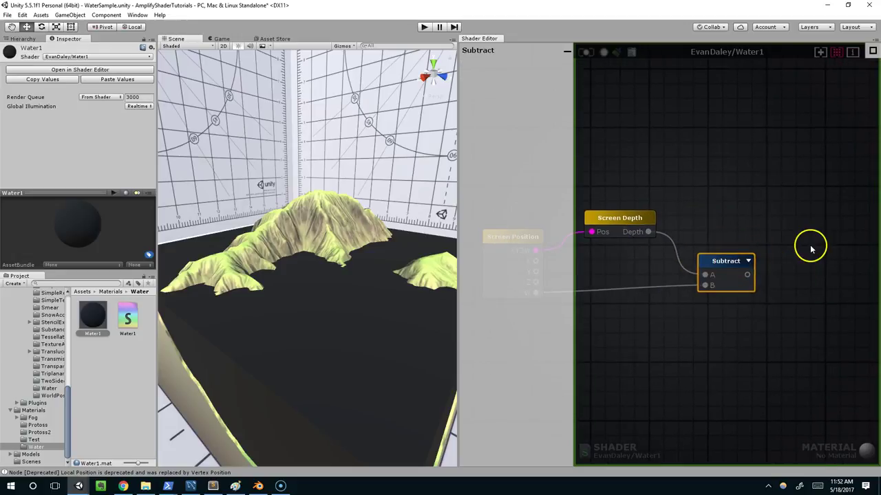
right_click(810, 248)
text(abs)
click(781, 269)
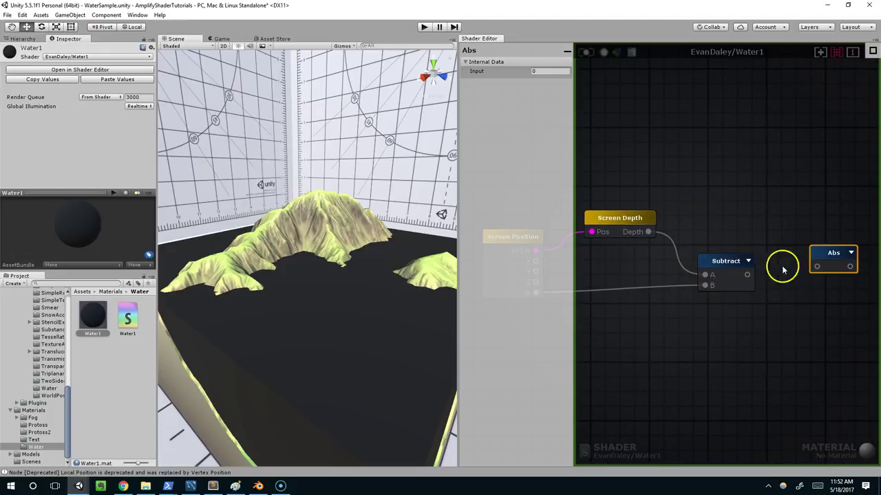
drag(749, 271, 795, 270)
scroll(757, 276, down, 4)
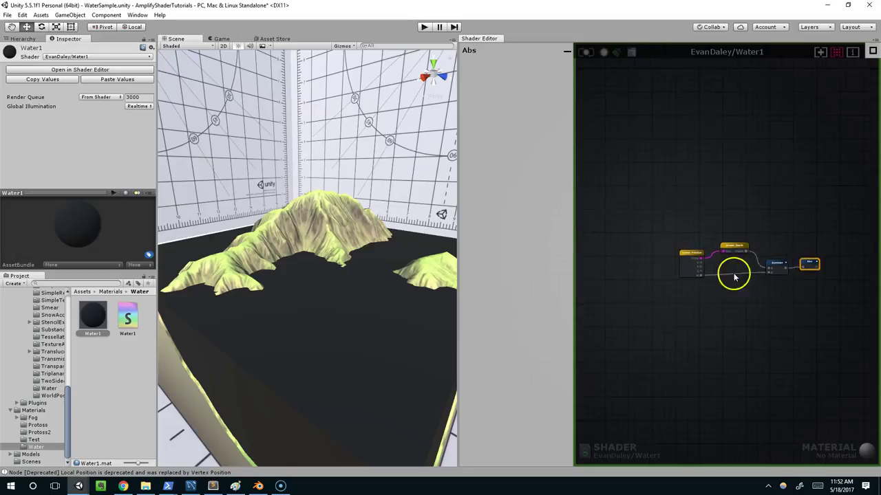
Connect the Abs output to the output node's Albedo input and compile the shader to show it on the water.
scroll(734, 288, up, 3)
drag(678, 270, 860, 221)
middle_drag(860, 222, 880, 220)
scroll(763, 182, up, 3)
middle_drag(797, 180, 847, 172)
middle_drag(666, 152, 777, 148)
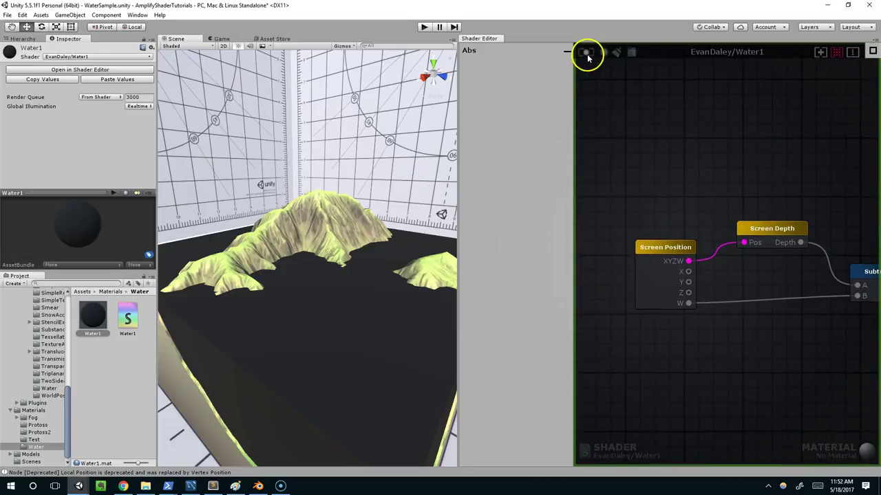
click(587, 54)
middle_drag(340, 274, 346, 250)
alt+drag(345, 251, 330, 259)
Set the Screen Position node's output to Screen and recompile the shader.
click(655, 248)
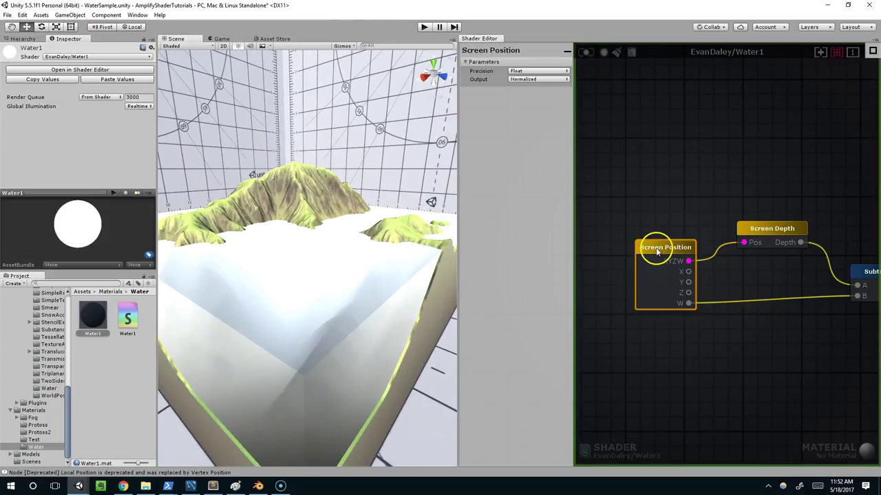
click(526, 80)
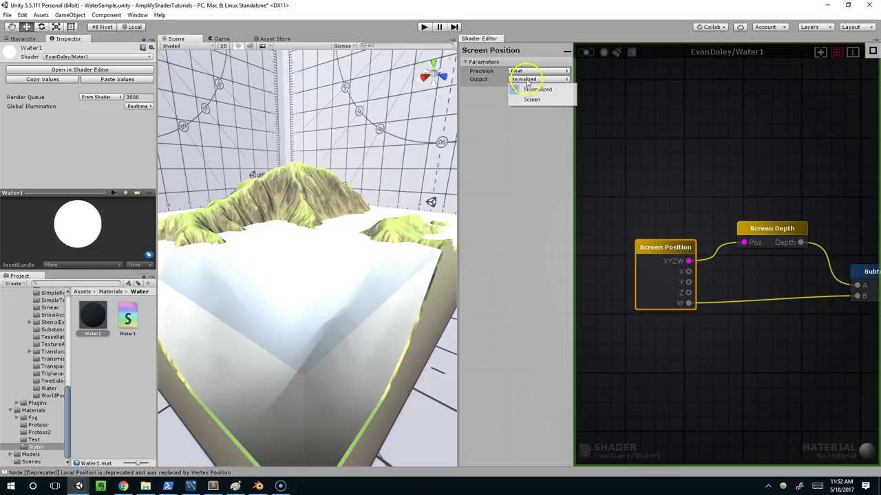
click(522, 97)
click(585, 54)
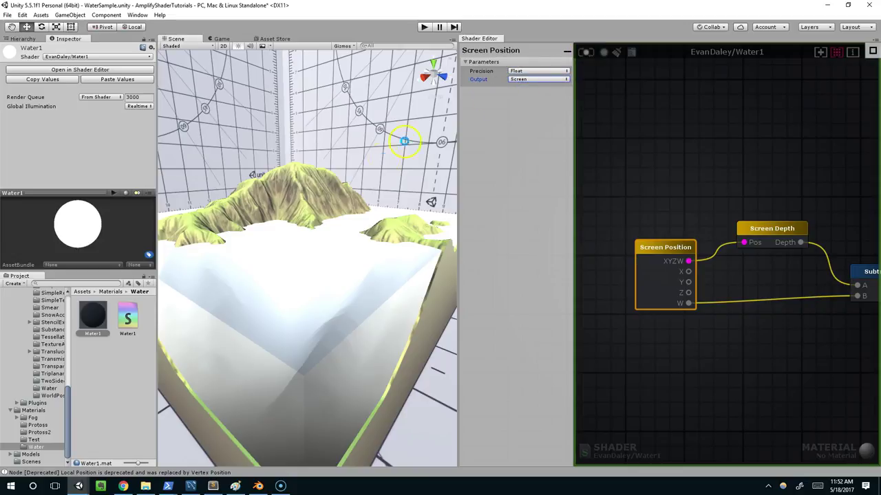
Examine the depth gradient on the water around the shoreline in the scene from several distances and angles.
alt+drag(383, 163, 366, 201)
scroll(366, 200, up, 3)
middle_drag(362, 189, 356, 216)
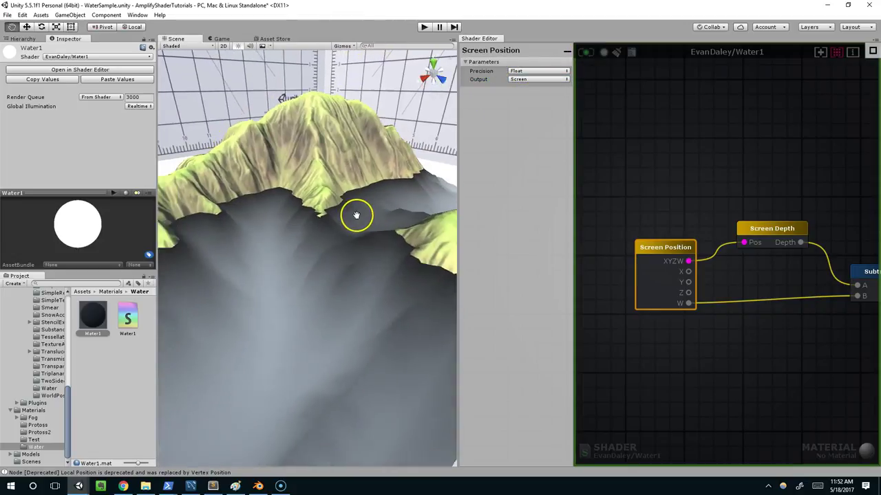
scroll(358, 217, down, 3)
scroll(359, 210, up, 3)
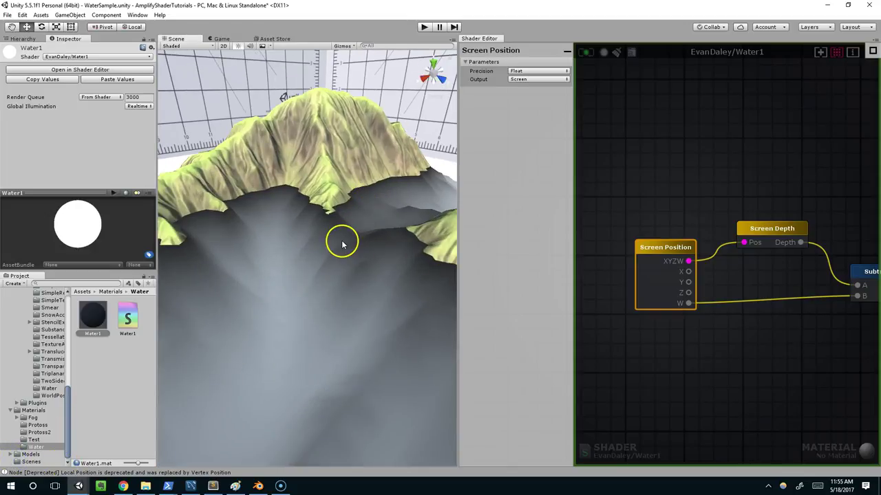
mouse_move(342, 240)
alt+mouse_down()
mouse_move(323, 232)
mouse_move(334, 225)
alt+mouse_up()
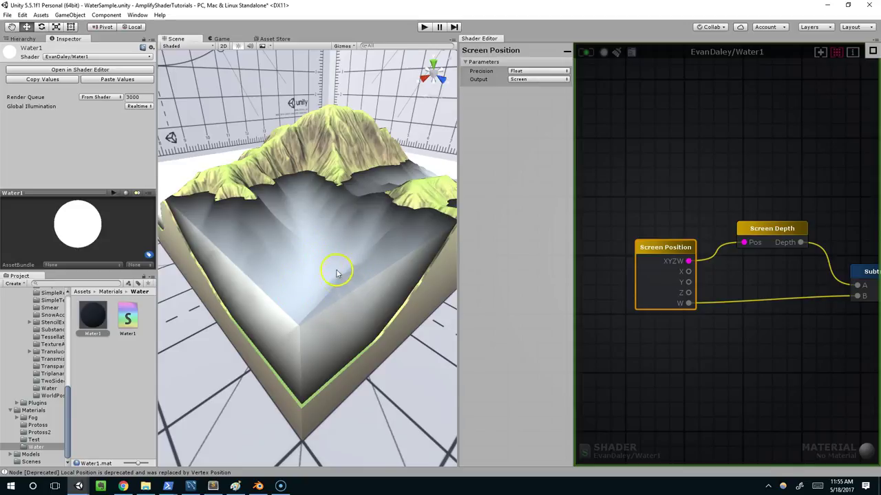
scroll(336, 273, down, 5)
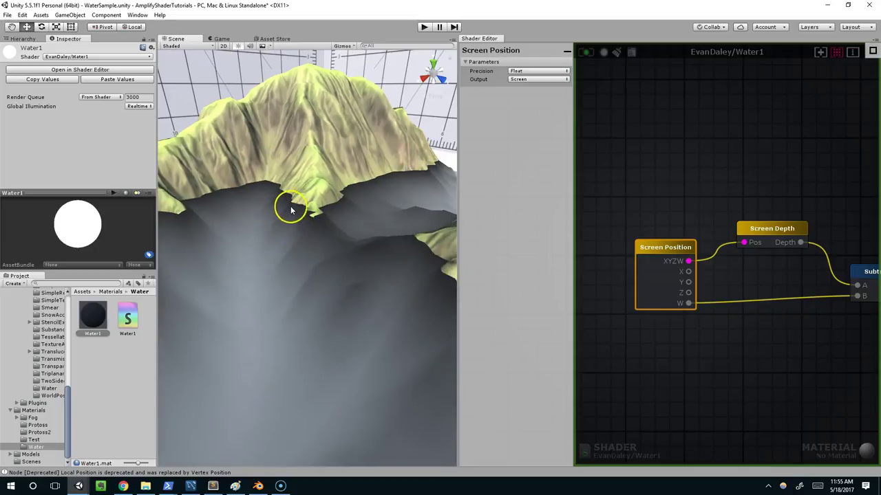
scroll(338, 210, down, 3)
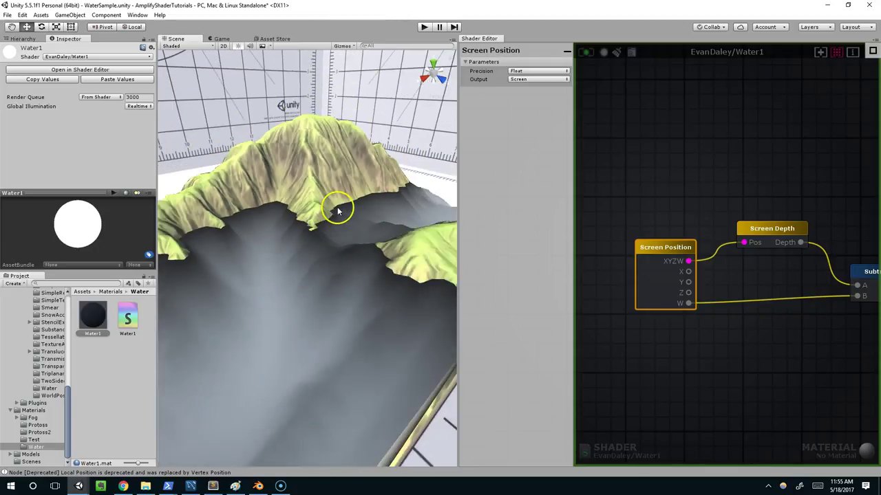
mouse_move(338, 211)
middle_down()
mouse_move(349, 206)
mouse_move(339, 201)
middle_up()
scroll(344, 217, down, 5)
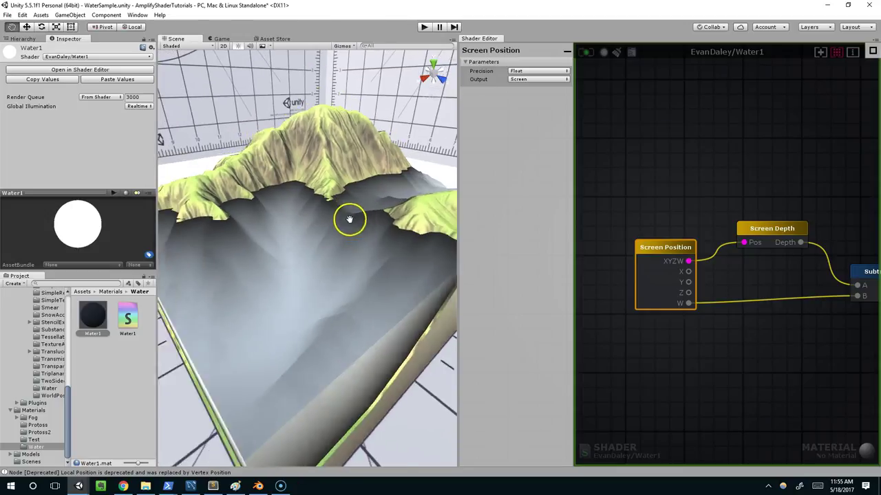
Move the Screen Position node slightly closer to the Screen Depth and Subtract nodes.
middle_drag(777, 257, 733, 199)
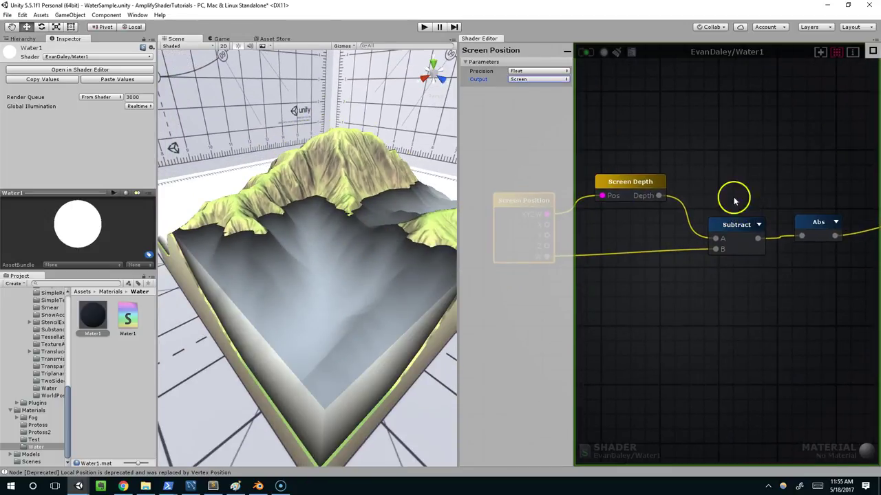
scroll(753, 204, down, 4)
scroll(655, 191, up, 2)
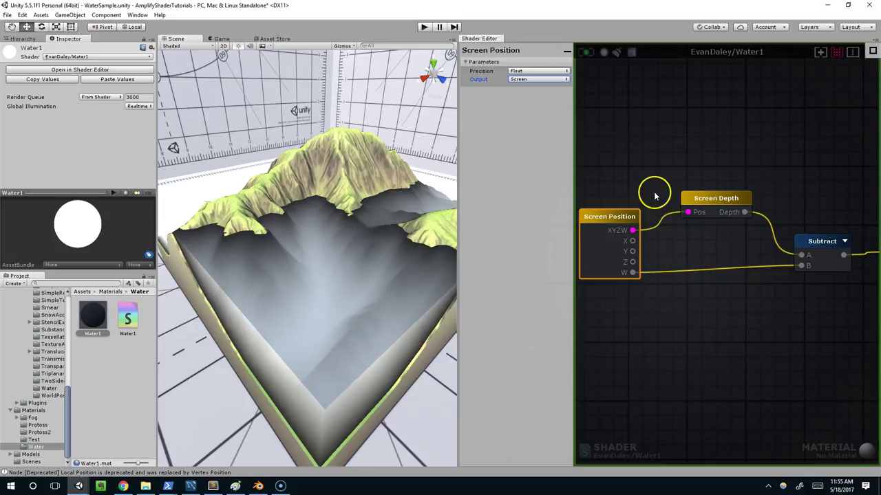
drag(624, 219, 630, 224)
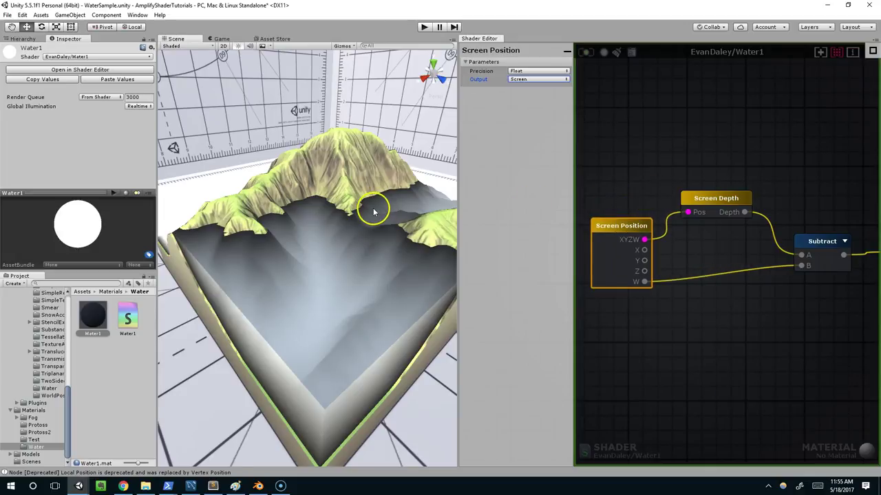
Review the node chain from Screen Position through Abs to the output node alongside the water's depth shading in the scene.
scroll(372, 220, up, 2)
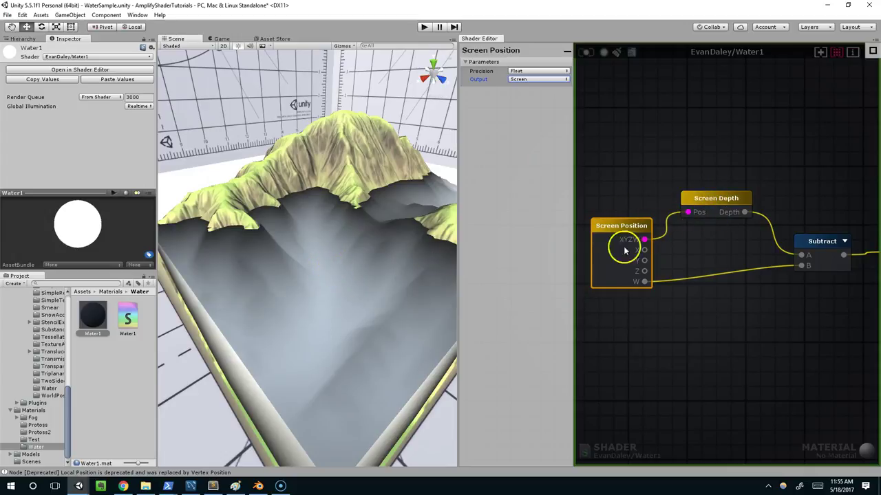
middle_drag(777, 266, 692, 267)
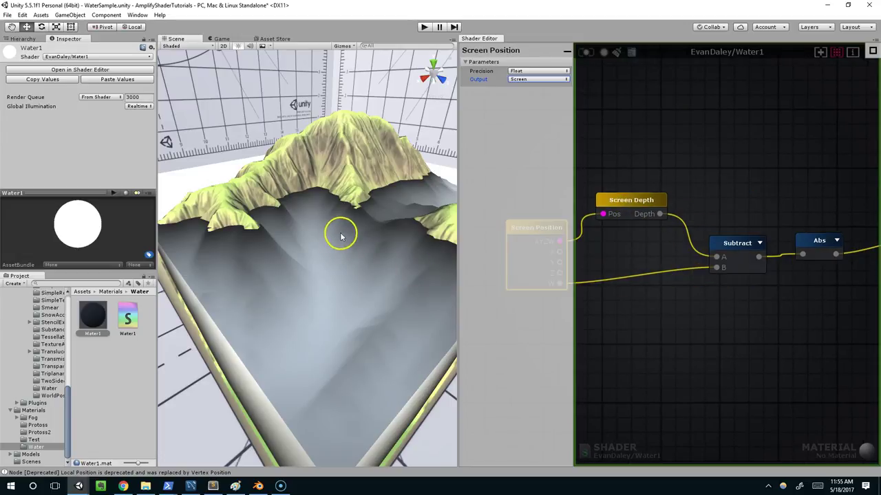
middle_drag(412, 230, 324, 273)
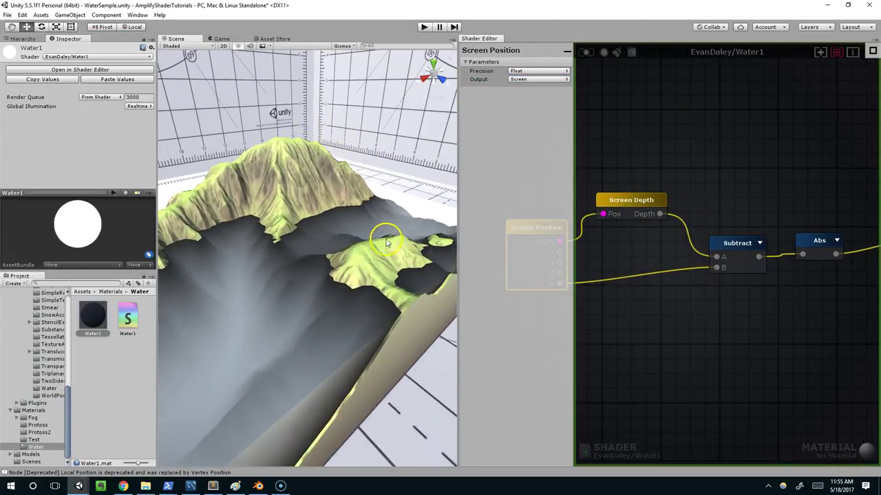
middle_drag(807, 225, 642, 254)
scroll(642, 255, down, 2)
scroll(791, 252, up, 2)
scroll(720, 246, down, 3)
middle_drag(723, 247, 874, 250)
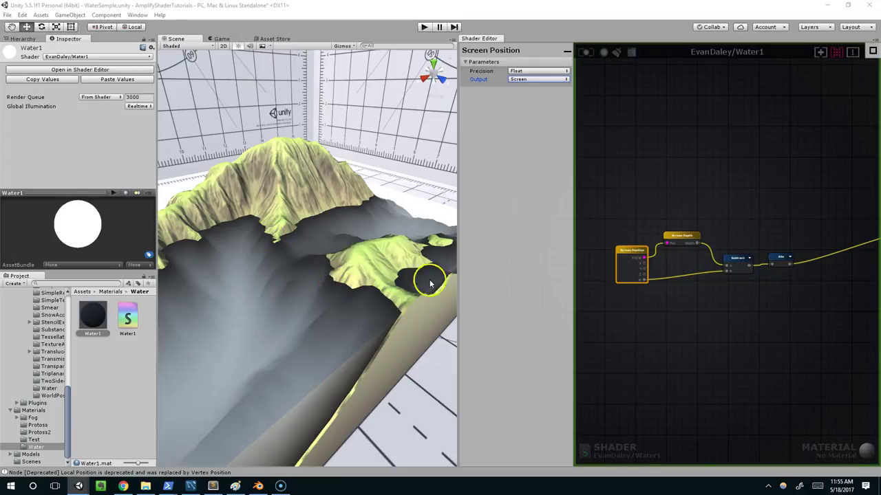
alt+drag(430, 284, 461, 250)
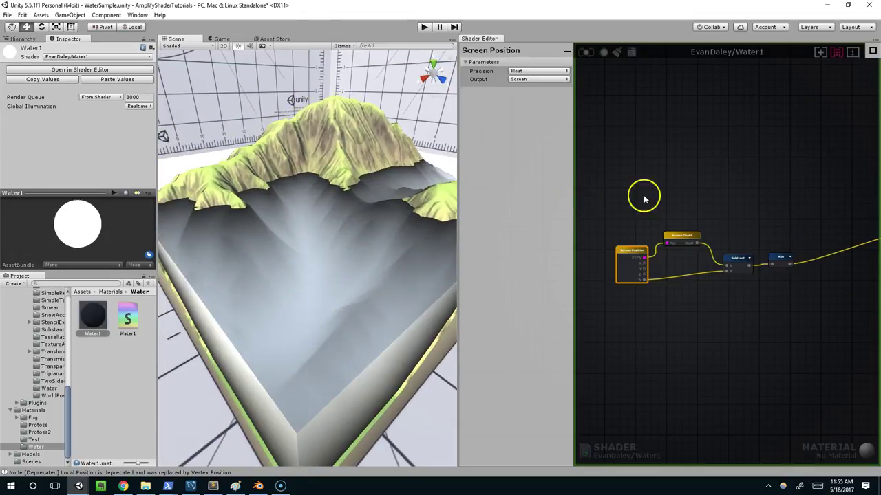
middle_drag(743, 213, 662, 256)
middle_drag(719, 223, 694, 178)
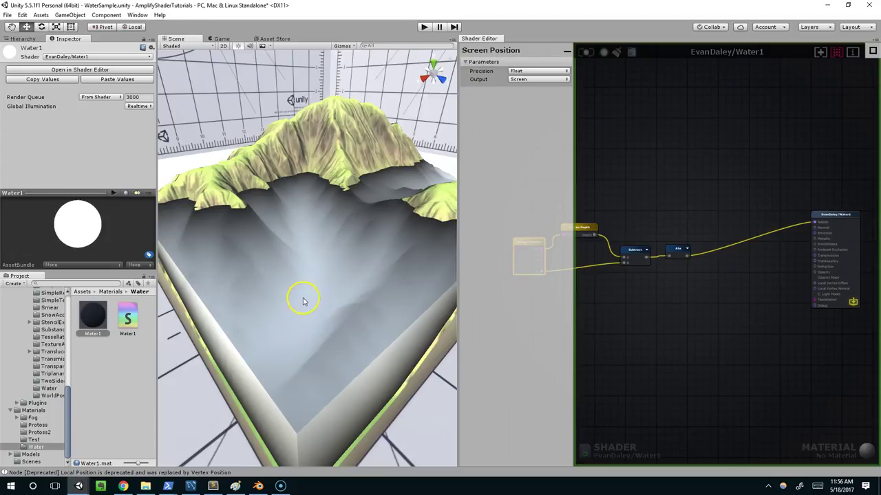
Add a Color node in the empty area above the Subtract and Abs nodes.
scroll(725, 211, up, 2)
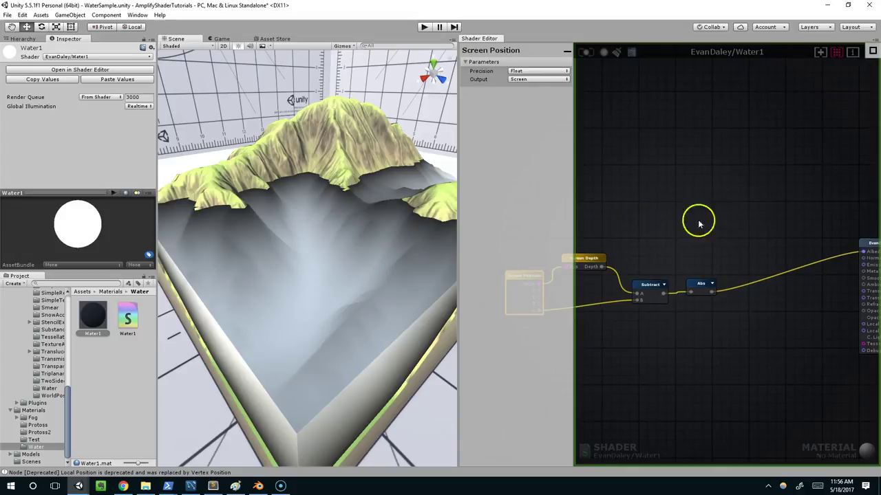
click(685, 204)
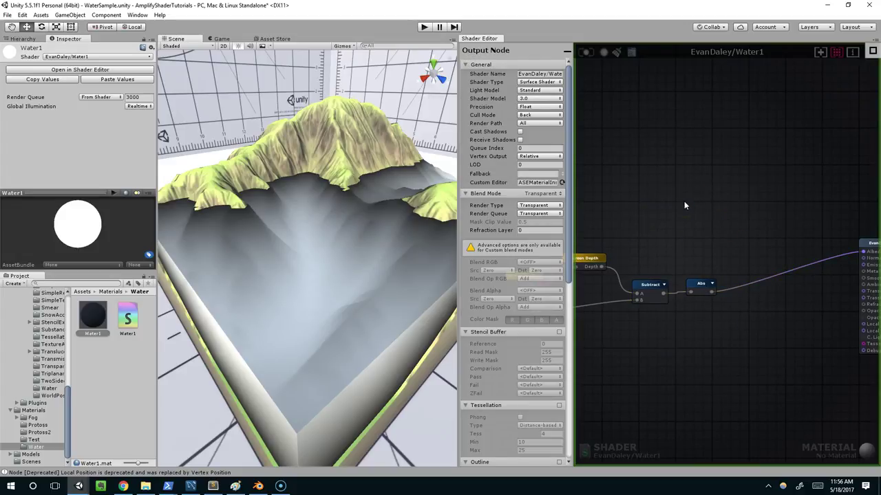
key(5)
click(685, 205)
drag(683, 217, 658, 173)
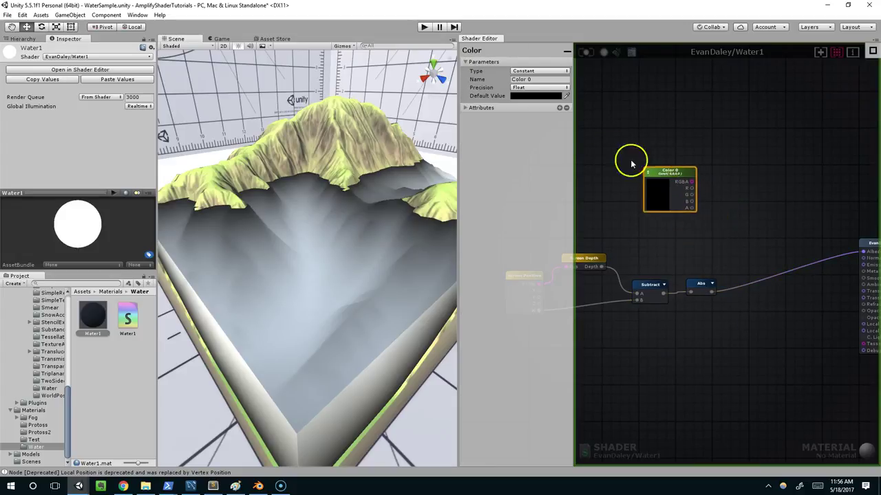
Make the new Color node a Property named DeepColor.
click(523, 71)
click(526, 91)
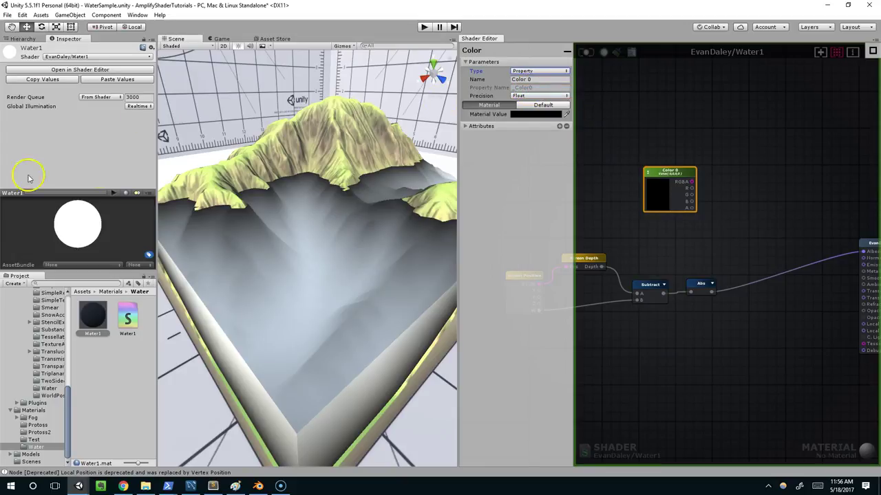
click(545, 79)
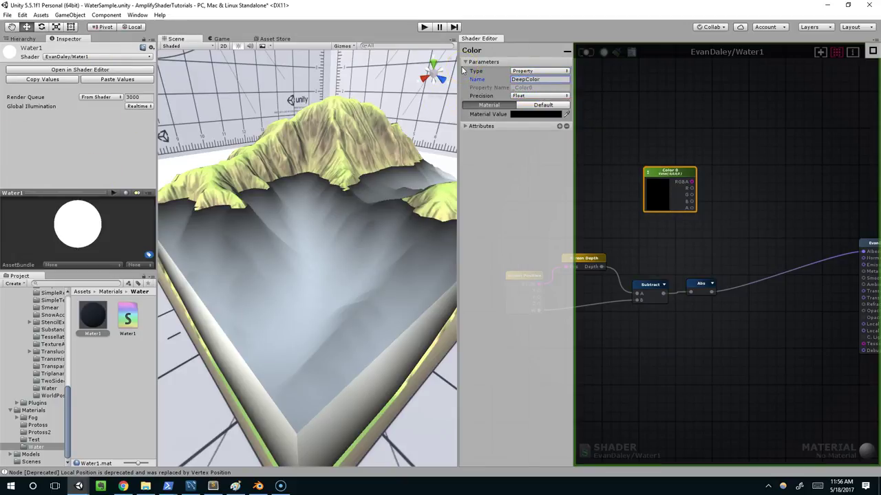
Set DeepColor to a medium blue of about RGB 14, 111, 159 and reposition its node above the Abs node.
click(661, 187)
click(735, 277)
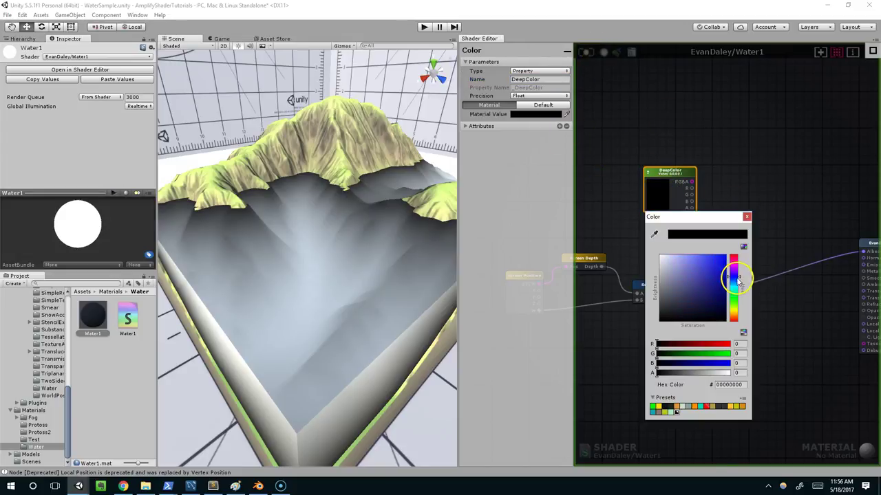
mouse_move(737, 288)
mouse_down()
mouse_move(721, 280)
mouse_move(739, 289)
mouse_up()
click(726, 285)
click(735, 282)
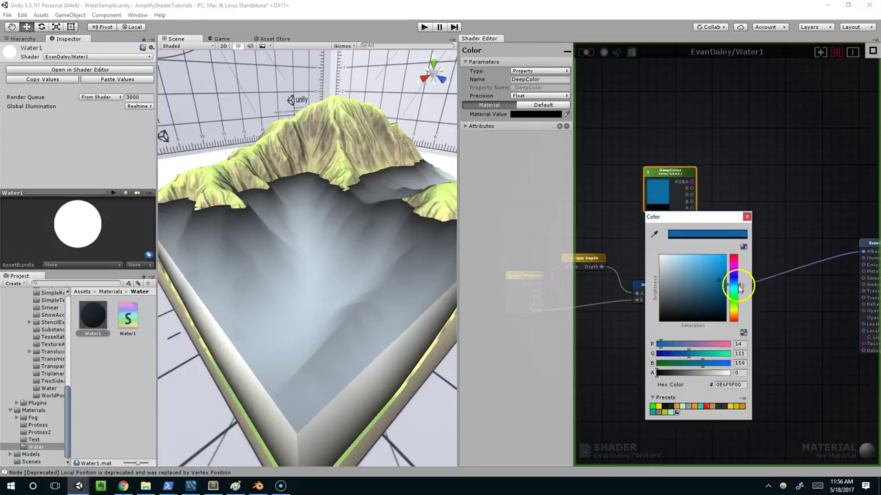
click(748, 218)
middle_drag(737, 216, 723, 217)
drag(665, 178, 687, 191)
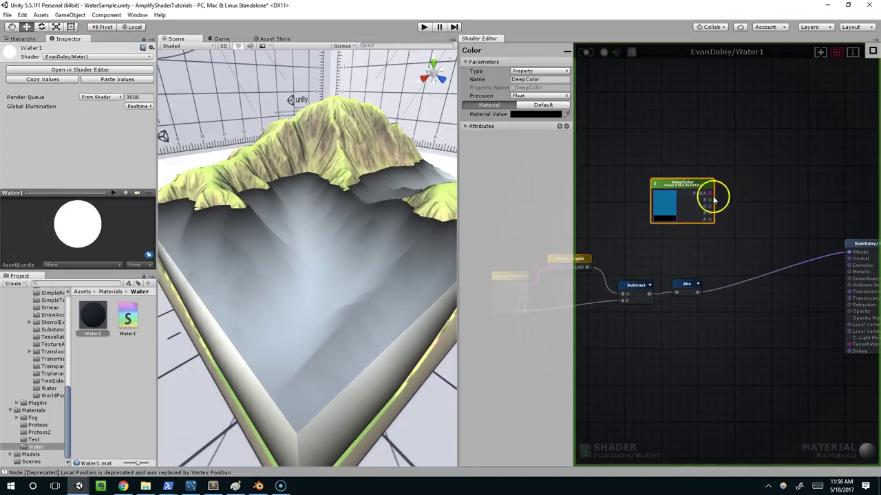
Duplicate the DeepColor node, place the copy above the original and name it ShallowColor.
middle_drag(714, 200, 687, 207)
drag(668, 195, 656, 158)
click(631, 205)
key(ctrl+d)
click(531, 79)
text(S)
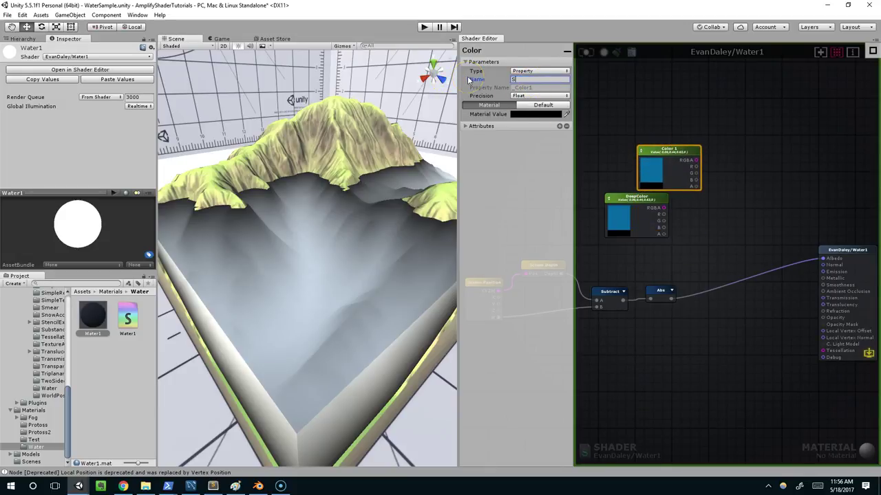
text(hallowColor)
click(670, 87)
Set ShallowColor to a green of about 0.06, 0.63, 0.46 and move DeepColor slightly further below it.
click(649, 165)
drag(733, 269, 736, 294)
click(746, 217)
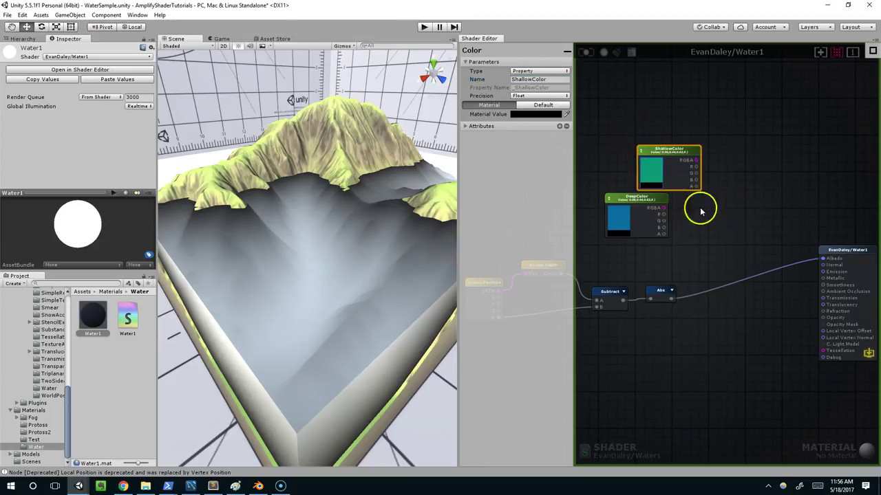
drag(649, 197, 650, 205)
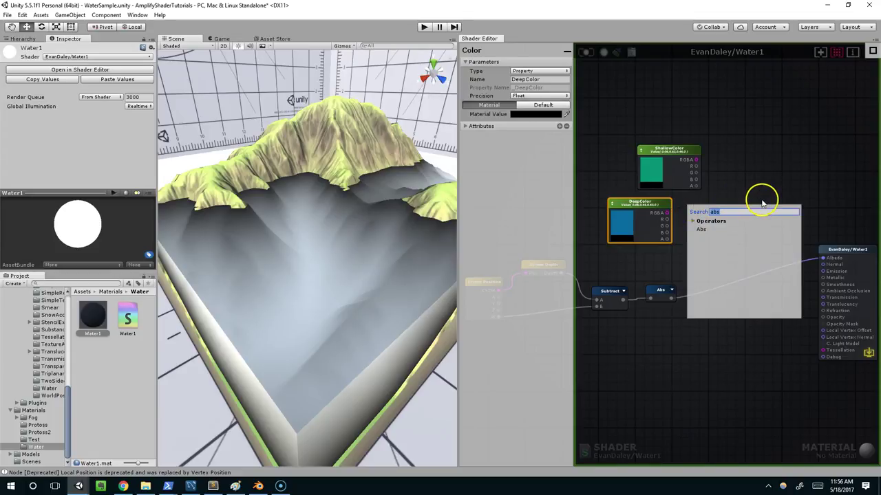
Add a Lerp node between the two color nodes and the output node.
click(761, 177)
key(l)
click(739, 212)
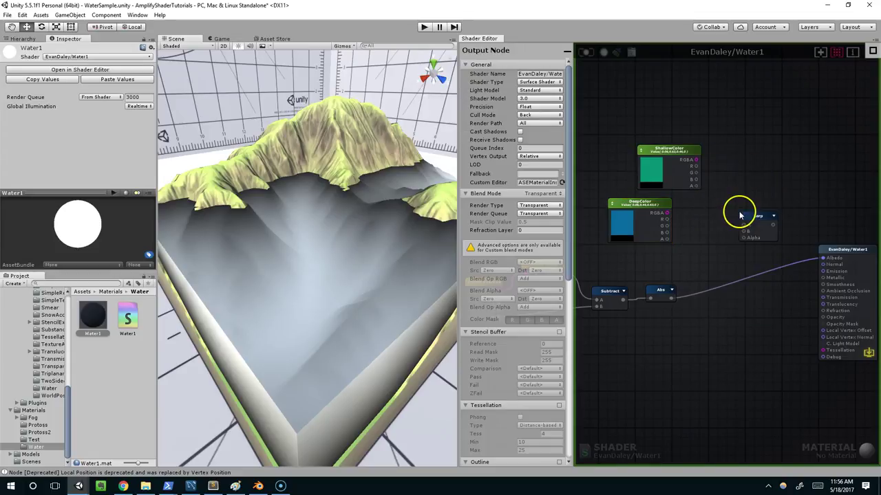
drag(748, 221, 731, 229)
Connect ShallowColor's RGBA to Lerp's A, DeepColor's RGBA to B, and the Abs output to Alpha.
scroll(719, 245, up, 3)
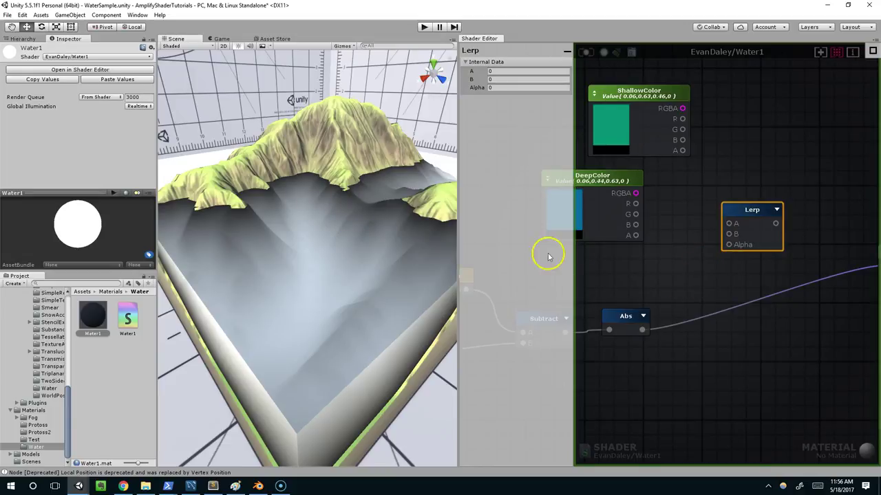
drag(642, 330, 729, 244)
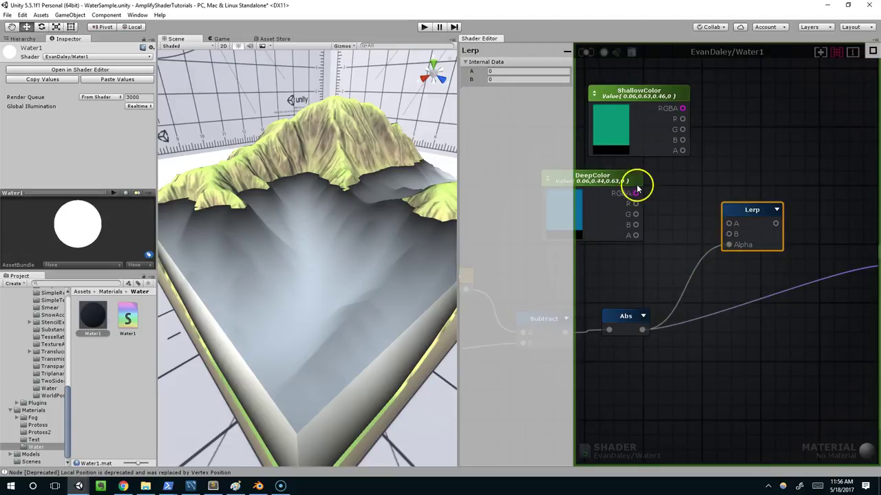
drag(635, 193, 728, 234)
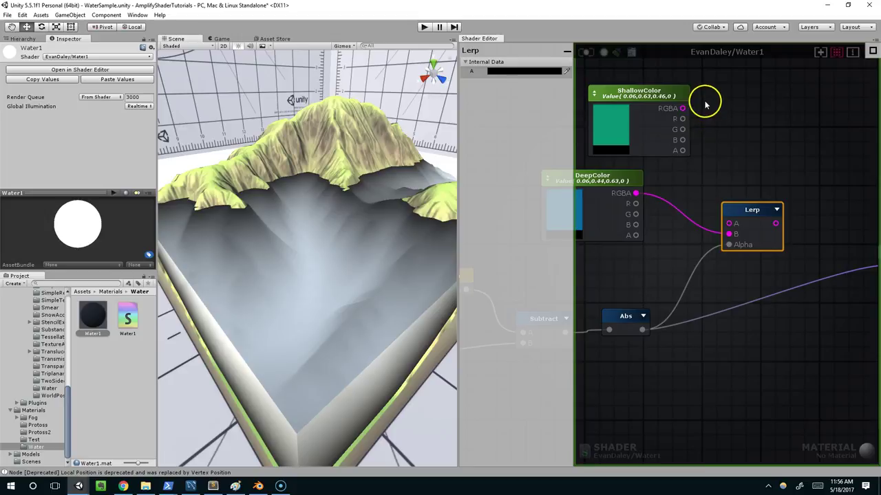
drag(682, 108, 729, 222)
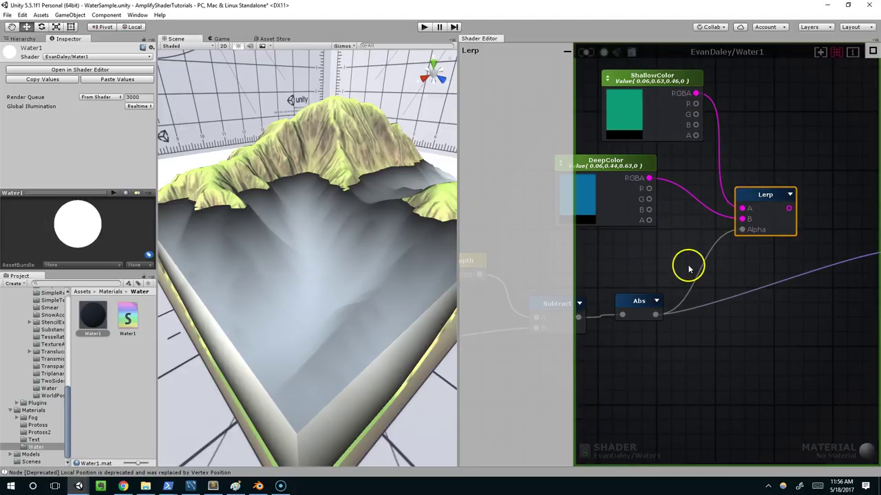
Connect the Lerp output to the output node's Albedo in place of Abs, update the shader and check the water in the scene.
middle_drag(721, 260, 739, 266)
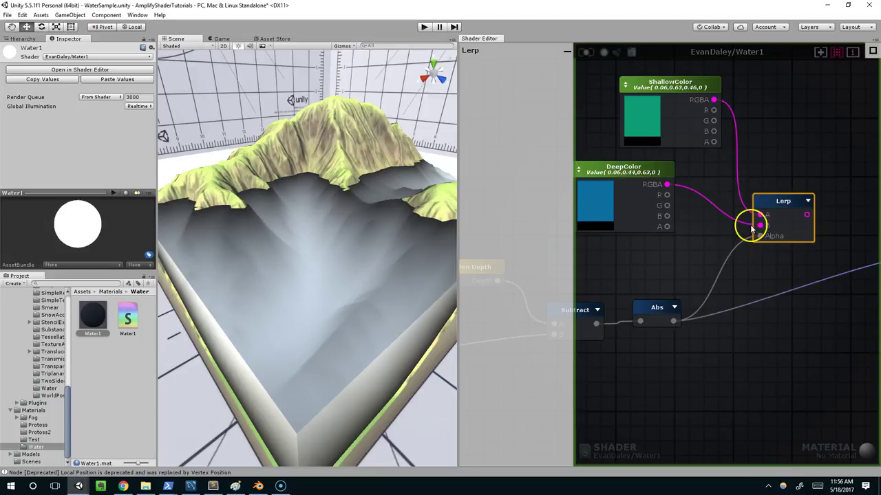
middle_drag(737, 181, 627, 173)
drag(698, 207, 808, 251)
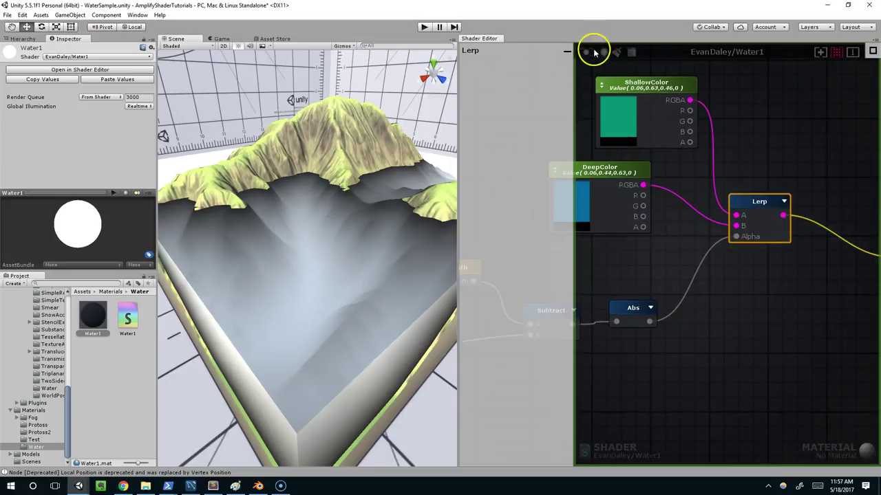
click(582, 56)
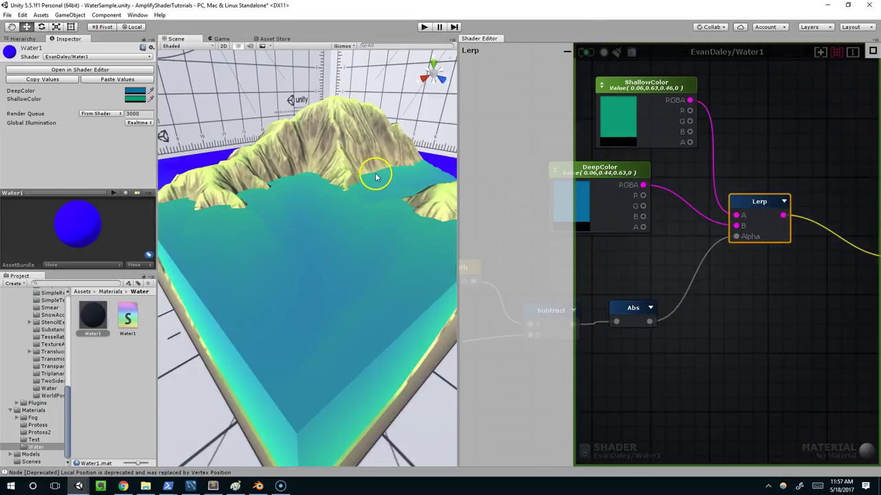
scroll(374, 190, down, 3)
scroll(329, 289, up, 3)
alt+drag(260, 302, 338, 223)
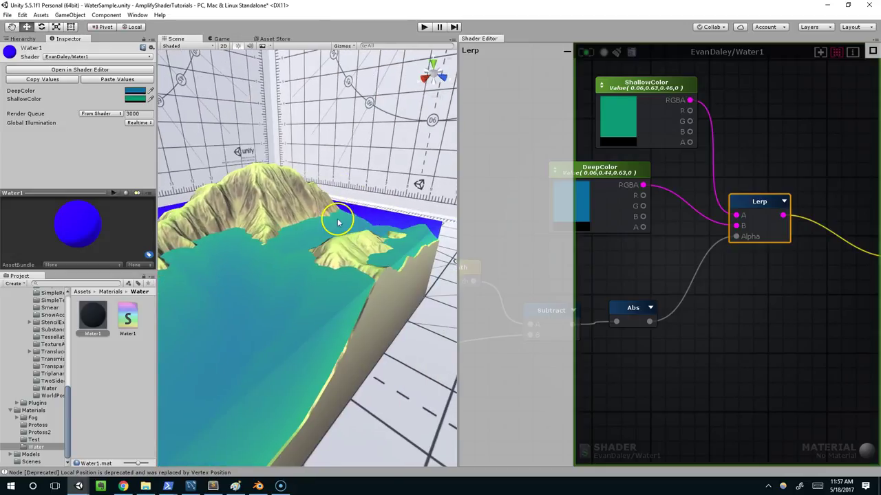
alt+drag(410, 224, 508, 200)
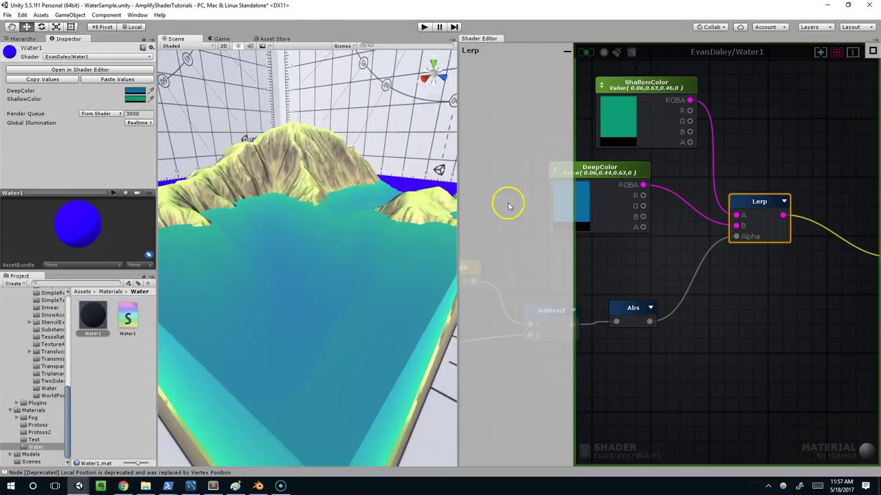
Move the color, depth and Lerp nodes together farther away from the Water1 output node.
scroll(722, 217, down, 5)
scroll(722, 215, down, 3)
drag(595, 146, 798, 323)
drag(778, 209, 660, 263)
click(711, 240)
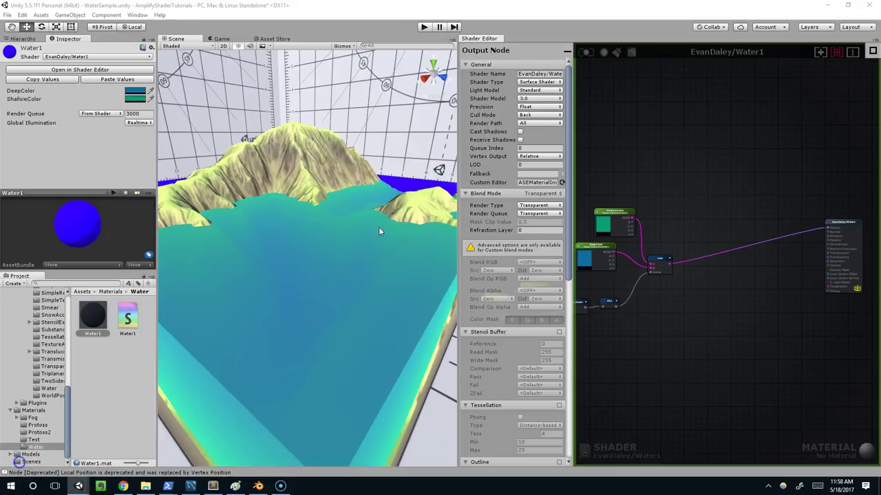
alt+drag(379, 228, 358, 236)
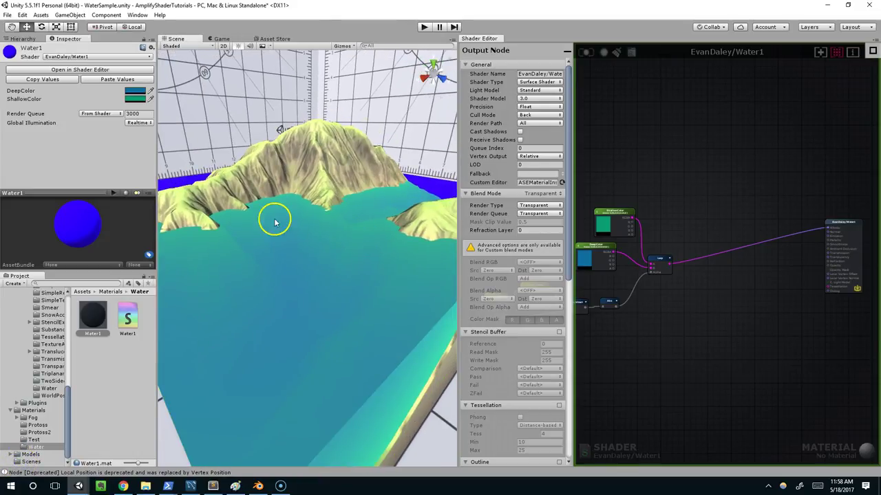
alt+drag(273, 222, 343, 229)
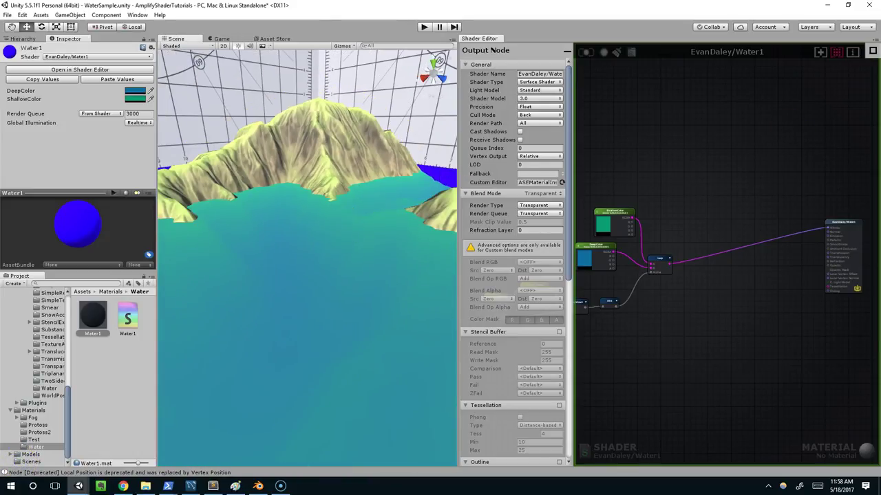
Bring up the WaterSample shader graph and compare the Water Normal texture sample with its instance in the panning normals group.
drag(880, 27, 283, 19)
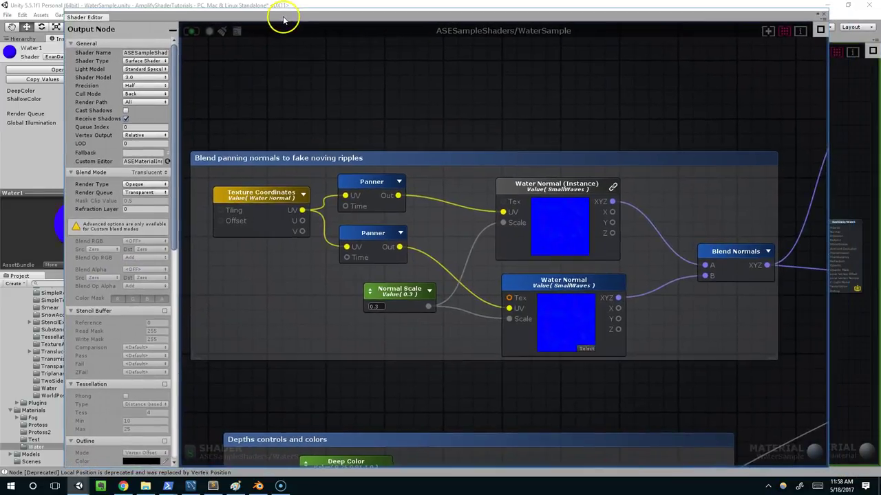
scroll(367, 187, down, 3)
scroll(383, 161, down, 6)
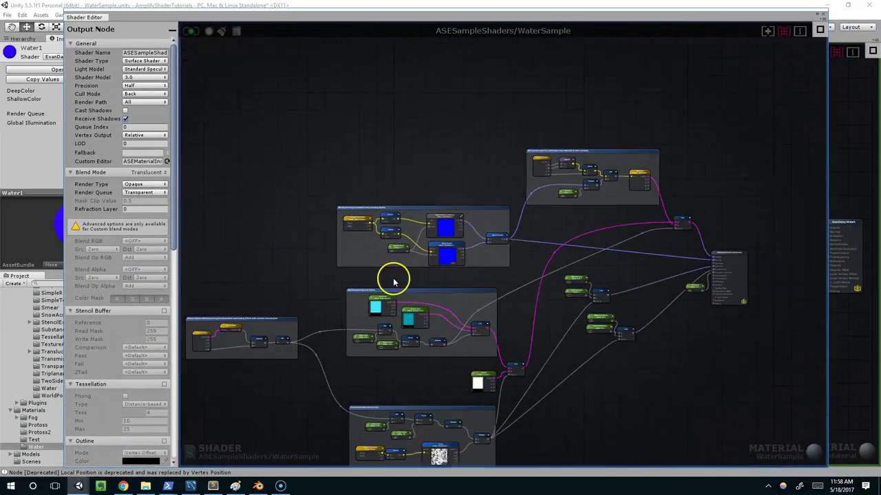
scroll(403, 207, up, 8)
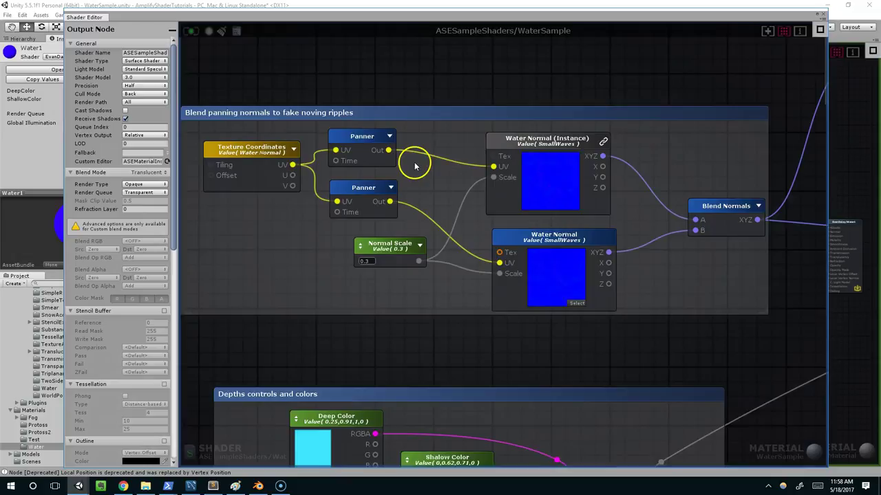
middle_drag(422, 258, 453, 271)
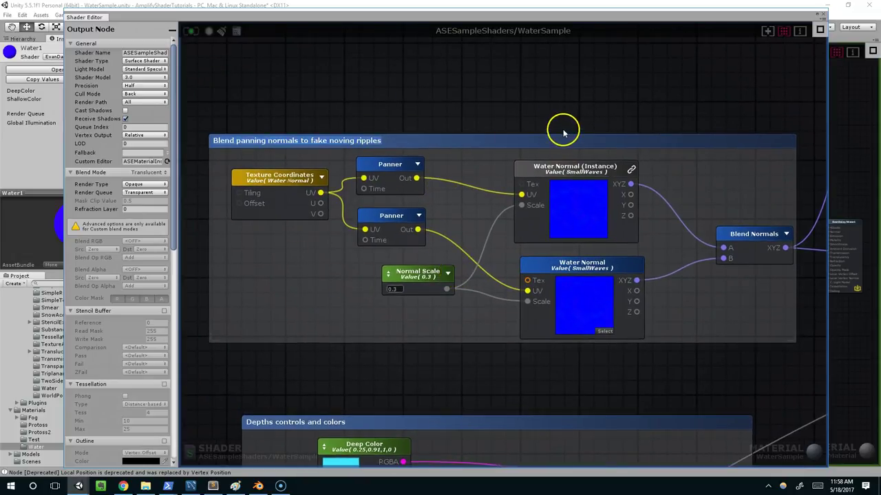
drag(584, 269, 579, 267)
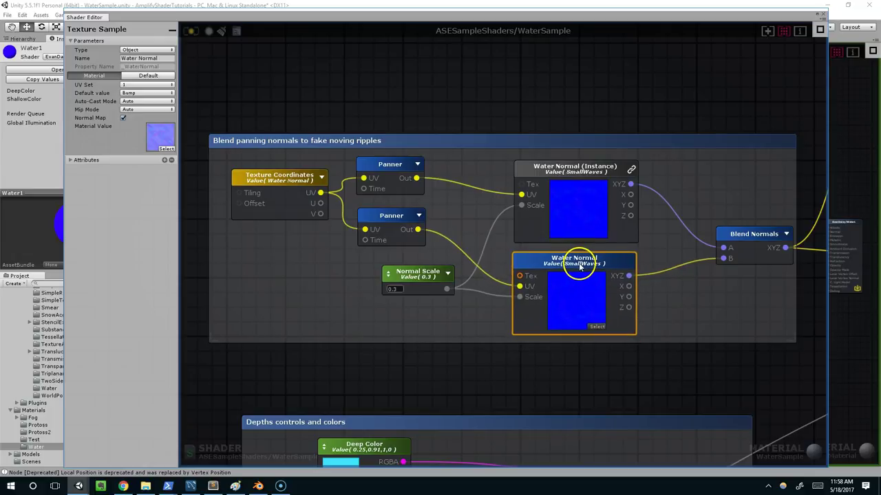
click(585, 177)
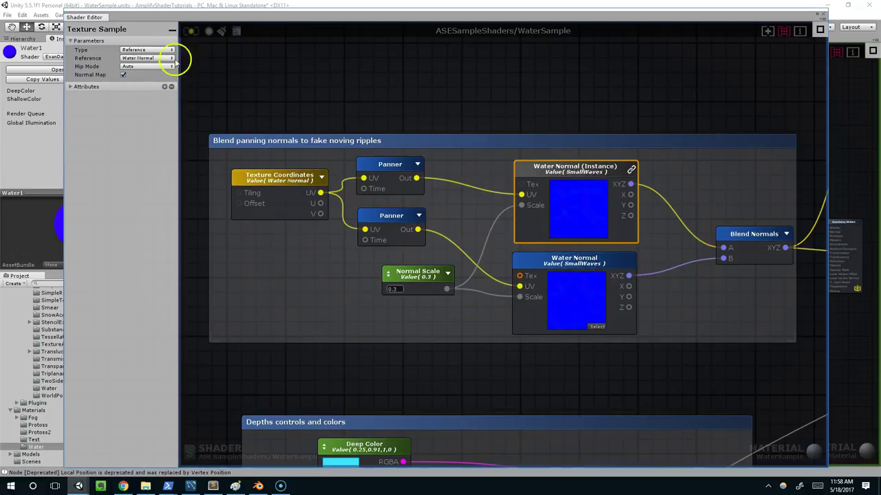
click(573, 263)
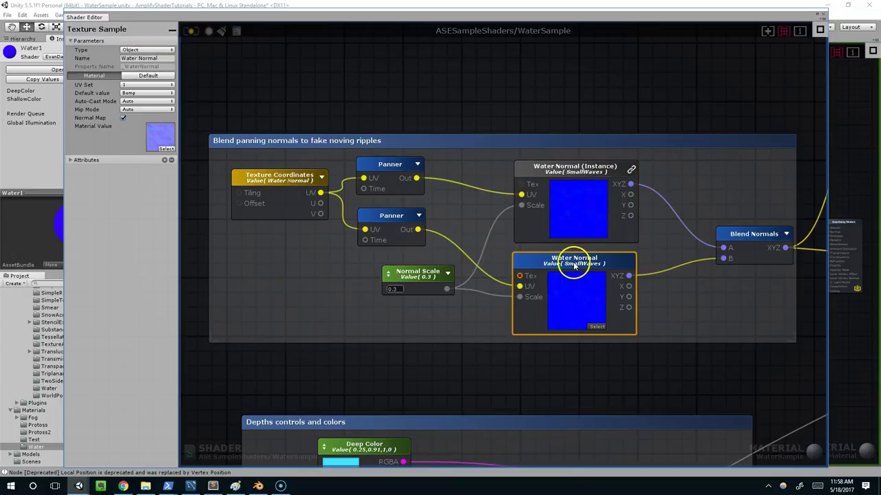
drag(376, 22, 482, 36)
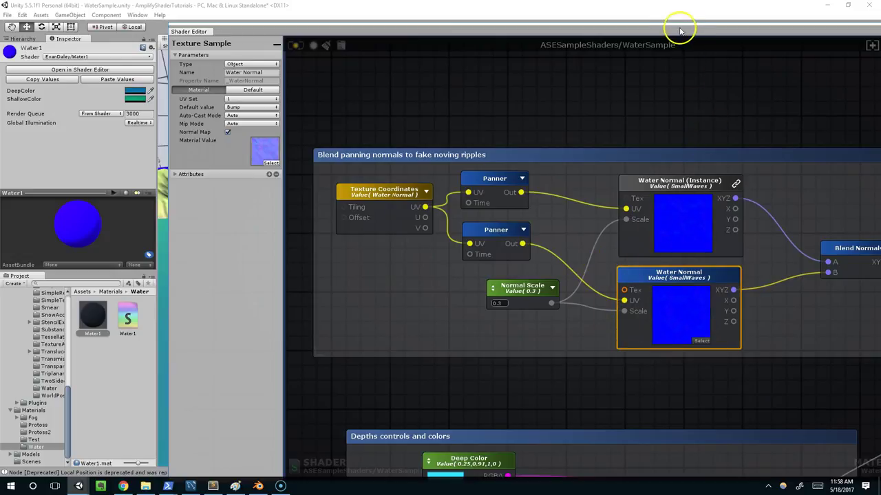
drag(679, 28, 575, 0)
Compare the Speed X and Speed Y settings of the two Panner nodes in the panning normals group.
click(393, 153)
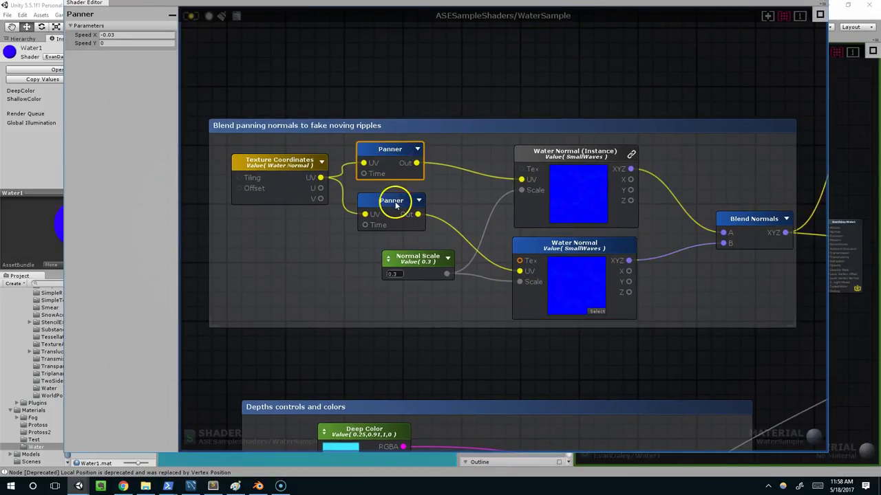
click(392, 198)
click(393, 150)
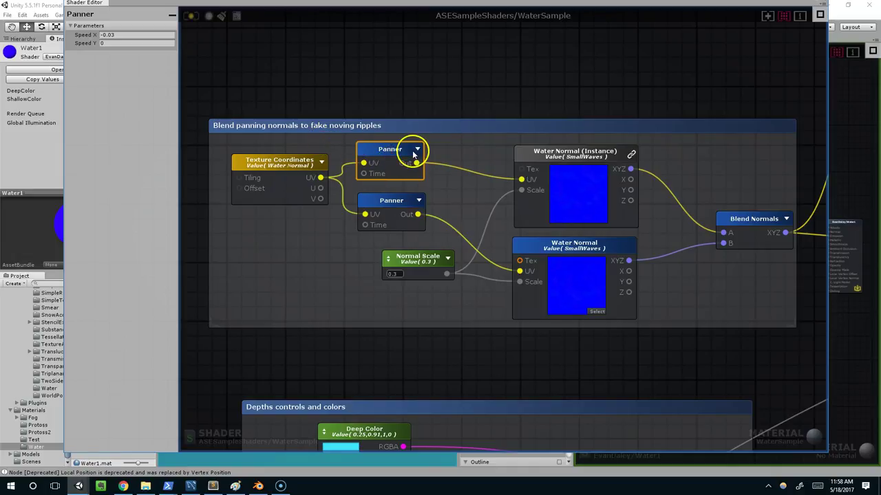
drag(414, 152, 416, 153)
middle_drag(433, 159, 380, 159)
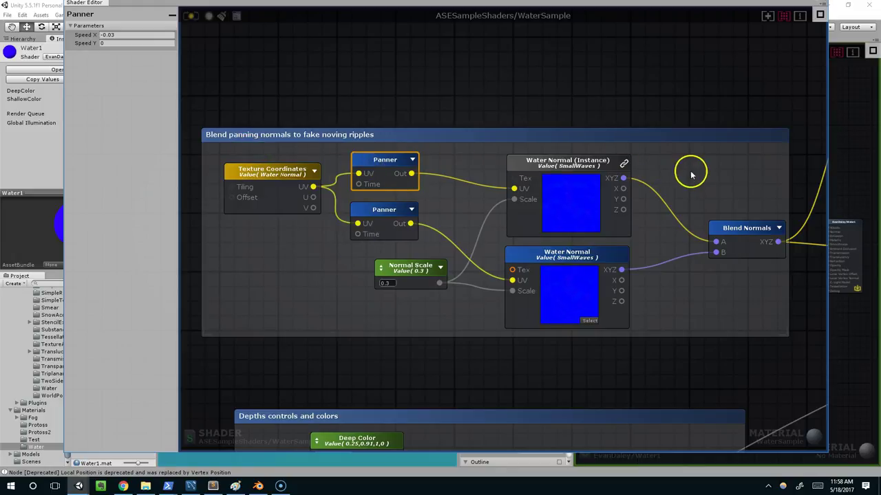
middle_drag(632, 183, 611, 183)
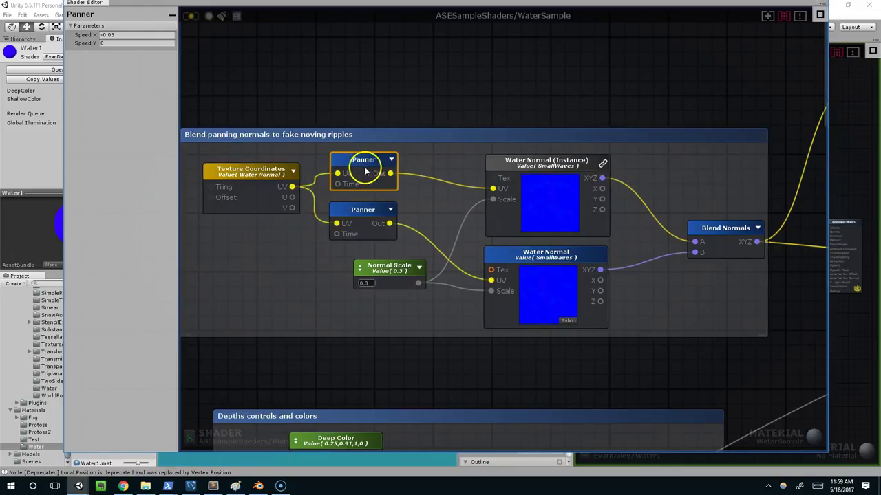
middle_drag(365, 171, 381, 180)
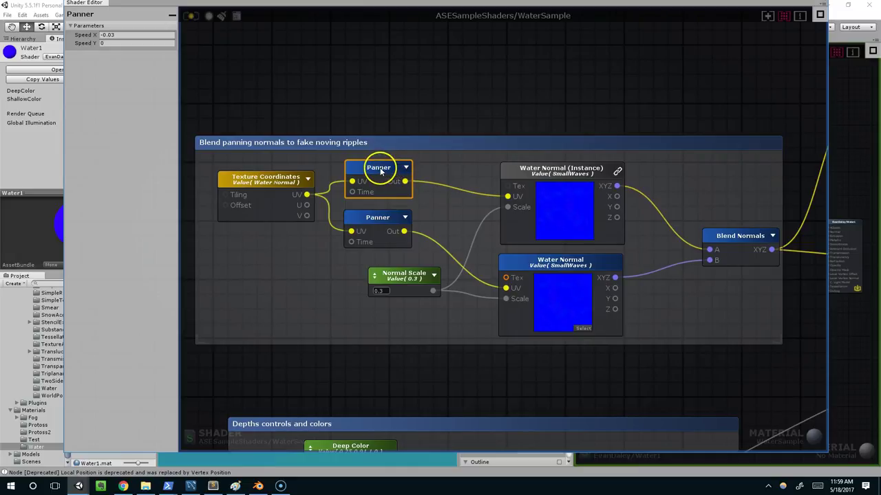
click(83, 36)
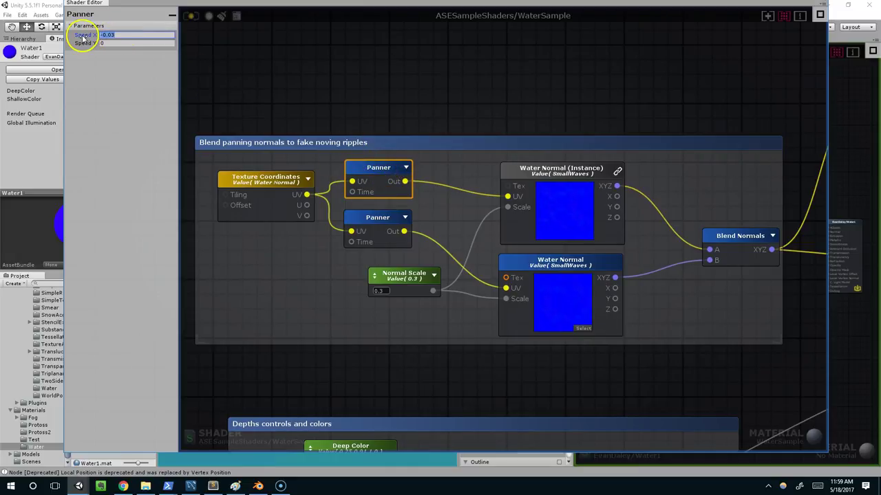
click(365, 218)
click(82, 36)
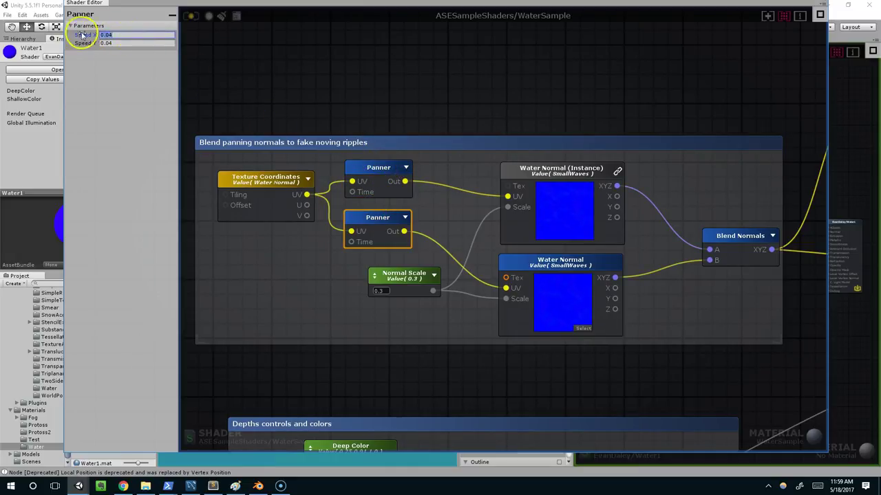
click(121, 43)
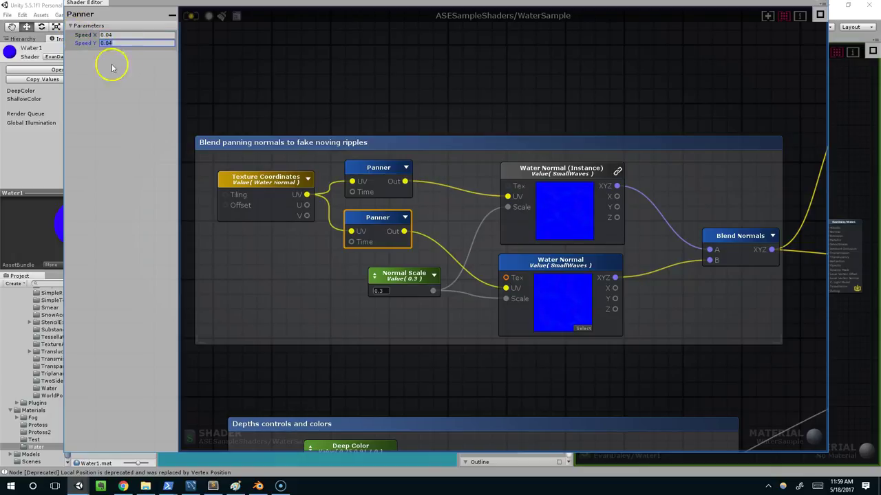
click(426, 187)
Shift the Normal Scale node beneath the two Panner nodes and review its settings.
middle_drag(436, 225, 433, 221)
drag(410, 275, 390, 277)
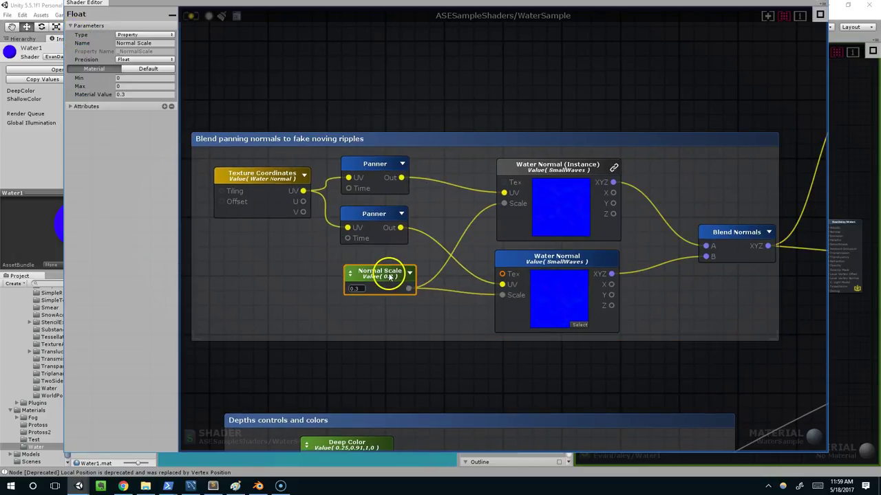
middle_drag(452, 273, 419, 275)
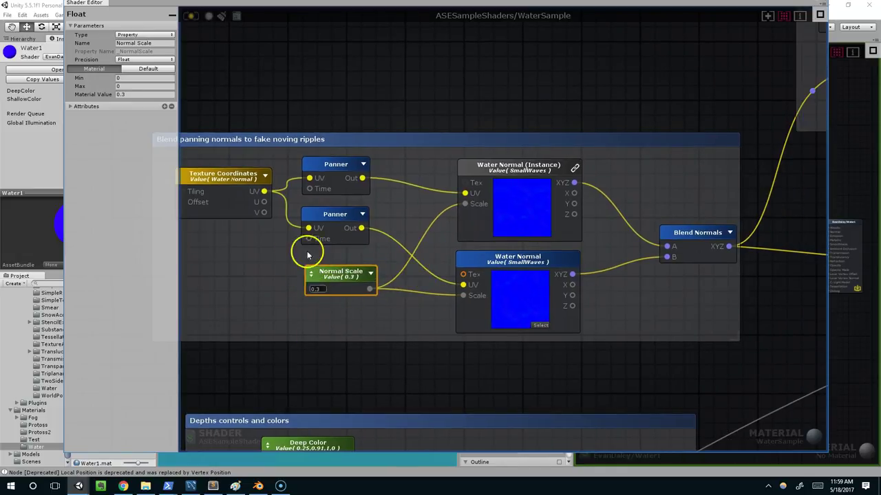
Trace the Blend Normals output through to the WaterSample output node and inspect the Blend Normals node.
middle_drag(538, 260, 406, 270)
scroll(444, 249, down, 4)
middle_drag(591, 269, 437, 260)
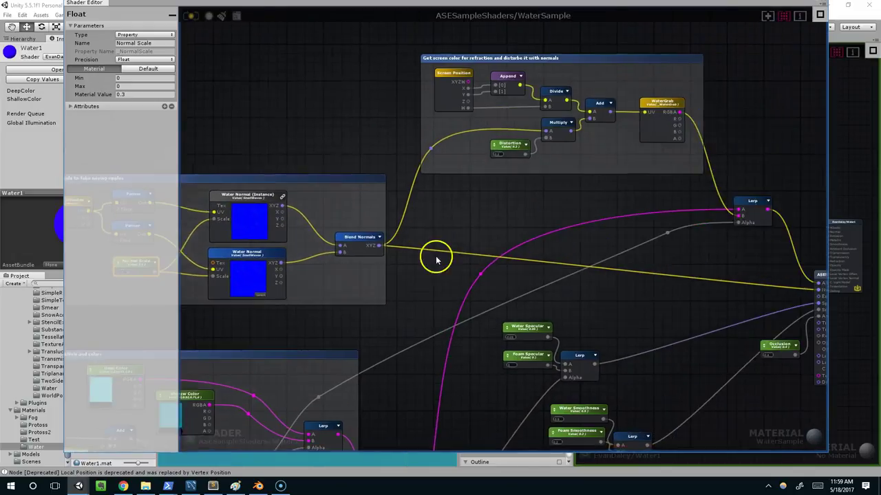
scroll(671, 255, up, 3)
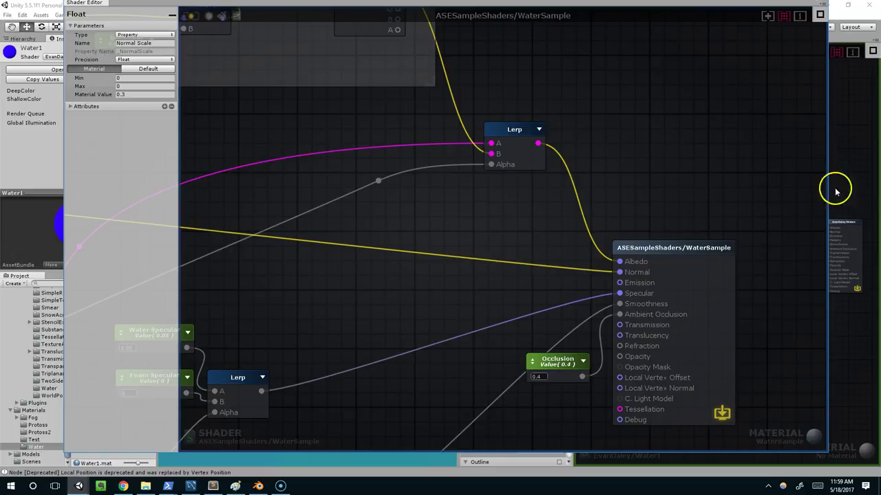
middle_drag(528, 238, 563, 240)
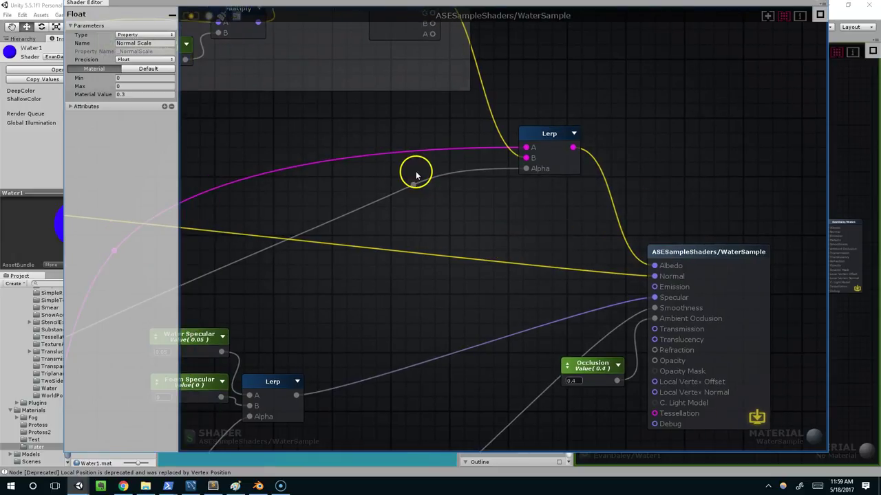
scroll(495, 261, down, 5)
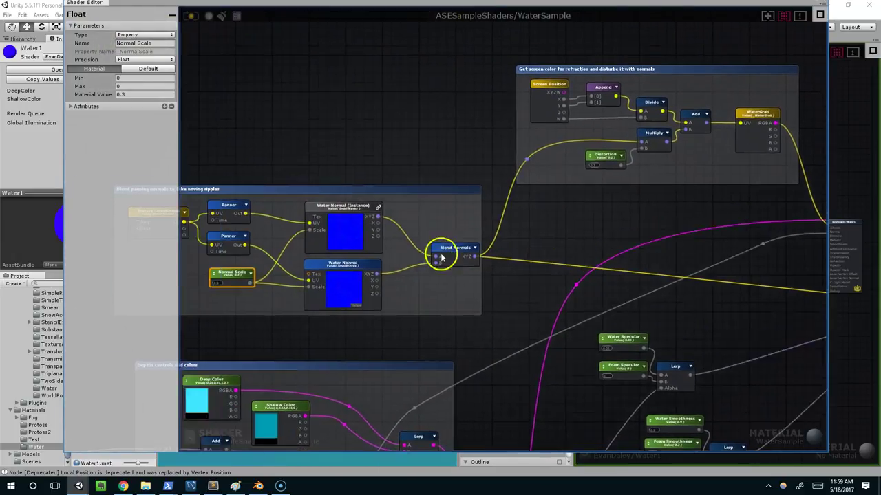
middle_drag(441, 258, 512, 259)
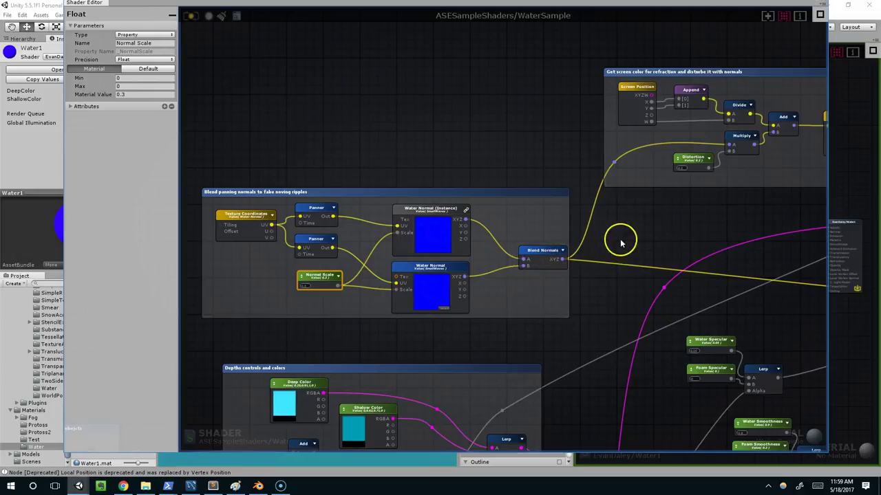
middle_drag(592, 252, 601, 255)
click(553, 260)
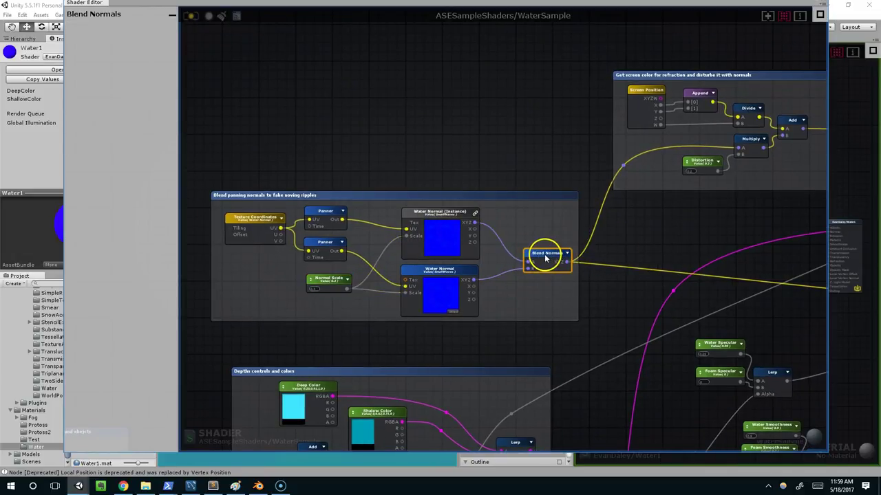
Return from WaterSample to the Water1 graph and add a Texture Coordinates node above the ShallowColor node.
drag(459, 9, 401, 18)
scroll(549, 262, down, 3)
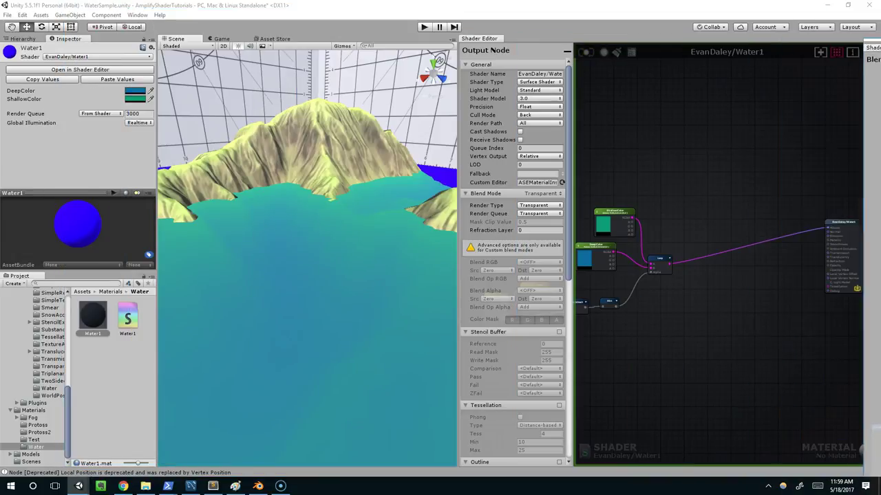
scroll(772, 206, up, 2)
scroll(679, 206, up, 5)
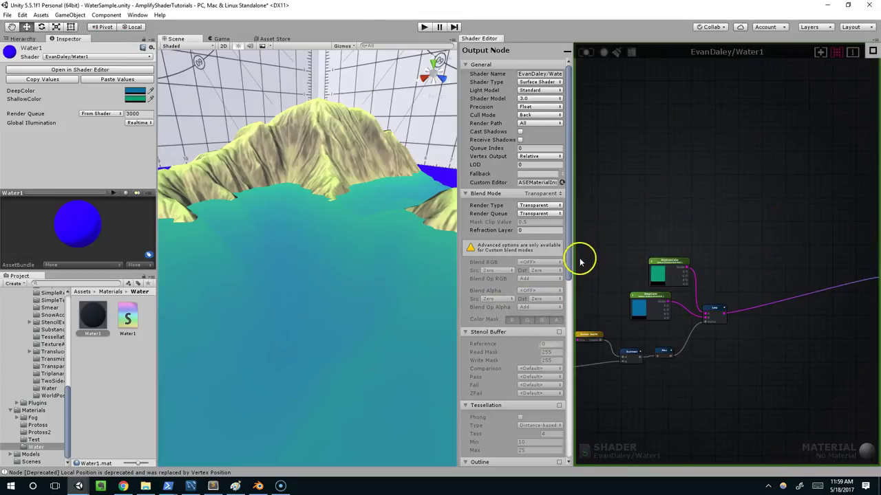
right_click(692, 206)
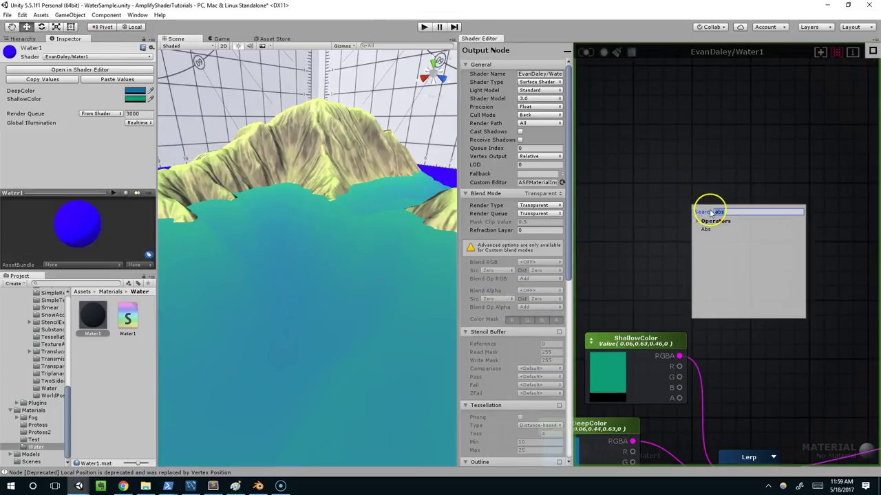
text(textu)
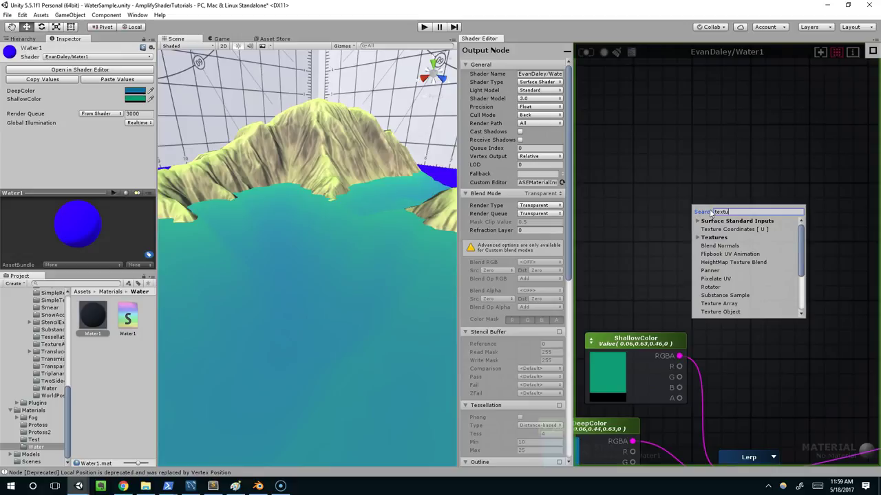
click(738, 229)
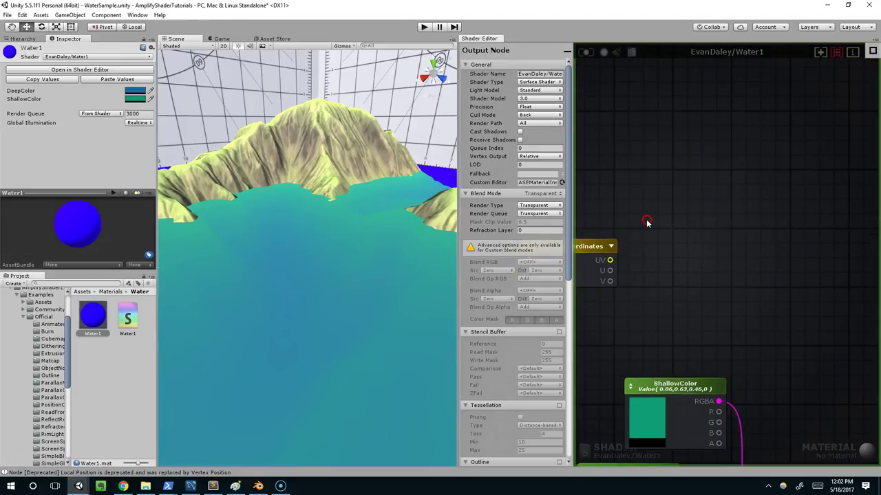
Add a Panner node, duplicate it below the first, and feed the Texture Coordinates UV output into both UV inputs.
right_click(657, 213)
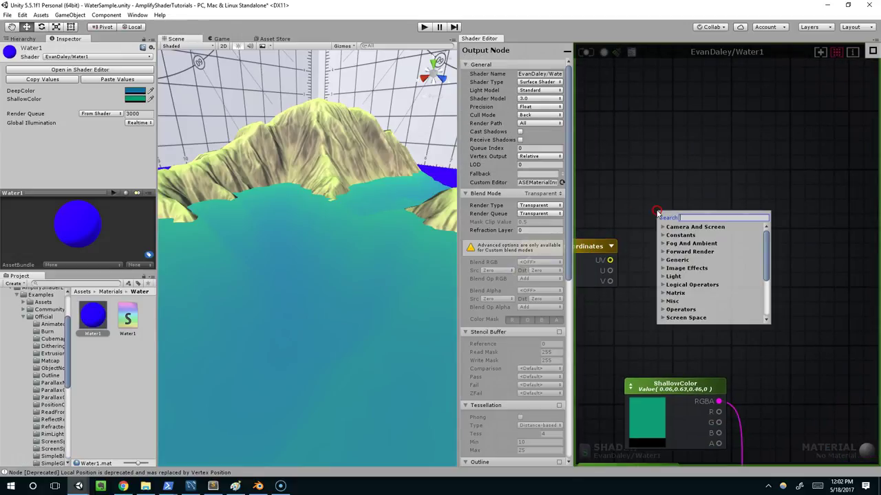
text(pan)
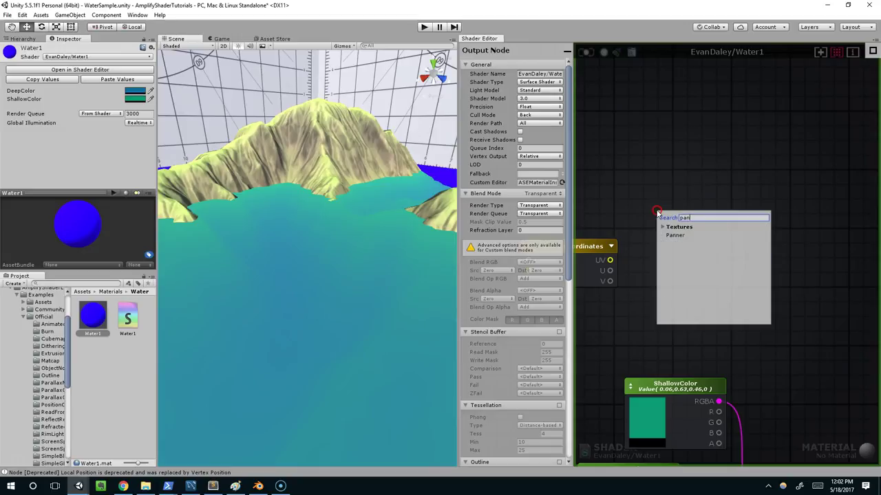
click(679, 228)
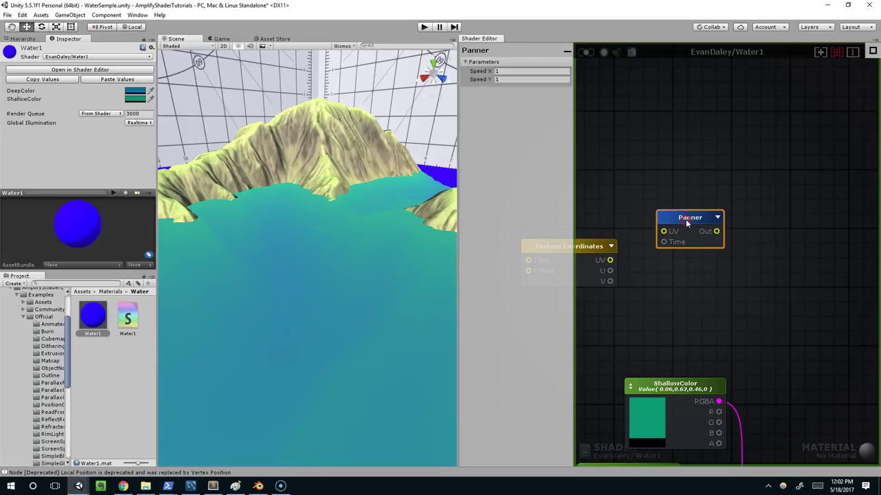
key(ctrl+d)
drag(709, 237, 670, 280)
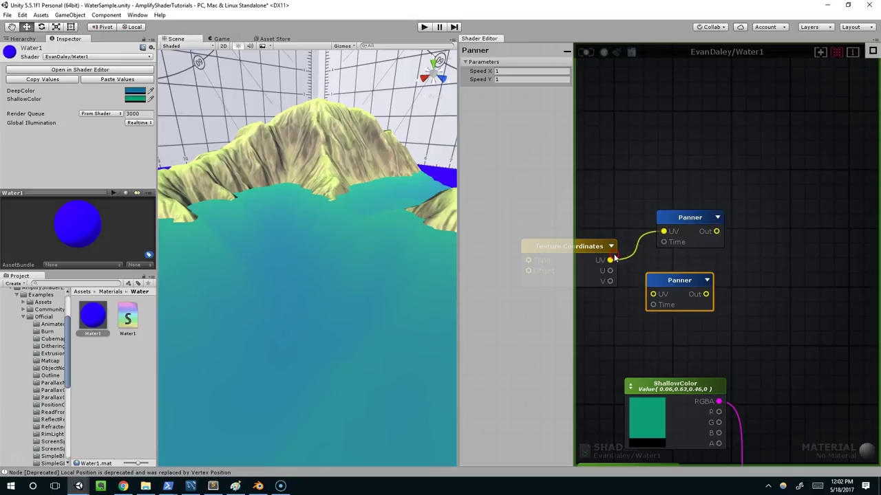
drag(609, 260, 679, 289)
middle_drag(778, 266, 725, 281)
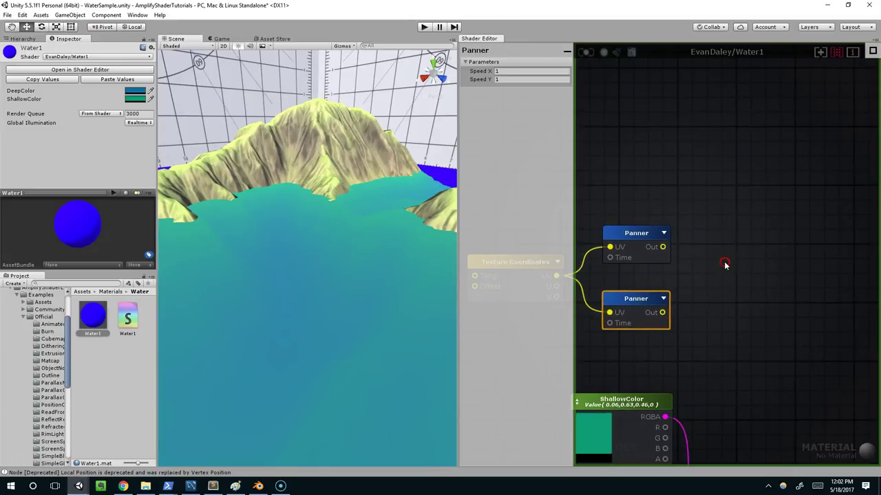
Add two Texture Sample nodes, one above the other, beside the two Panner nodes.
right_click(725, 264)
click(730, 256)
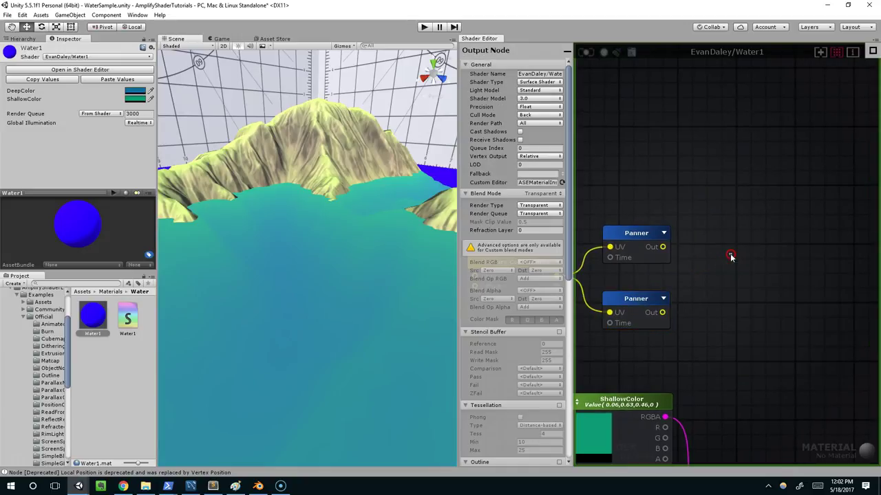
click(726, 300)
click(738, 200)
drag(786, 210, 774, 207)
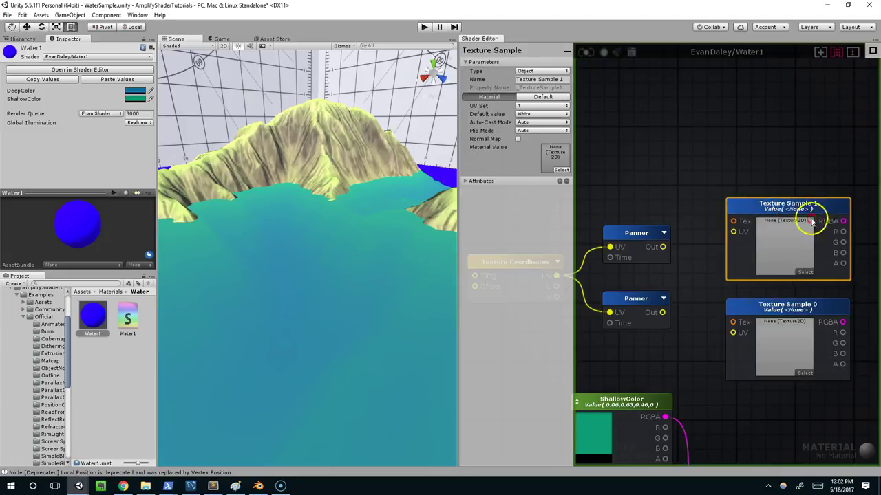
middle_drag(811, 220, 715, 196)
middle_drag(655, 168, 690, 180)
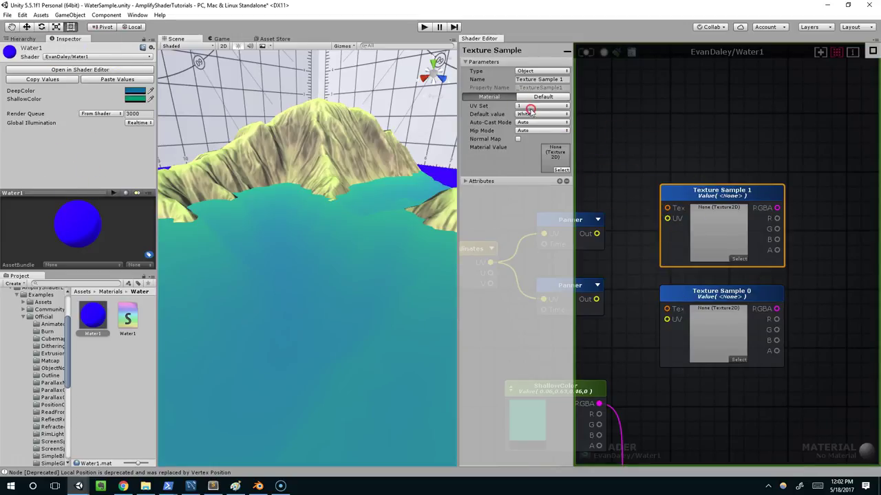
Make Texture Sample 1 a reference to Texture Sample 0, and rename Texture Sample 0 as WaterNormal.
click(523, 71)
click(542, 91)
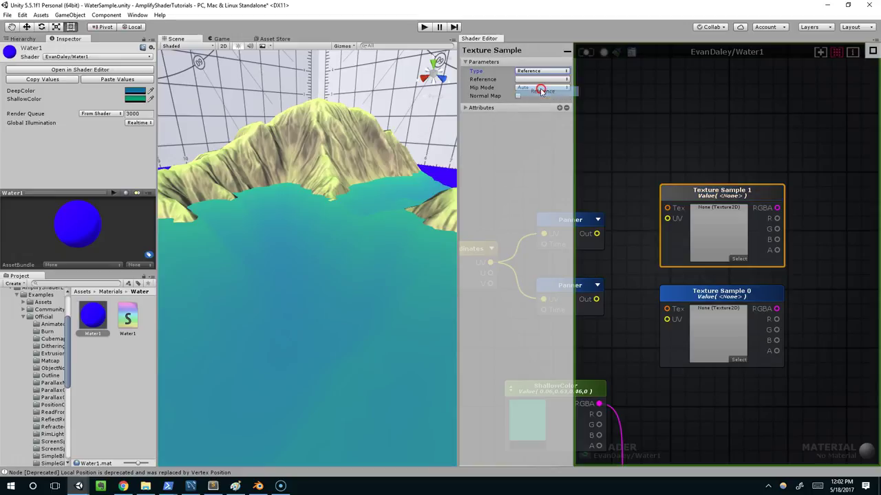
click(507, 78)
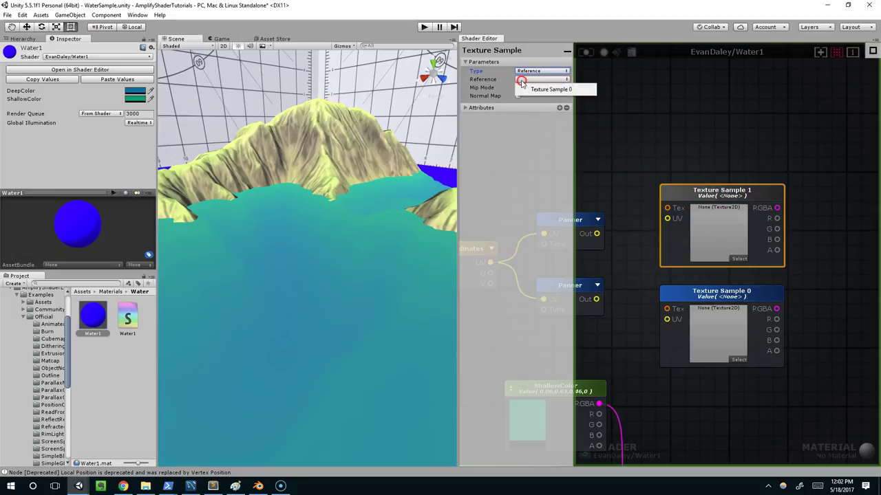
click(530, 92)
click(721, 292)
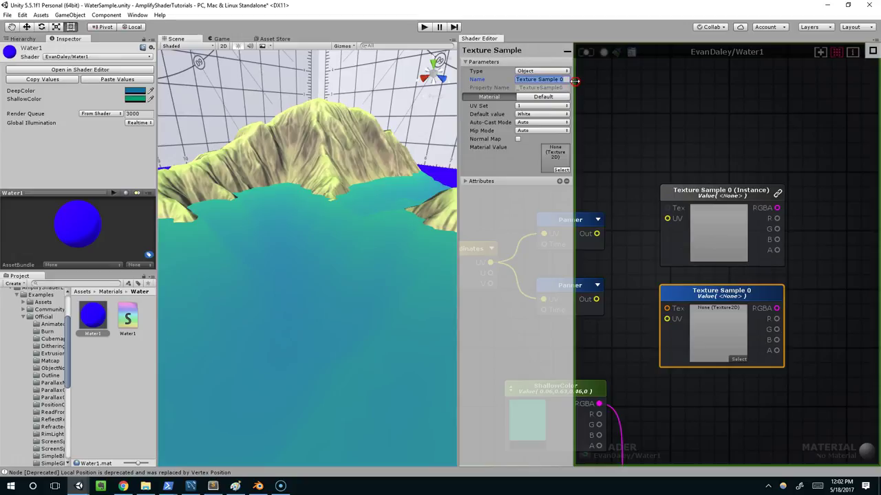
text(WaterNormal)
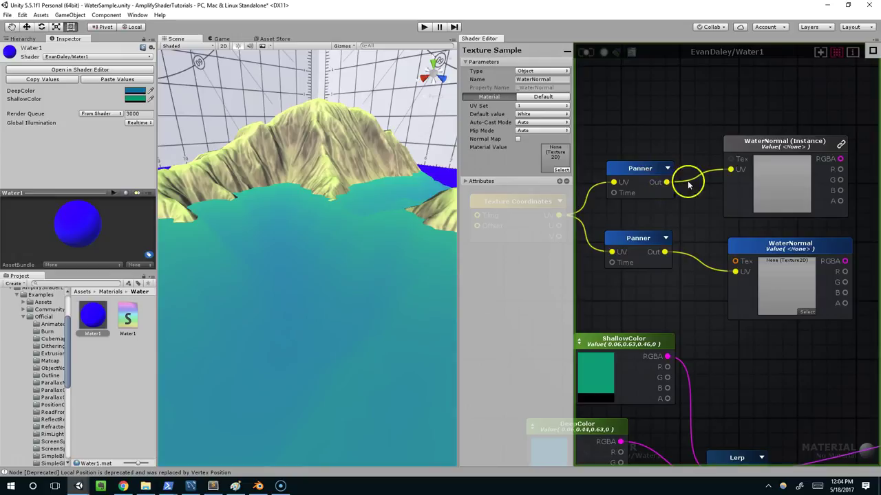
Move the Texture Coordinates, Panner and WaterNormal nodes together upward, farther from the ShallowColor node.
scroll(758, 222, down, 2)
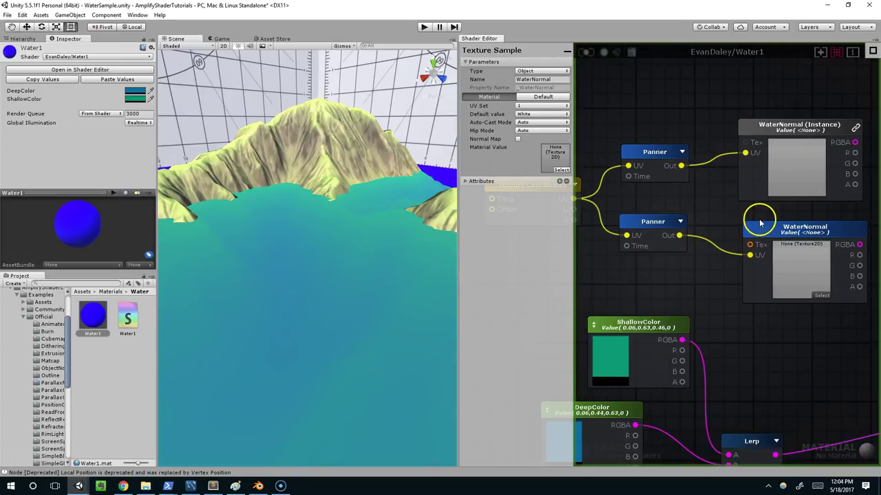
scroll(758, 222, up, 2)
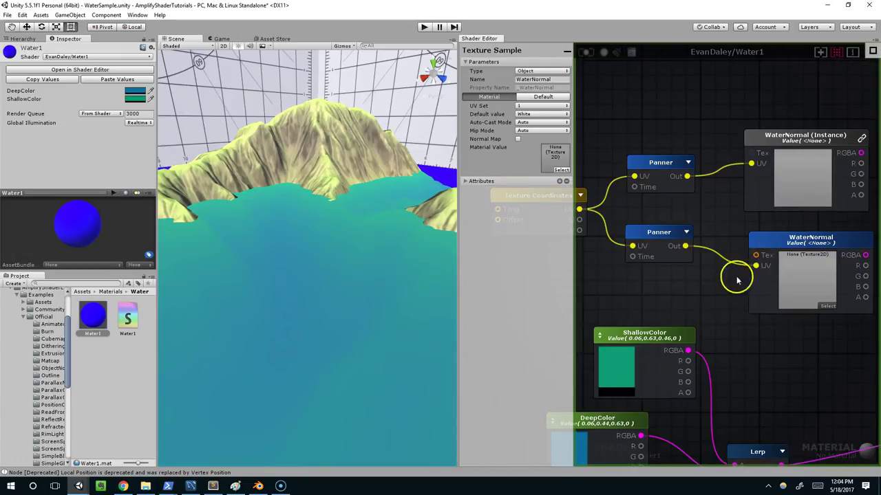
scroll(791, 281, down, 2)
middle_drag(749, 271, 759, 269)
drag(659, 173, 787, 267)
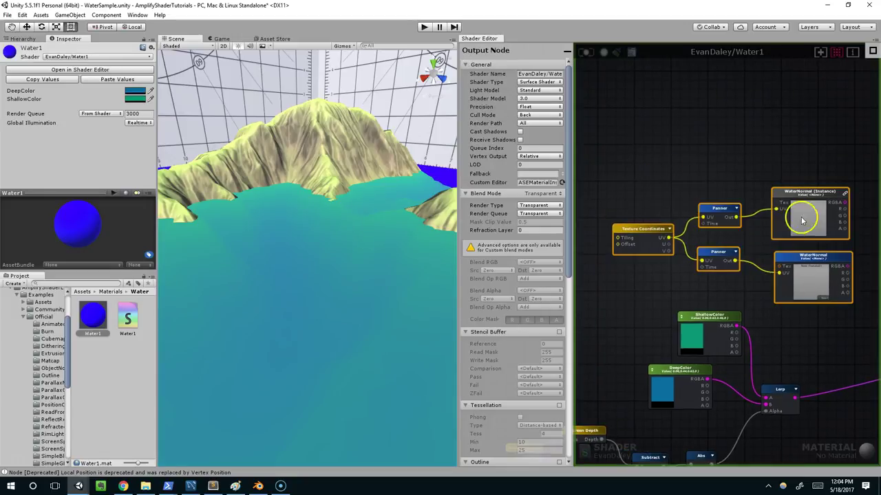
drag(796, 194, 796, 191)
Assign the SmallWaves texture to the WaterNormal texture sample.
scroll(796, 192, up, 2)
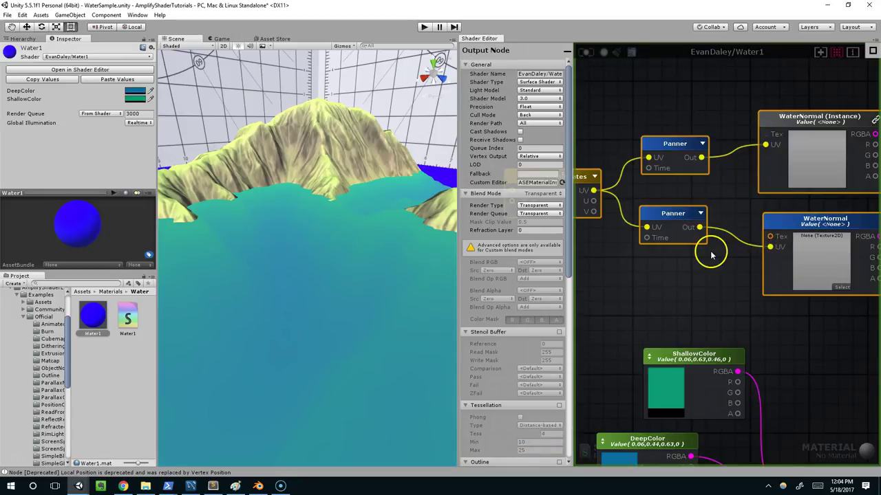
scroll(774, 268, down, 1)
click(795, 291)
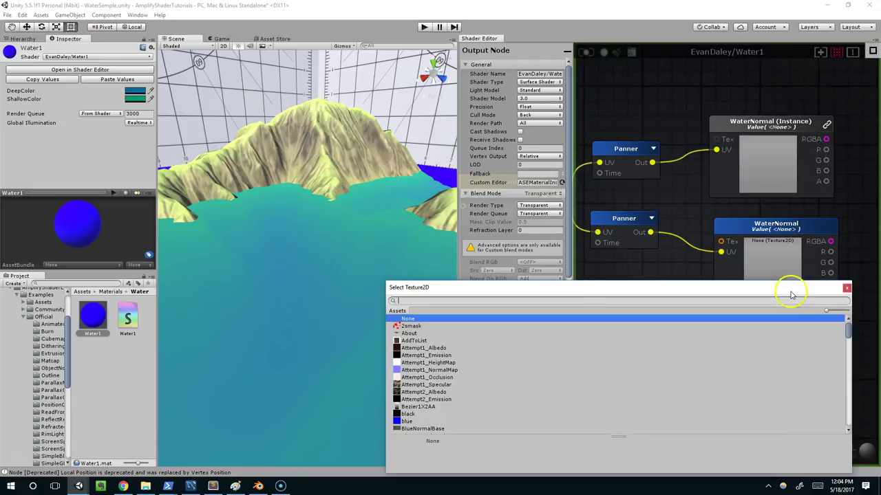
text(wave)
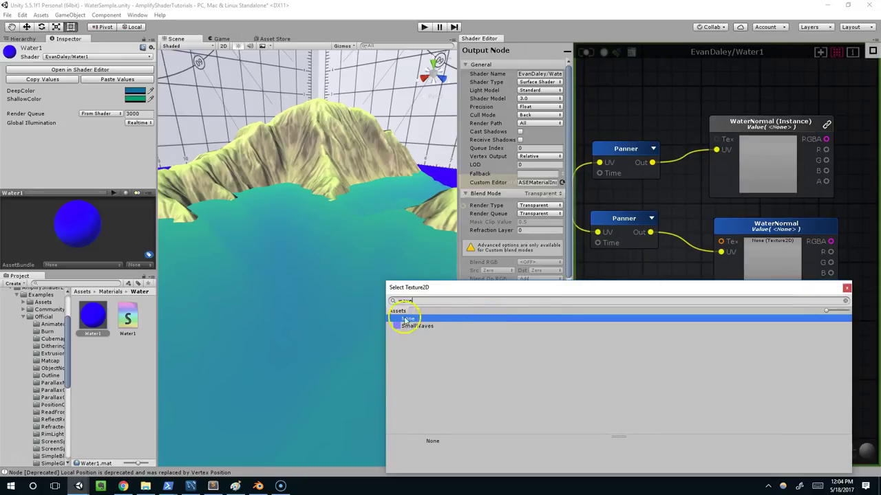
double_click(413, 326)
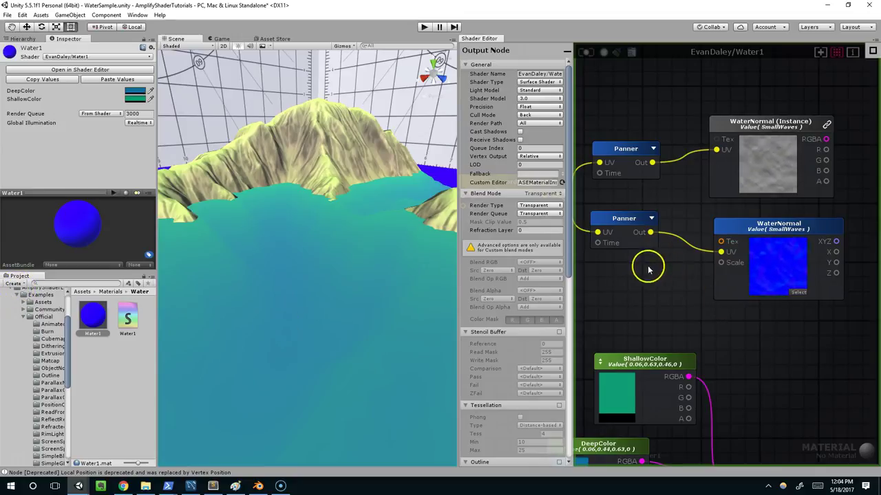
Add a Float node with value 0.3 below the Panners, connect it to WaterNormal's Scale input, and update the shader.
middle_drag(649, 266, 684, 264)
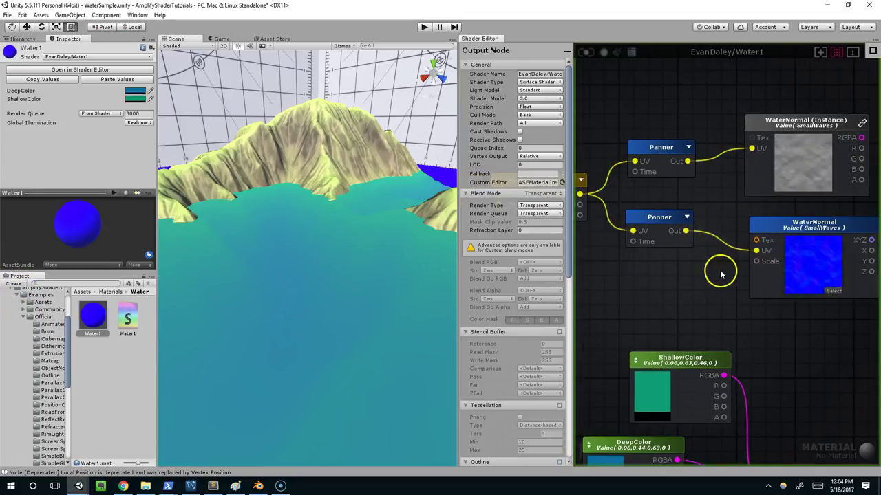
right_click(664, 273)
click(663, 272)
key(1)
click(662, 271)
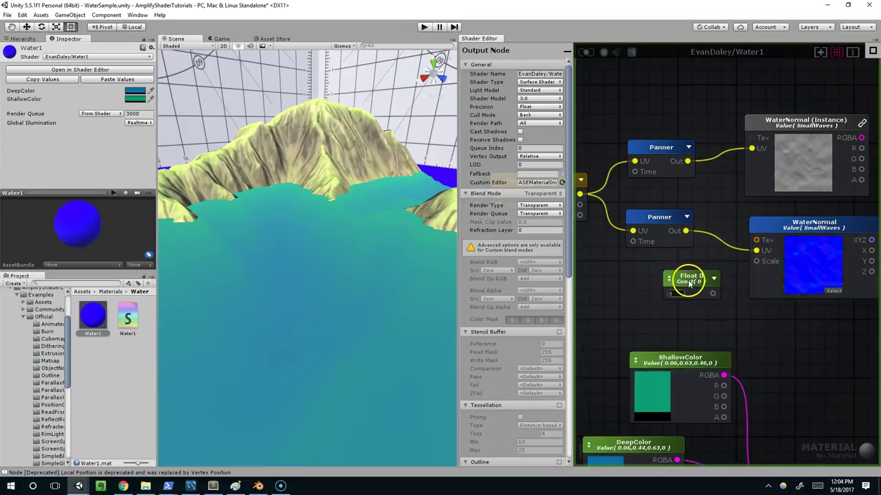
drag(712, 293, 757, 260)
drag(693, 280, 680, 283)
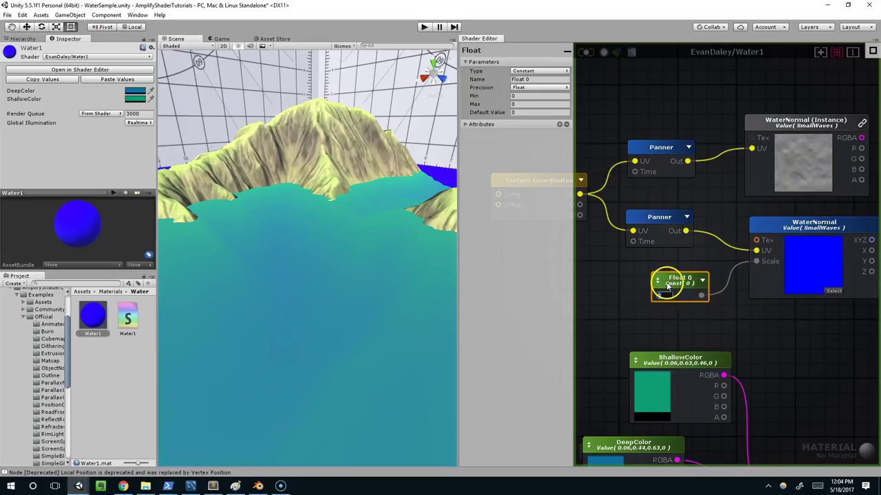
click(583, 53)
Add a Blend Normals node beside the WaterNormal sample and its instance.
scroll(711, 172, down, 3)
middle_drag(737, 176, 666, 193)
scroll(683, 198, up, 3)
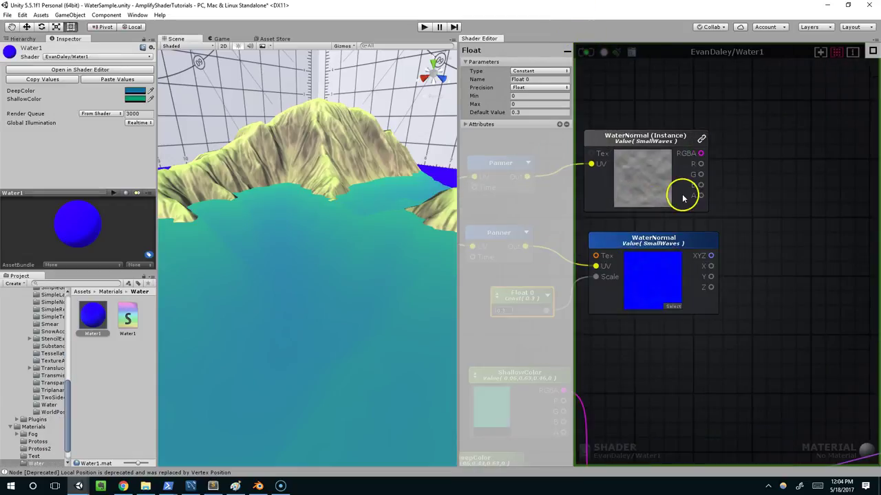
middle_drag(792, 219, 751, 232)
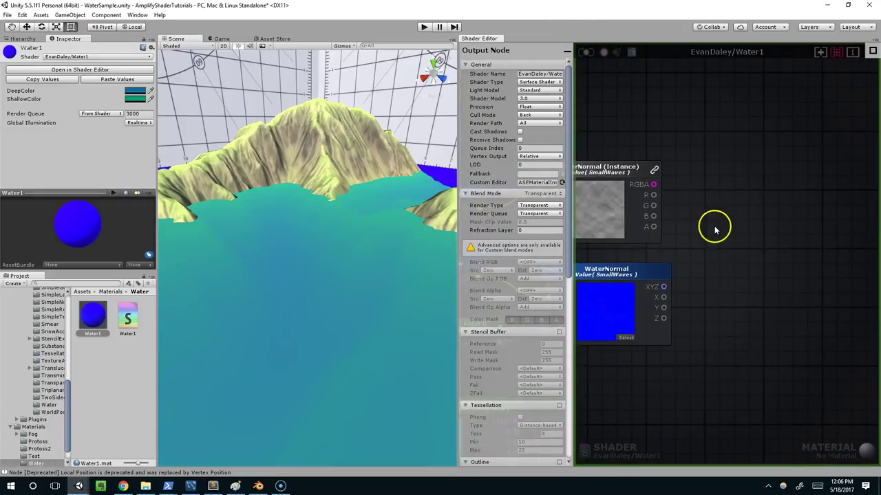
right_click(720, 236)
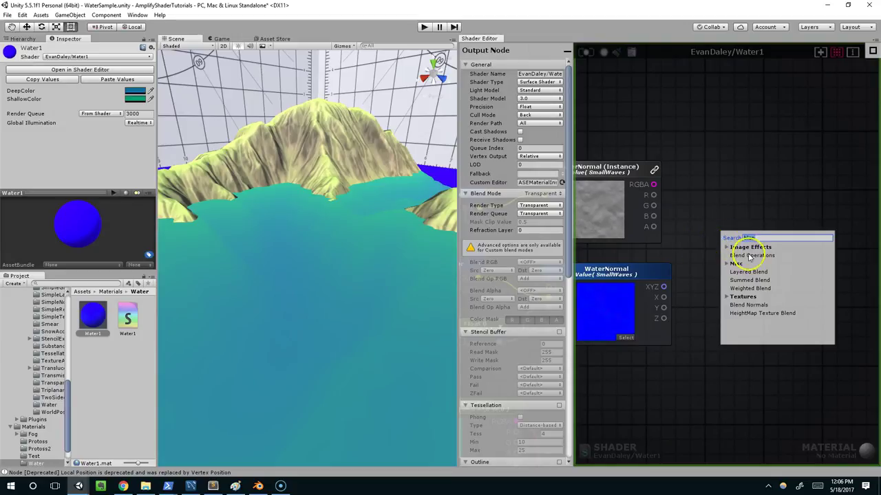
click(757, 305)
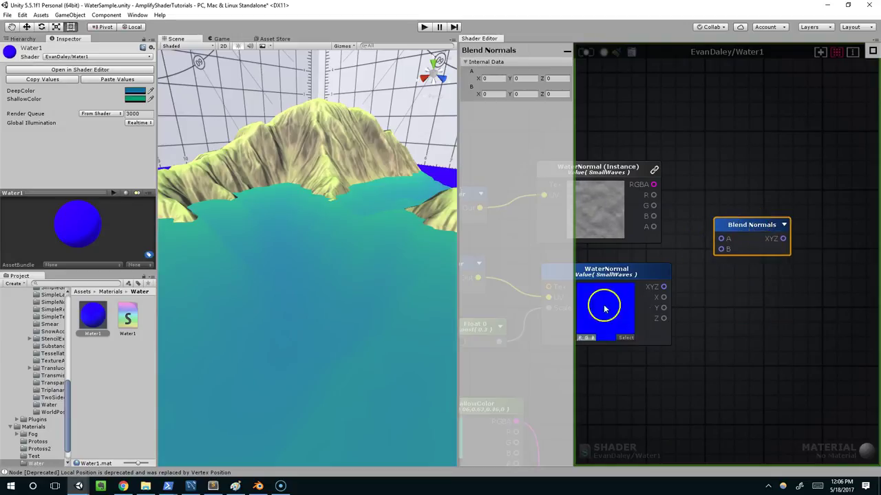
right_click(719, 325)
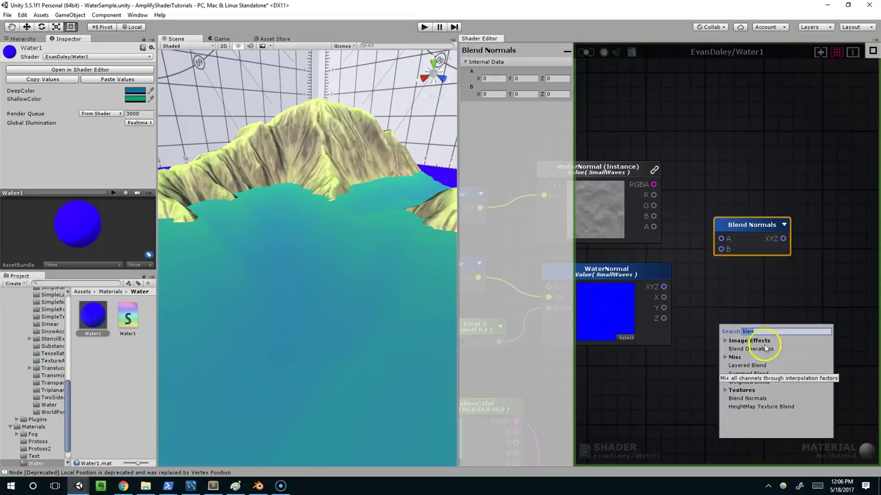
click(749, 277)
Connect WaterNormal's XYZ output to input B of Blend Normals and the instance's RGBA output to input A.
middle_drag(749, 277, 763, 281)
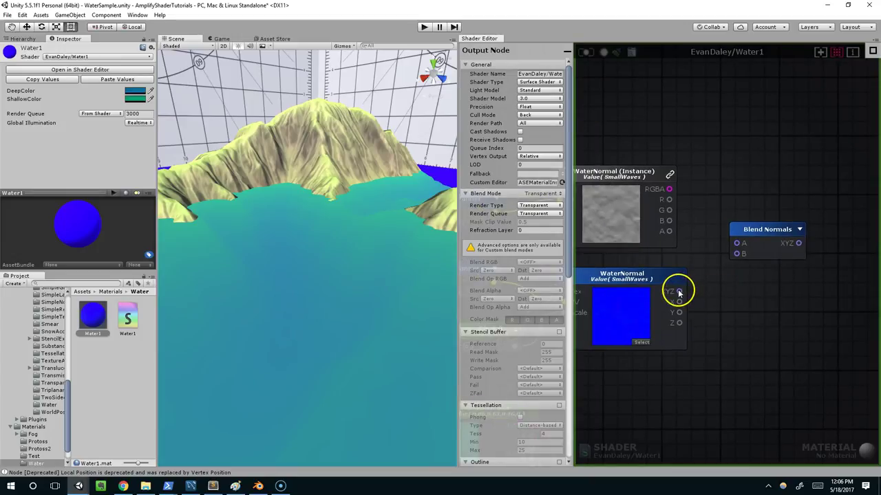
drag(678, 292, 734, 253)
drag(666, 189, 736, 242)
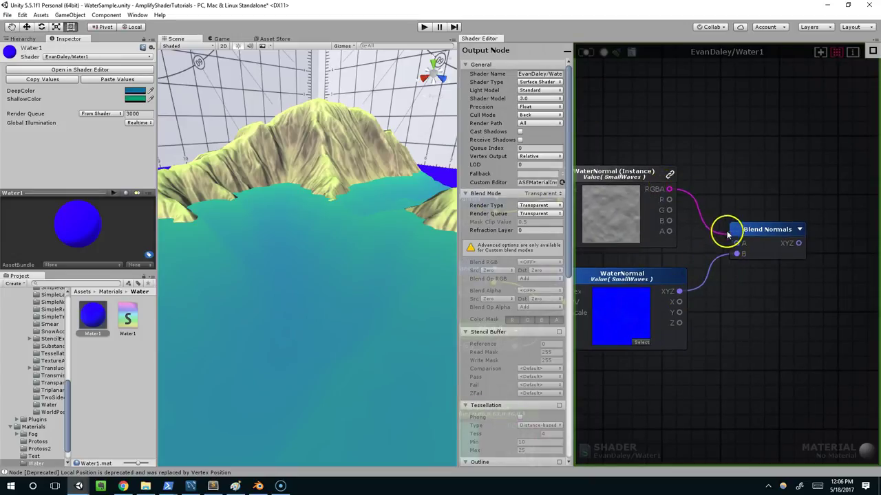
scroll(845, 240, down, 3)
middle_drag(749, 261, 682, 251)
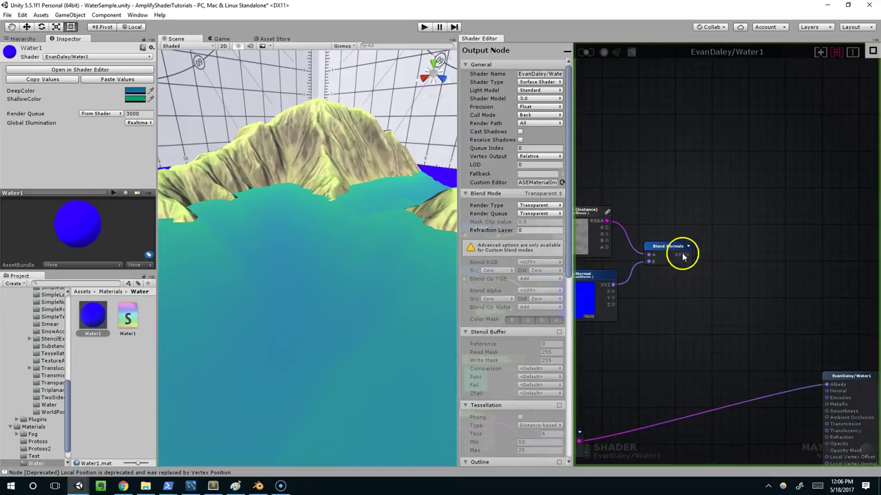
Try connecting Blend Normals' XYZ output to the output node's Albedo input to preview the blended normals on the water.
drag(690, 257, 827, 385)
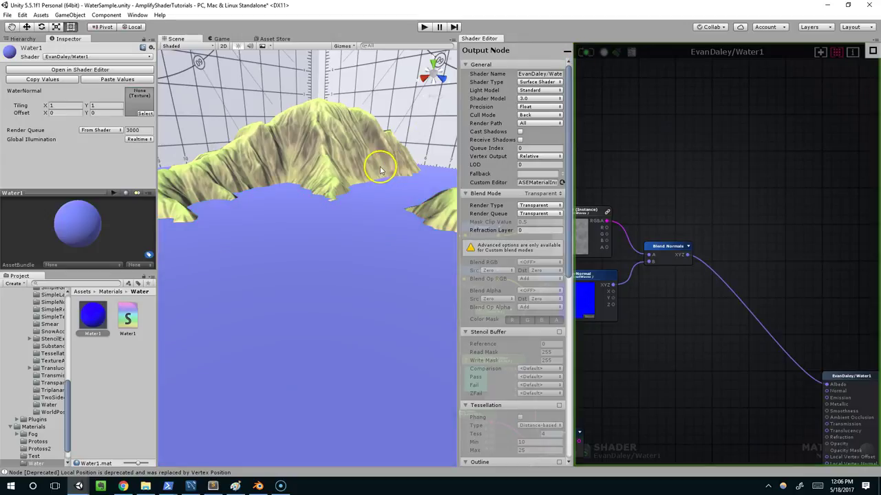
middle_drag(701, 212, 742, 207)
scroll(708, 200, up, 2)
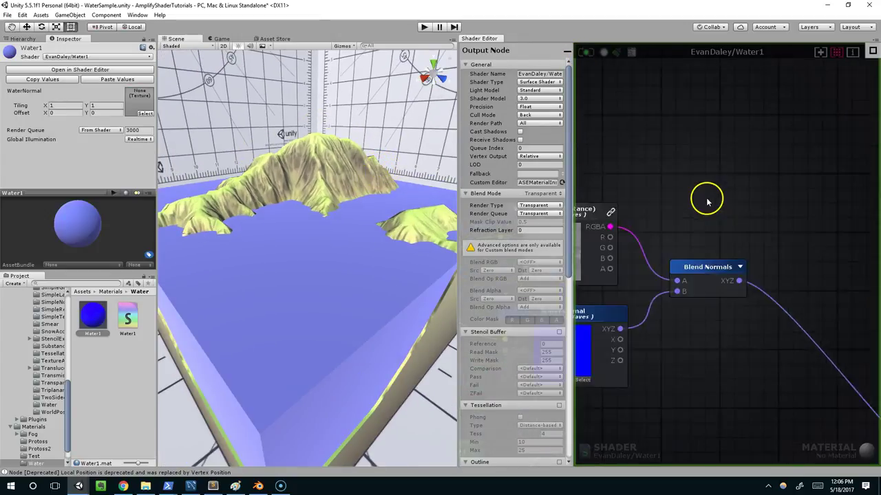
scroll(708, 201, down, 1)
middle_drag(596, 223, 582, 180)
scroll(755, 218, down, 3)
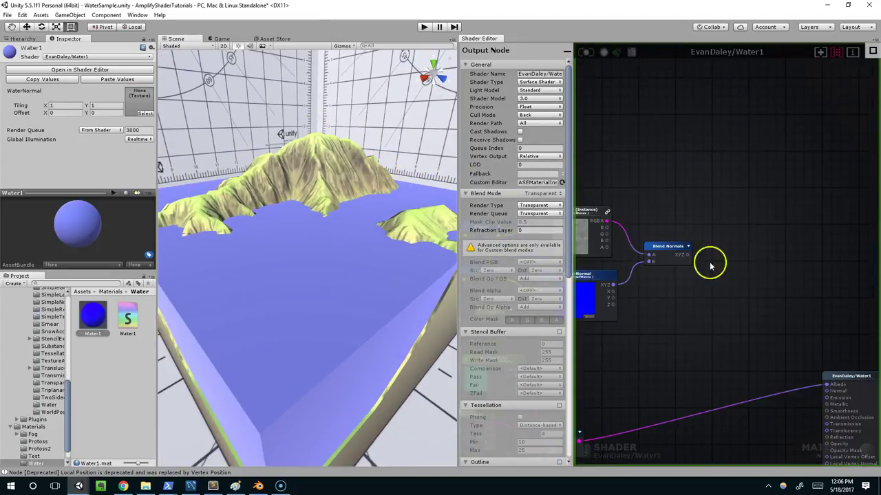
Connect Blend Normals' XYZ output to the output node's Normal input and update the shader.
drag(624, 208, 760, 344)
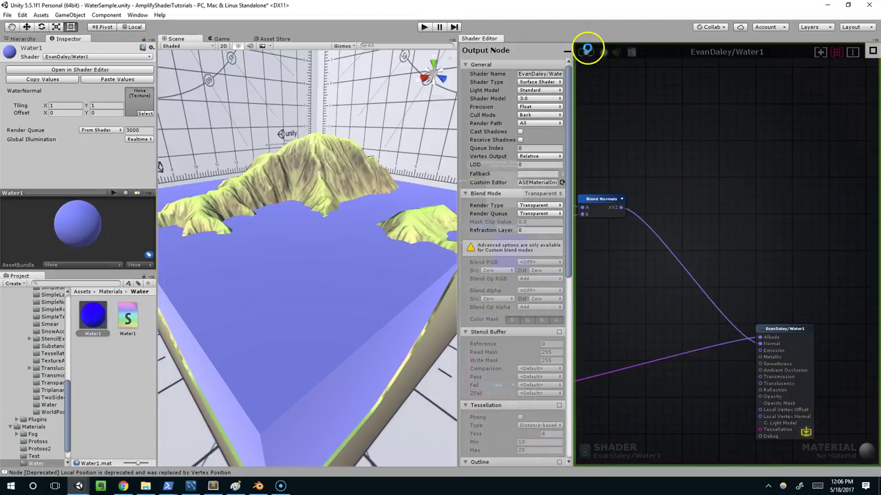
mouse_move(370, 196)
middle_down()
mouse_move(354, 171)
mouse_move(363, 175)
mouse_move(362, 202)
mouse_move(378, 204)
middle_up()
scroll(362, 172, up, 3)
scroll(366, 183, up, 3)
scroll(377, 203, down, 1)
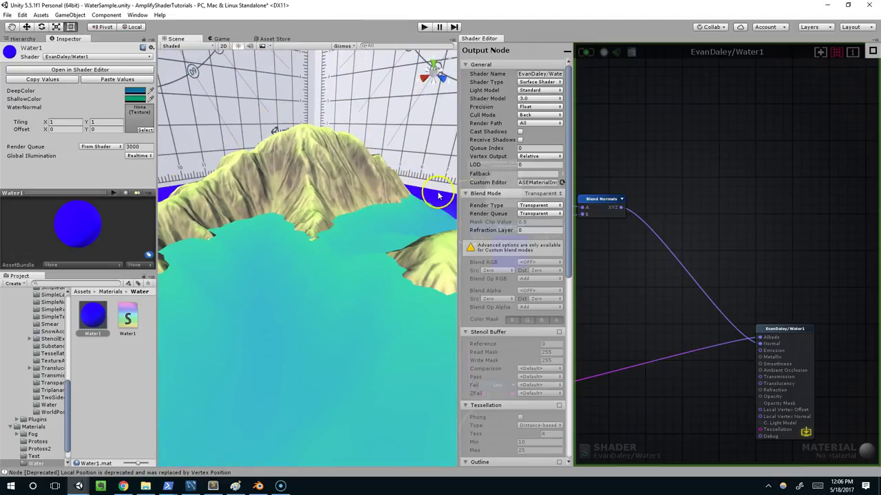
Examine the node chain from the Panners through both WaterNormal samples to Blend Normals.
scroll(505, 189, down, 1)
middle_drag(715, 164, 825, 158)
middle_drag(660, 176, 802, 176)
middle_drag(711, 176, 668, 188)
scroll(676, 186, up, 1)
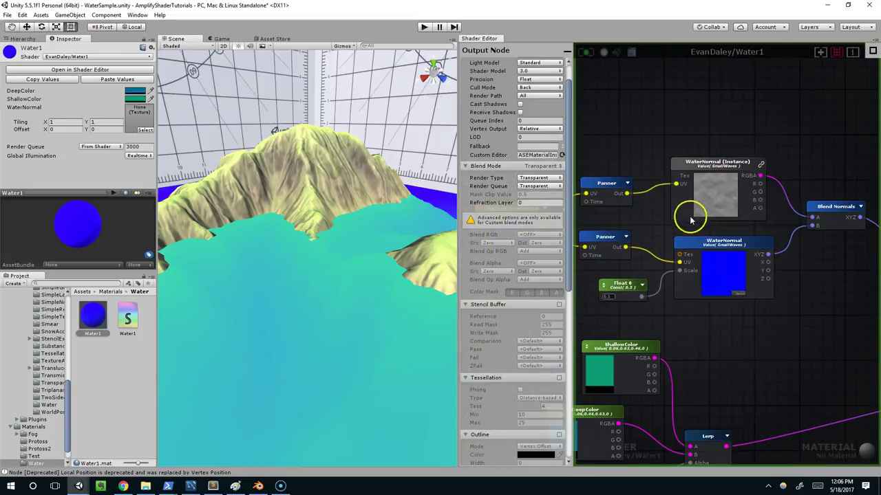
scroll(767, 202, down, 3)
scroll(721, 203, up, 3)
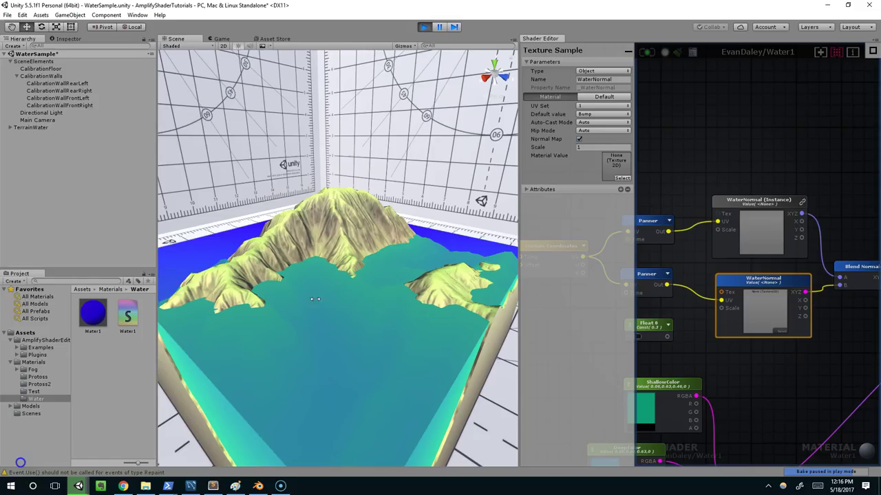
Run the scene in play mode and inspect the water surface and the WaterNormal nodes.
key(ctrl+p)
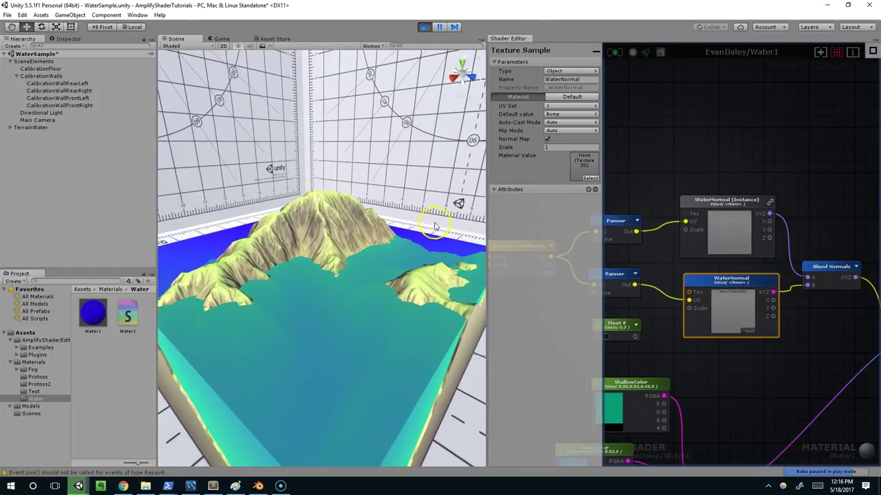
alt+drag(435, 227, 421, 194)
middle_drag(765, 236, 740, 214)
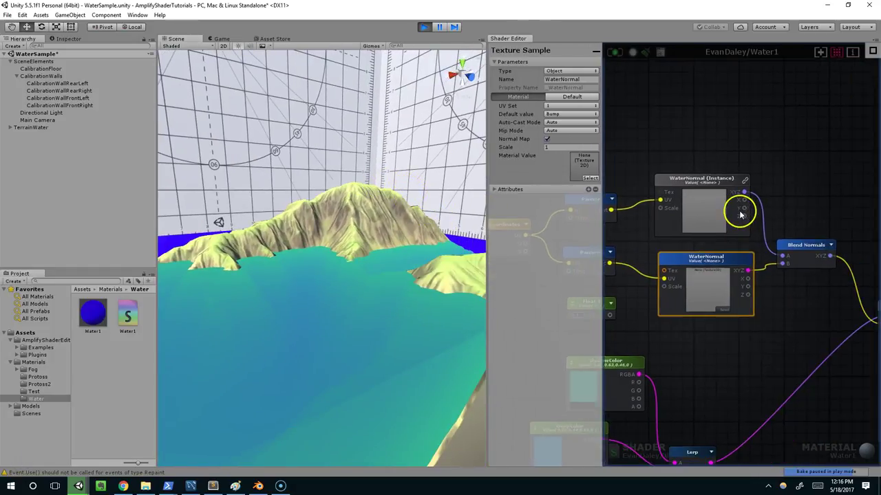
middle_drag(742, 267, 736, 239)
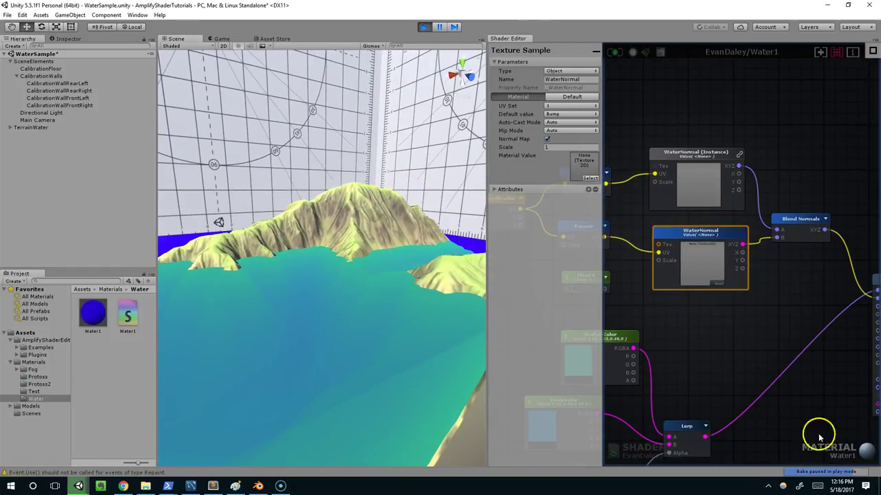
middle_drag(742, 307, 763, 341)
scroll(763, 326, up, 1)
scroll(763, 327, down, 1)
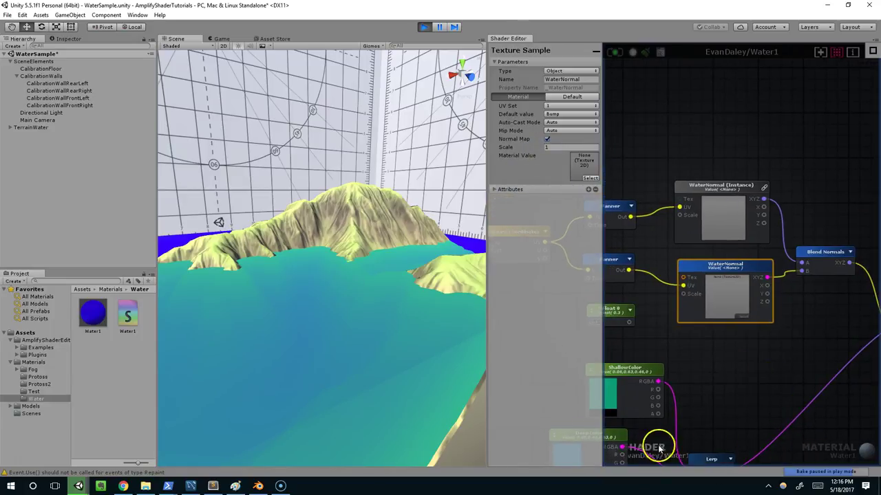
Close the shader editor, reopen the Water1 shader and dock its editor beside the Scene view.
middle_click(505, 39)
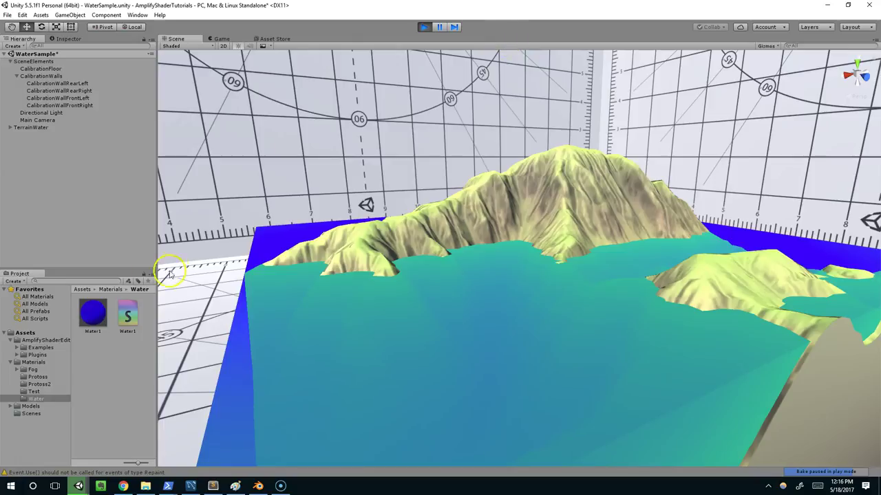
double_click(127, 319)
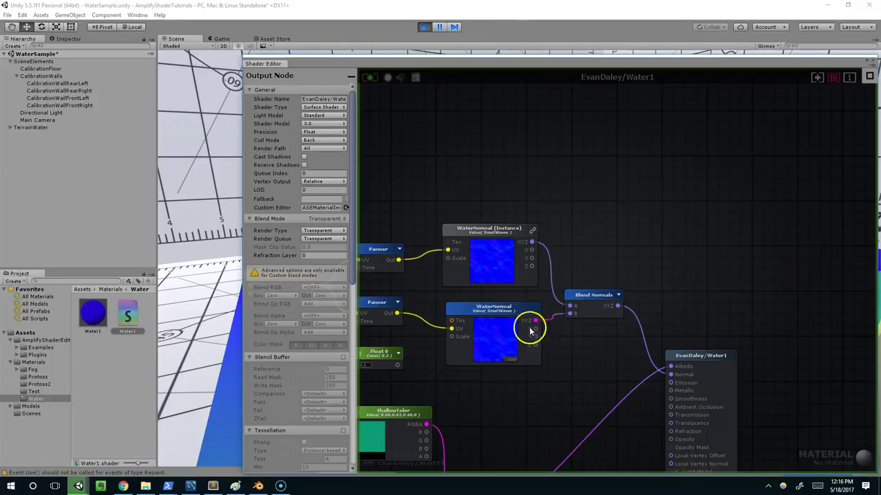
drag(263, 63, 868, 158)
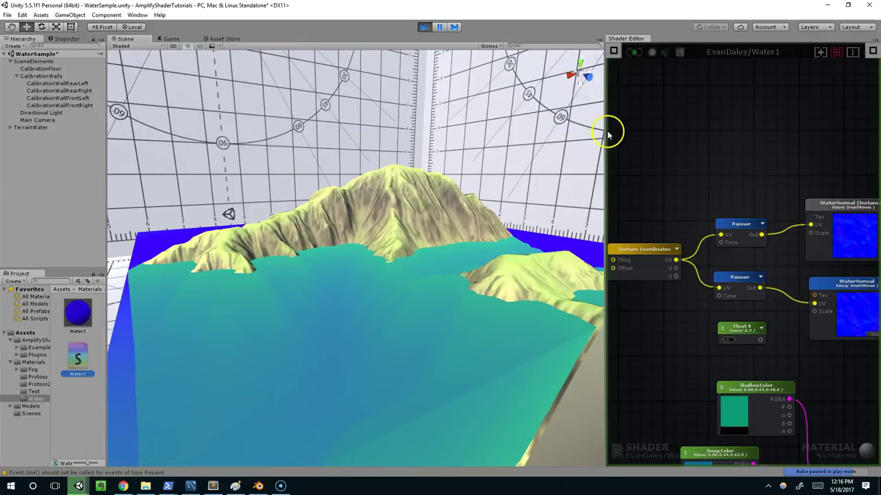
drag(611, 133, 516, 134)
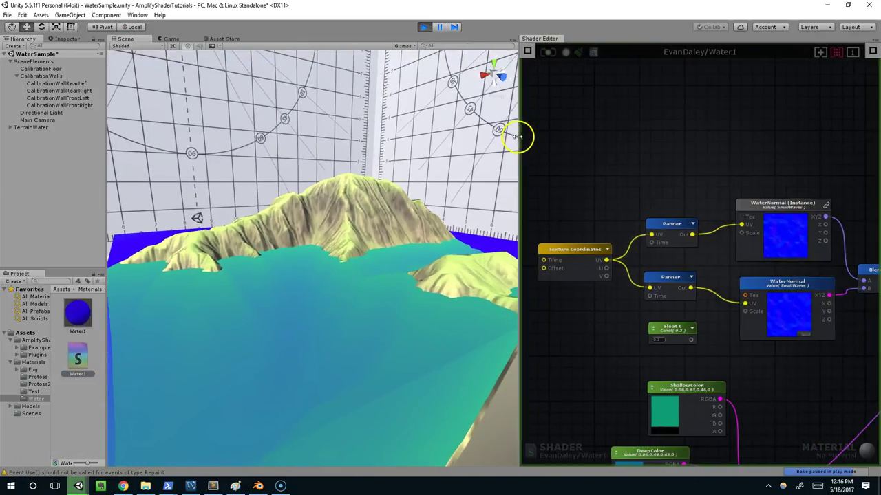
Check the WaterNormal samples in the shader graph against the Water1 material's texture properties.
scroll(688, 191, up, 3)
middle_drag(749, 225, 663, 196)
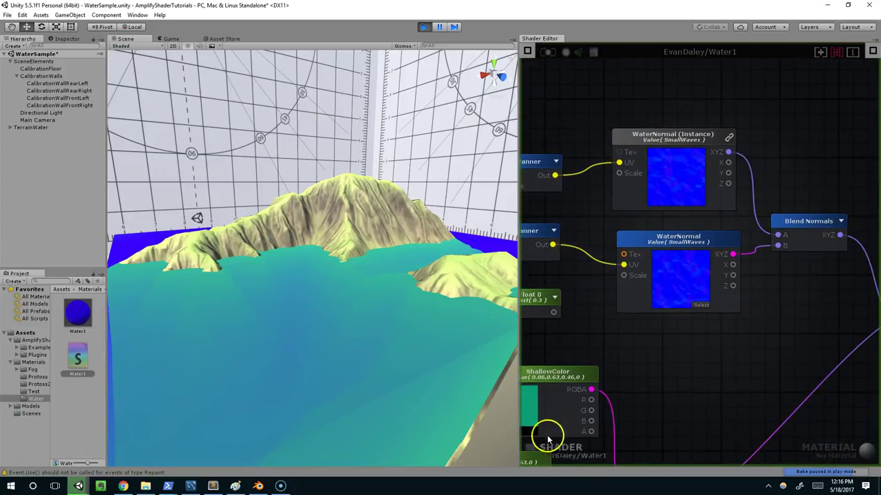
middle_drag(731, 234, 741, 240)
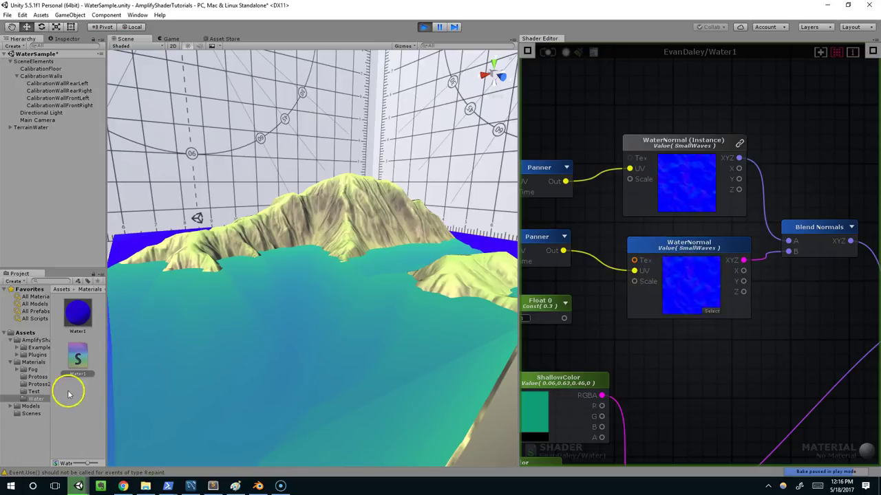
click(63, 39)
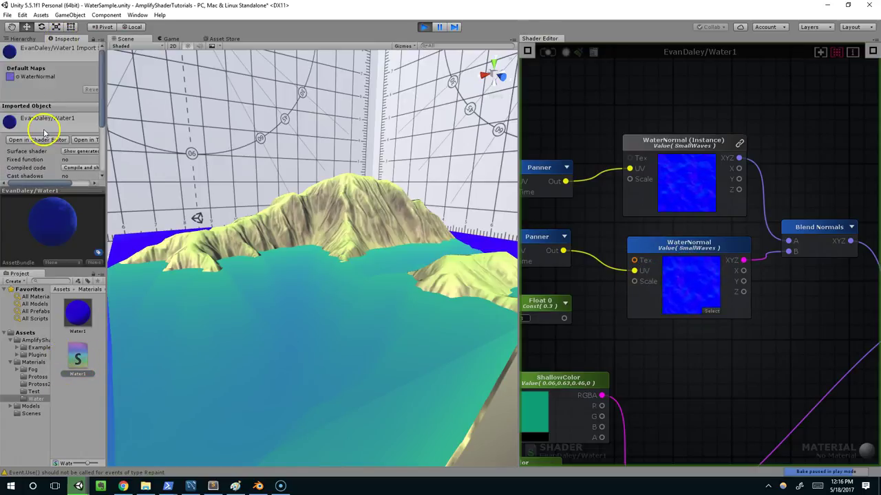
click(78, 315)
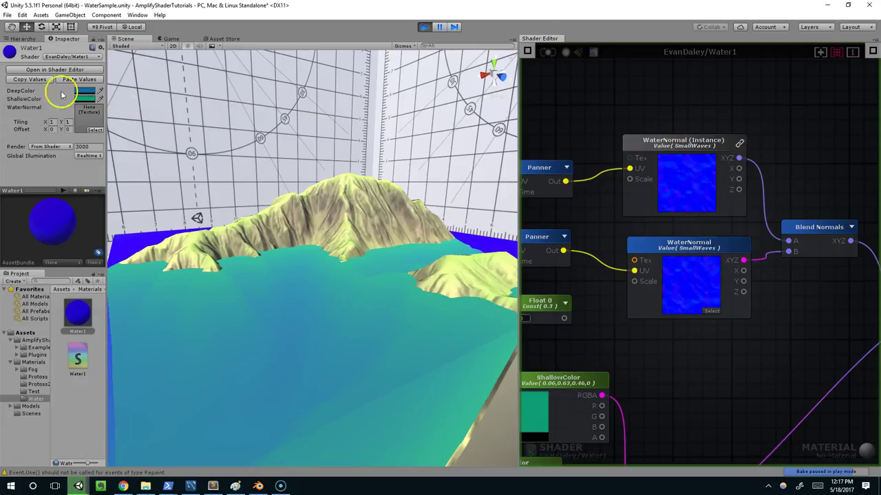
drag(757, 264, 789, 252)
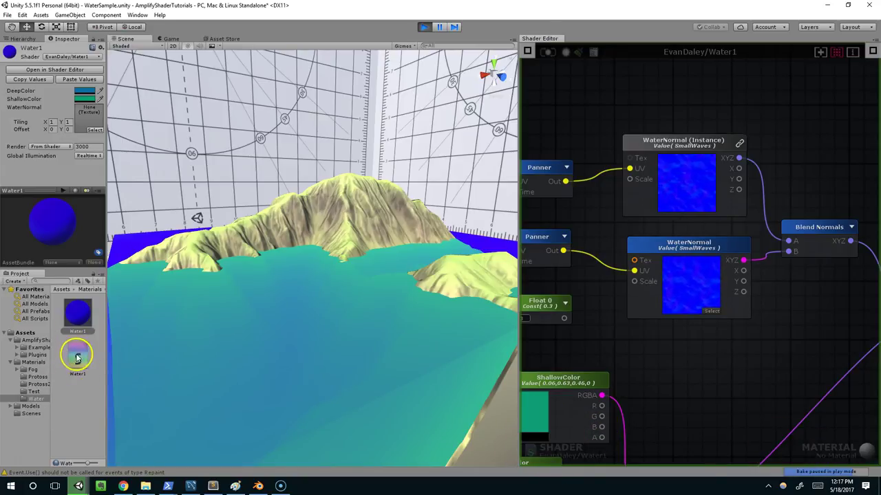
Open the Water1 material in the shader editor and assign the SmallWaves texture to its WaterNormal sample.
double_click(78, 326)
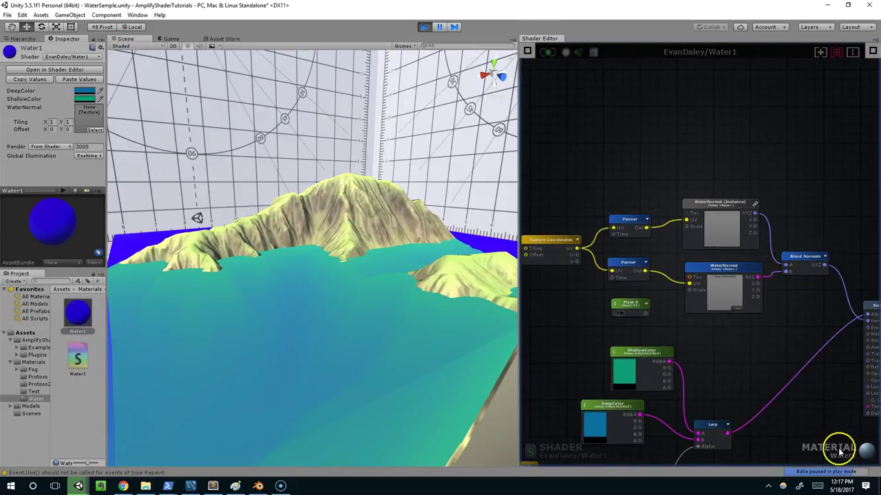
scroll(748, 323, up, 2)
middle_drag(706, 177, 687, 187)
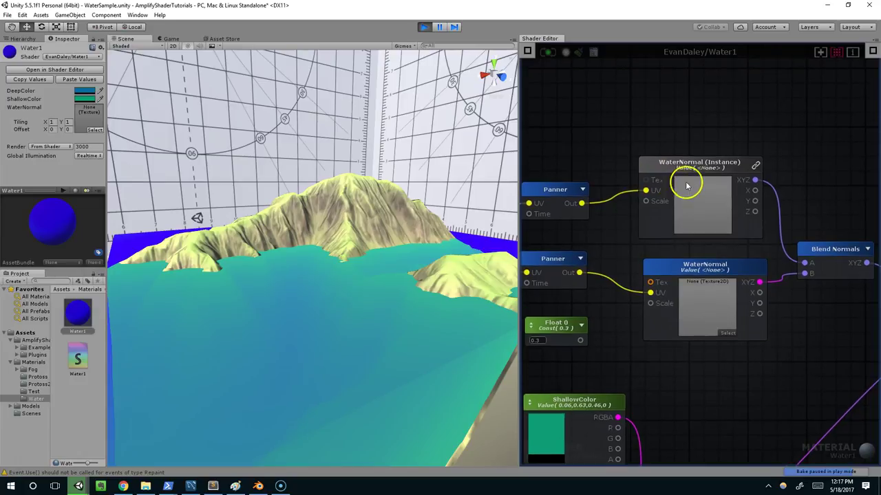
click(728, 334)
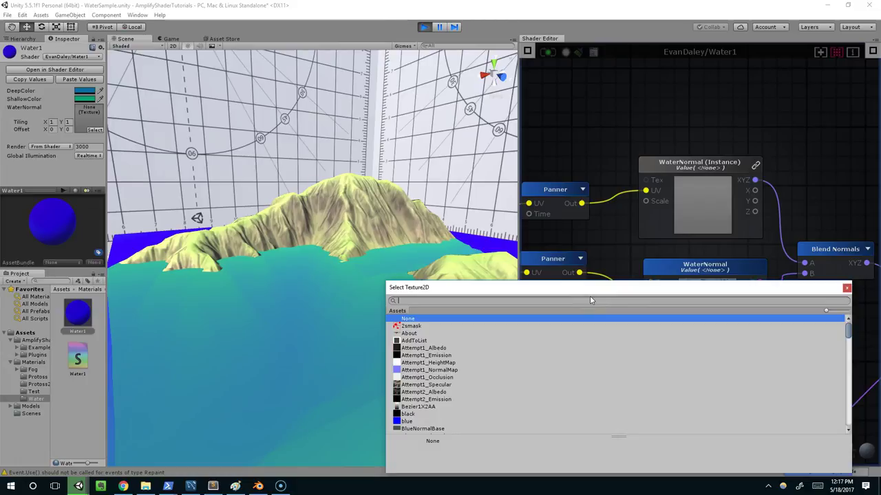
text(small)
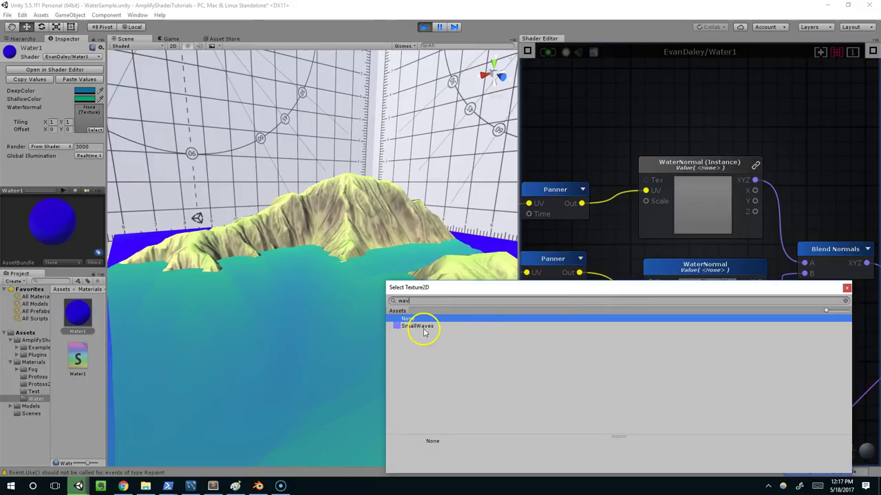
double_click(423, 326)
alt+drag(440, 251, 387, 258)
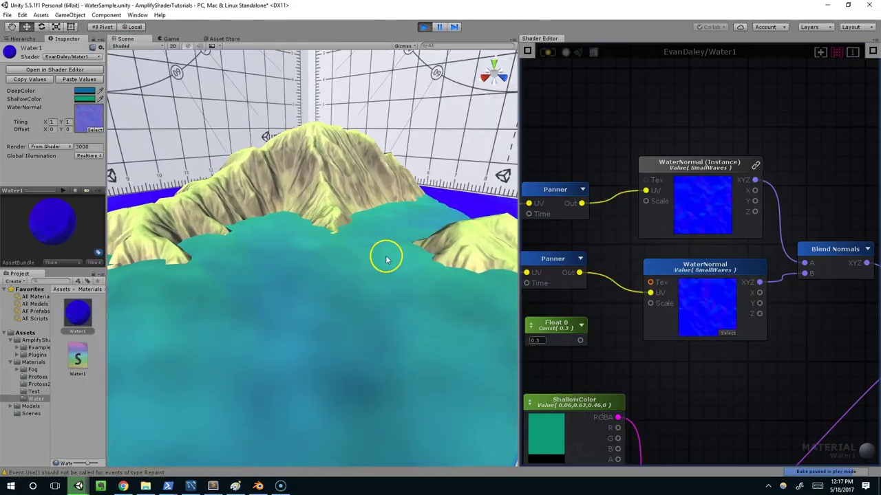
Compare the parameters of the WaterNormal texture sample with those of its instance.
click(681, 180)
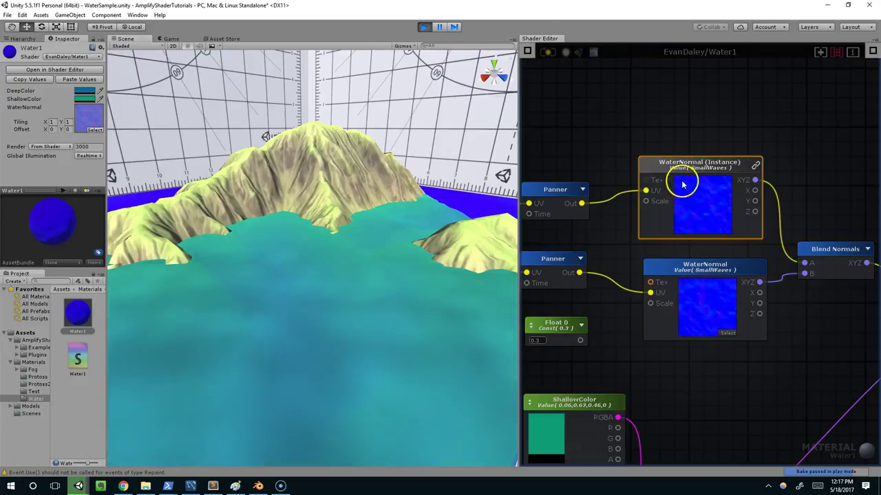
click(709, 263)
click(527, 51)
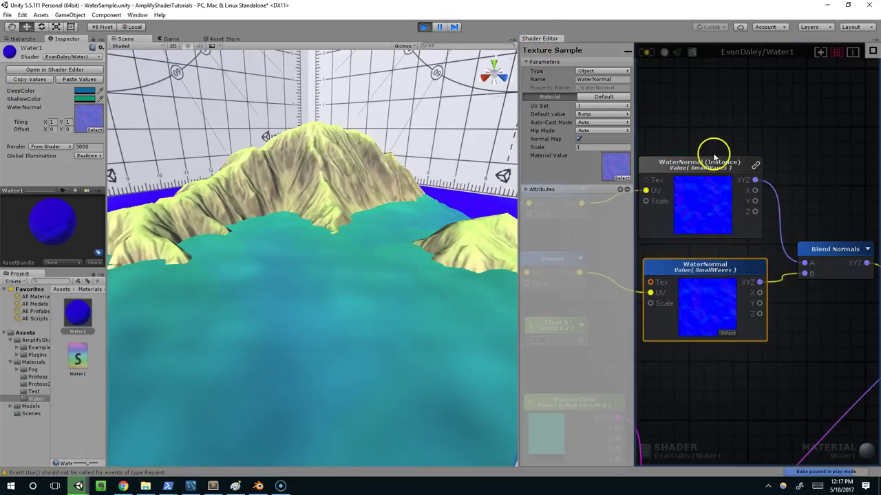
click(732, 159)
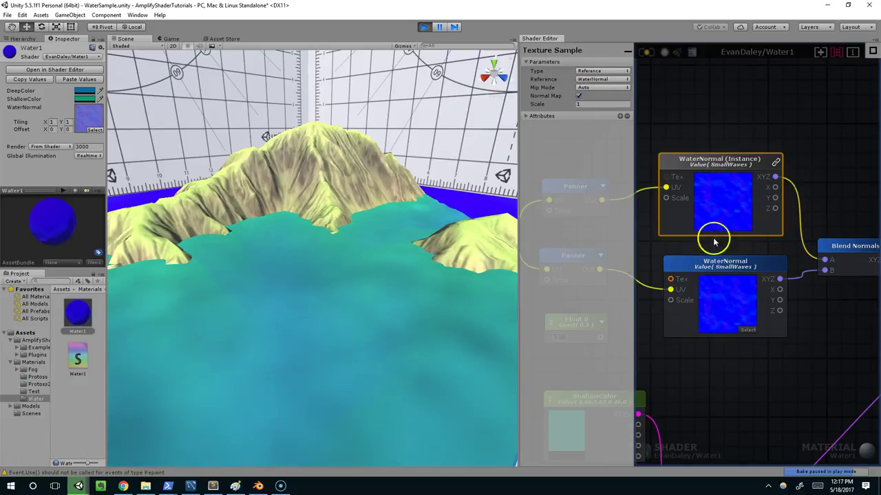
click(713, 263)
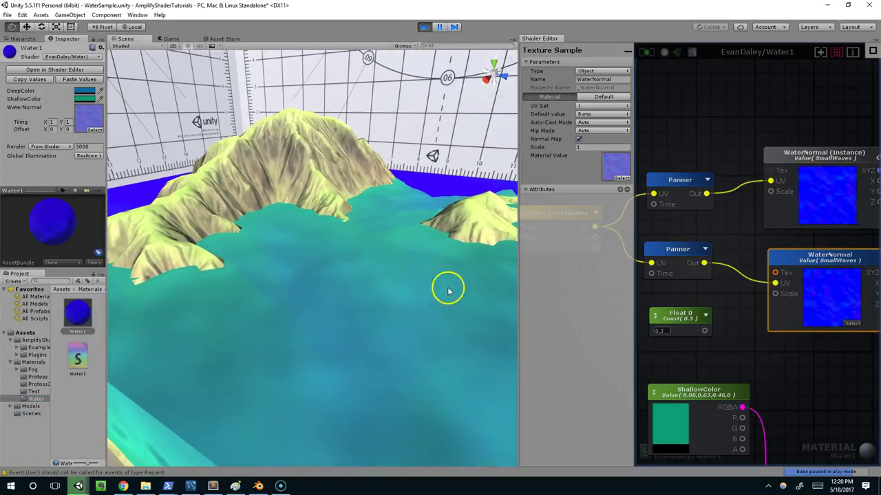
Connect the Float 0 node's output to WaterNormal's Scale input and view the effect on the water.
drag(708, 333, 775, 294)
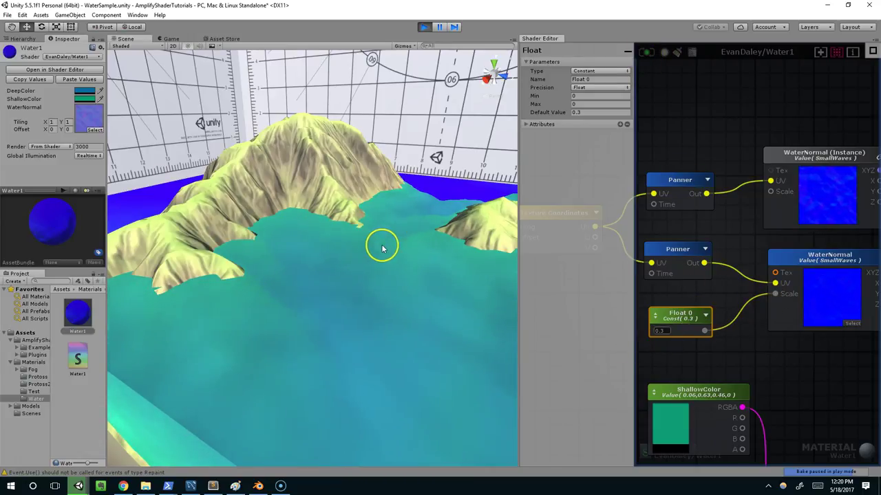
scroll(448, 297, down, 5)
mouse_move(448, 297)
alt+mouse_down()
mouse_move(405, 281)
mouse_move(450, 276)
mouse_move(413, 262)
mouse_move(454, 296)
alt+mouse_up()
scroll(447, 277, up, 5)
scroll(818, 245, down, 6)
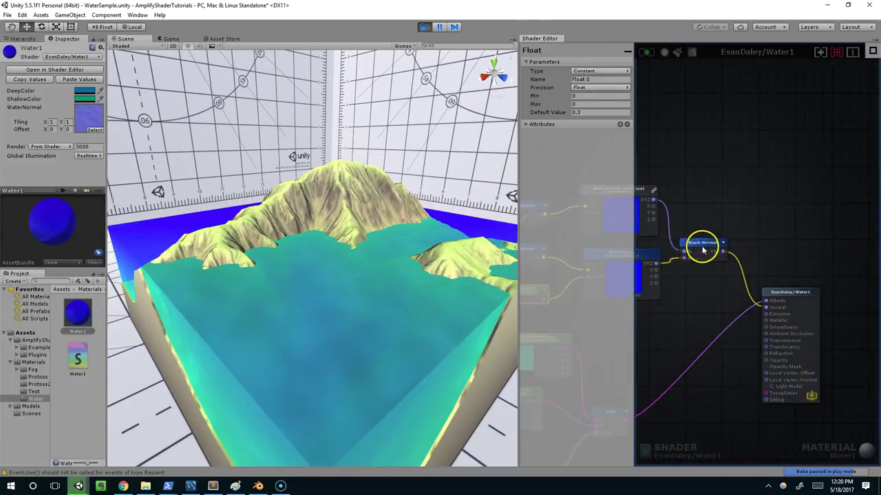
Select the whole normal-map node group through Blend Normals and move it farther from the output node.
scroll(757, 272, up, 4)
drag(647, 189, 828, 285)
right_click(788, 241)
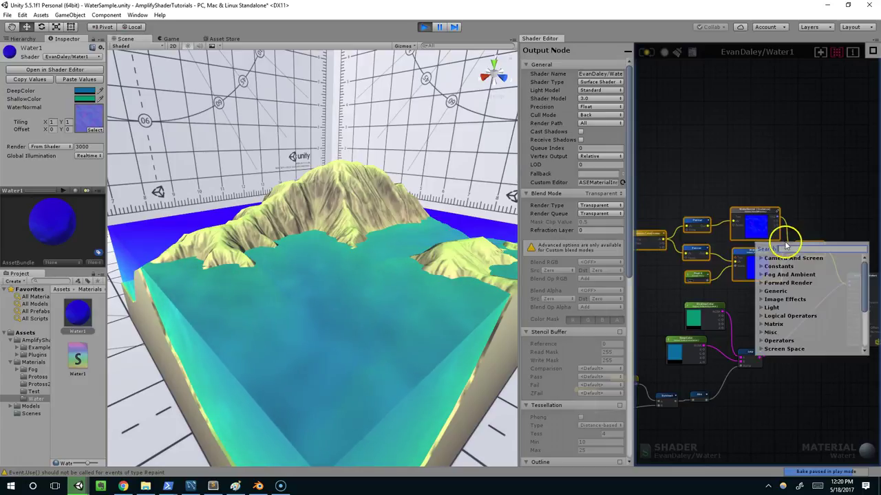
click(806, 240)
drag(659, 184, 812, 282)
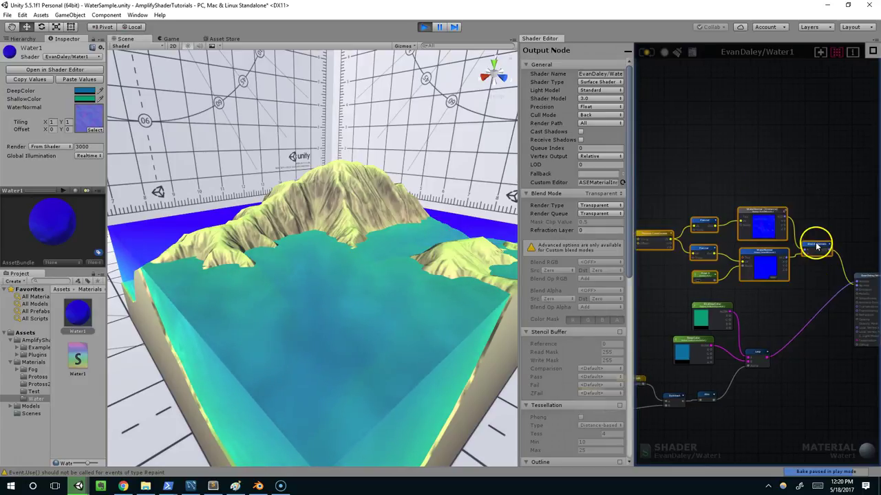
drag(814, 240, 755, 239)
click(782, 216)
scroll(798, 220, up, 6)
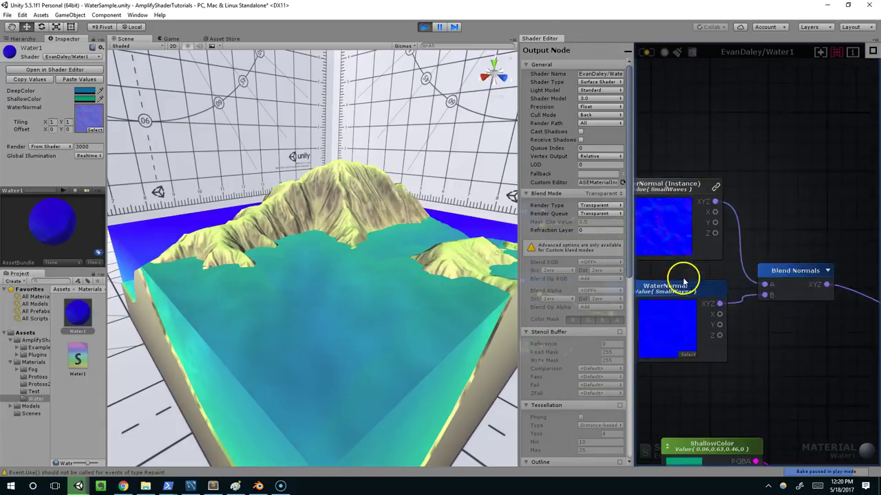
scroll(651, 317, down, 3)
Set the Float 0 node's value to 0.2 and view the effect on the water.
click(678, 322)
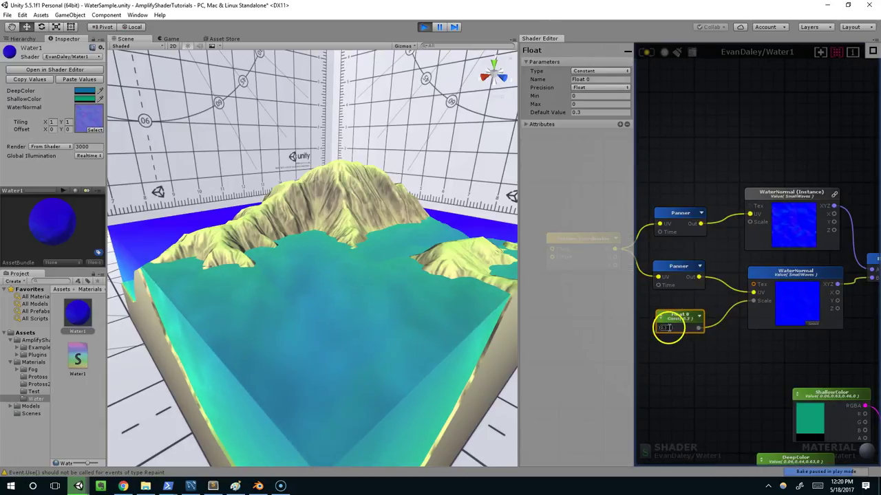
click(644, 53)
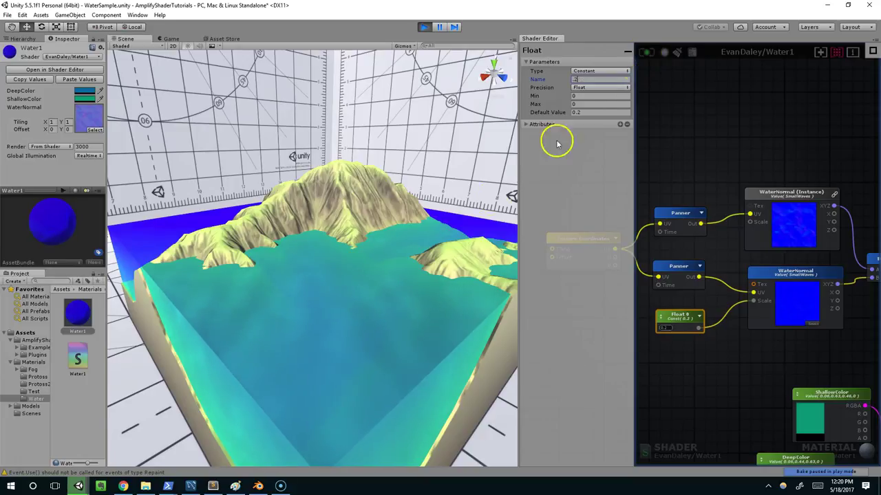
scroll(442, 214, up, 2)
middle_drag(442, 215, 434, 207)
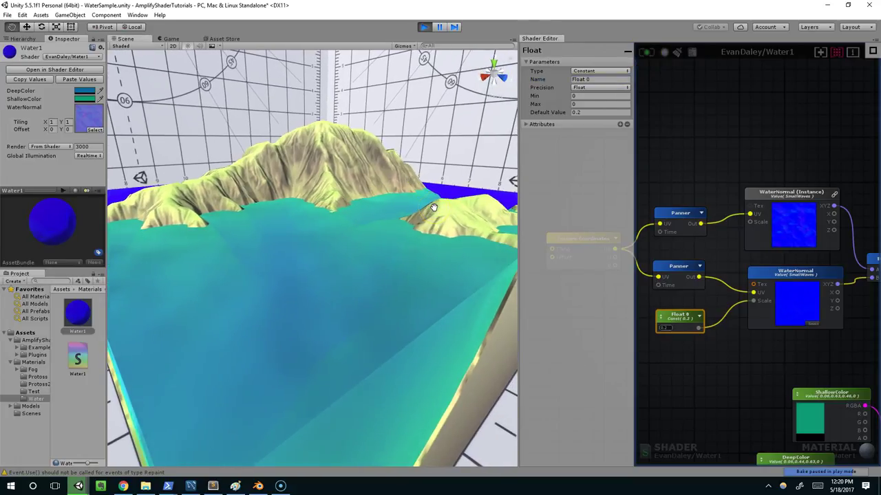
Check the WaterNormal instance's parameters and examine the water ripples around the mountain from several angles.
click(787, 270)
click(765, 198)
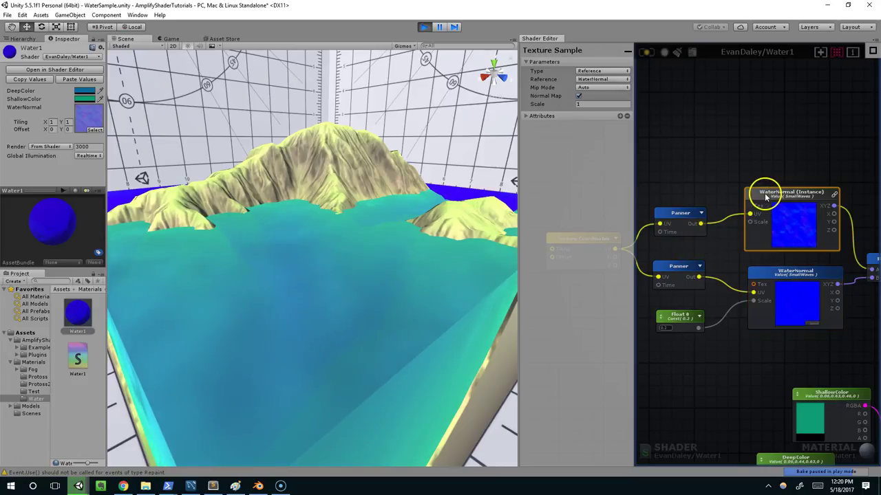
middle_drag(876, 233, 717, 228)
scroll(717, 228, down, 2)
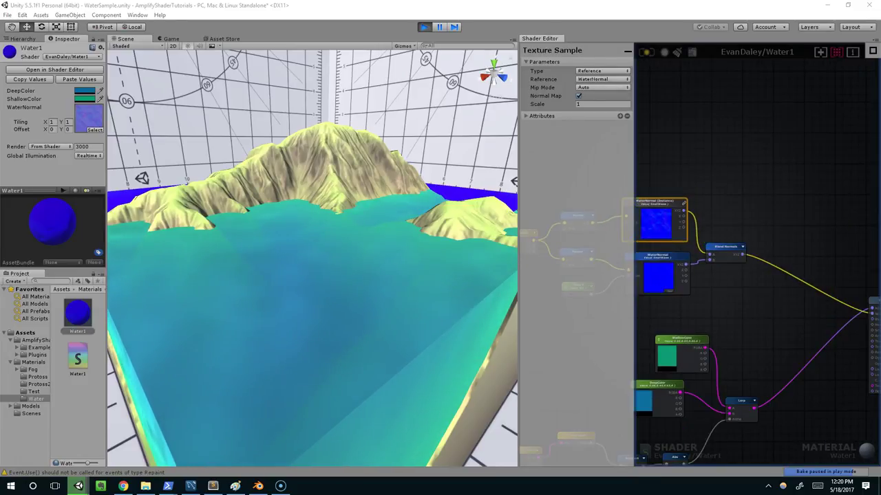
alt+drag(523, 214, 346, 231)
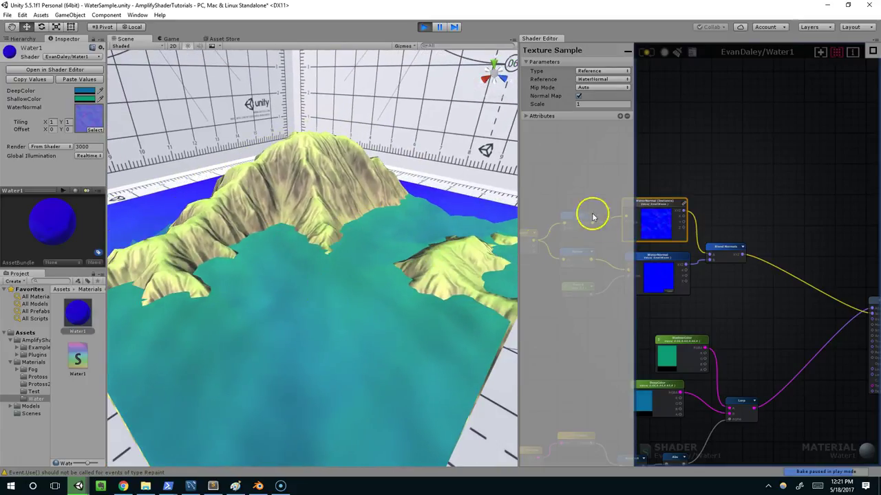
middle_drag(672, 258, 705, 194)
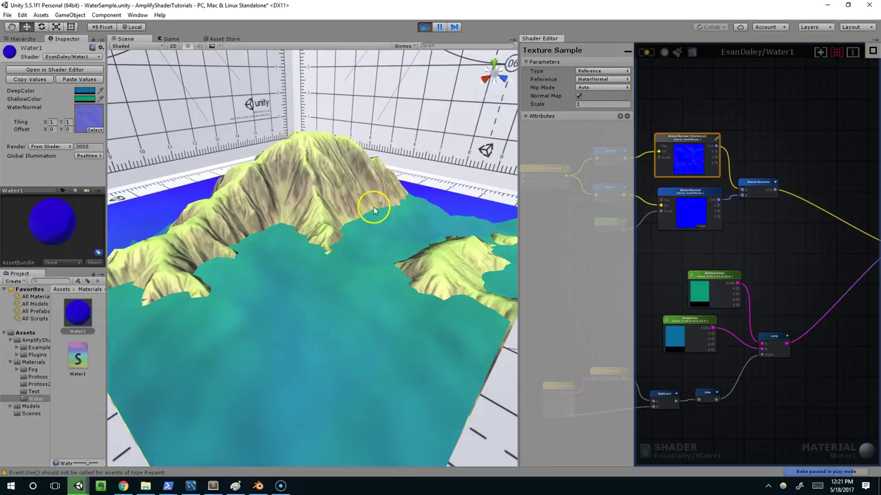
scroll(337, 230, up, 8)
scroll(365, 192, down, 4)
Add a Screen Position node above the Blend Normals node.
middle_drag(829, 184, 708, 222)
middle_drag(760, 164, 778, 173)
right_click(678, 194)
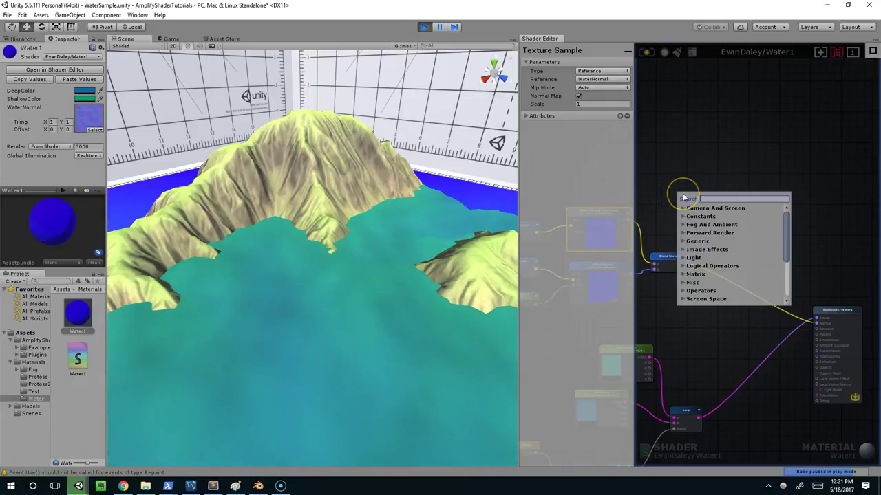
text(screen)
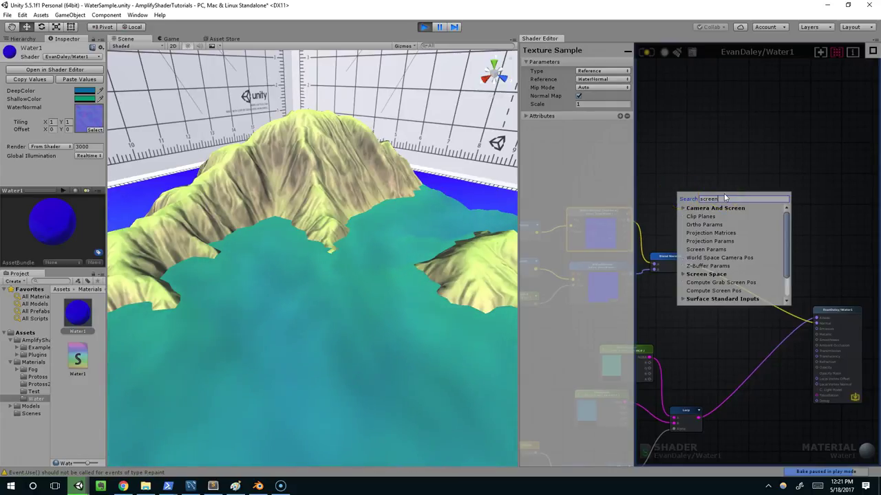
scroll(723, 234, down, 2)
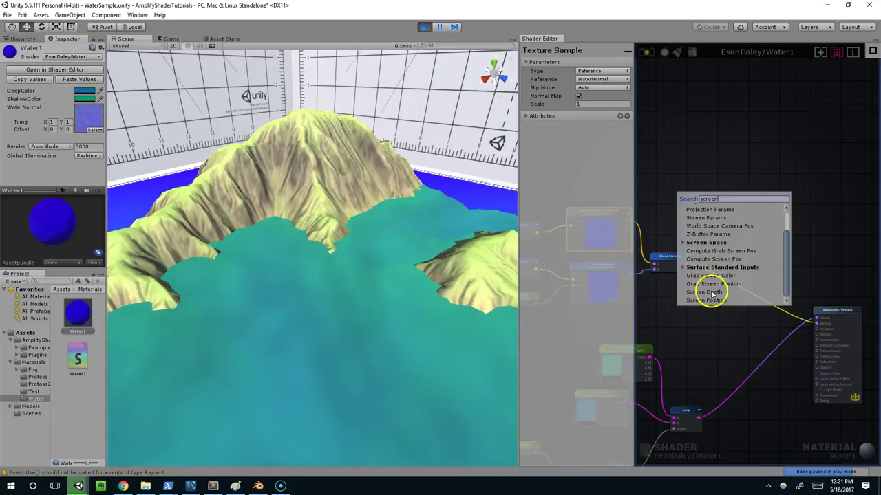
click(708, 294)
scroll(700, 197, up, 3)
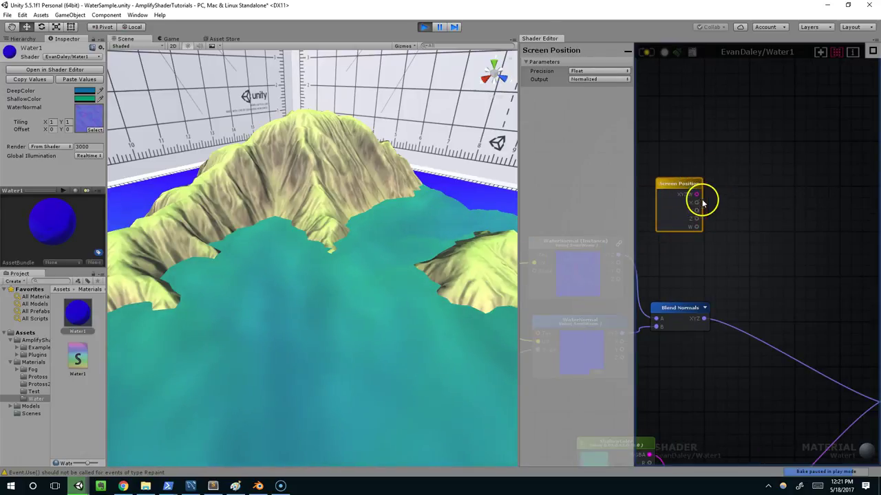
middle_drag(703, 203, 690, 166)
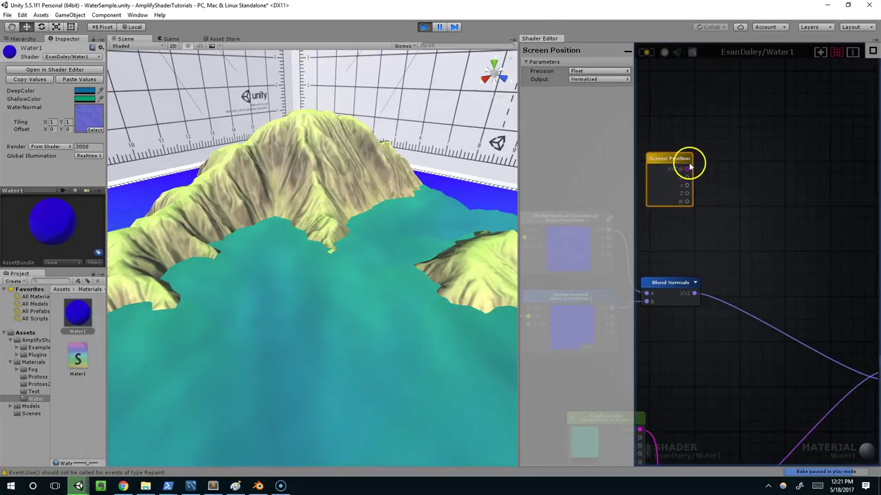
Add a Grab Screen Color node, connect its RGBA output to the output node's Albedo, and view the result on the water.
right_click(767, 218)
text(grab)
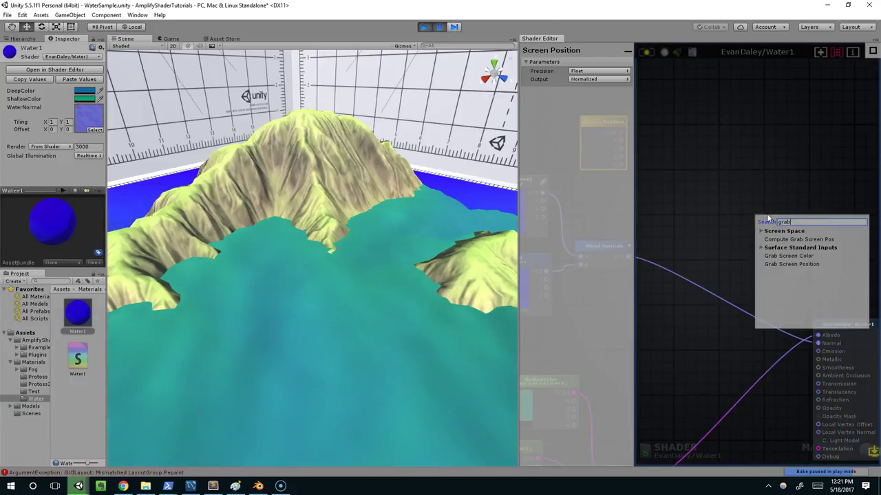
click(791, 258)
middle_drag(791, 259, 761, 245)
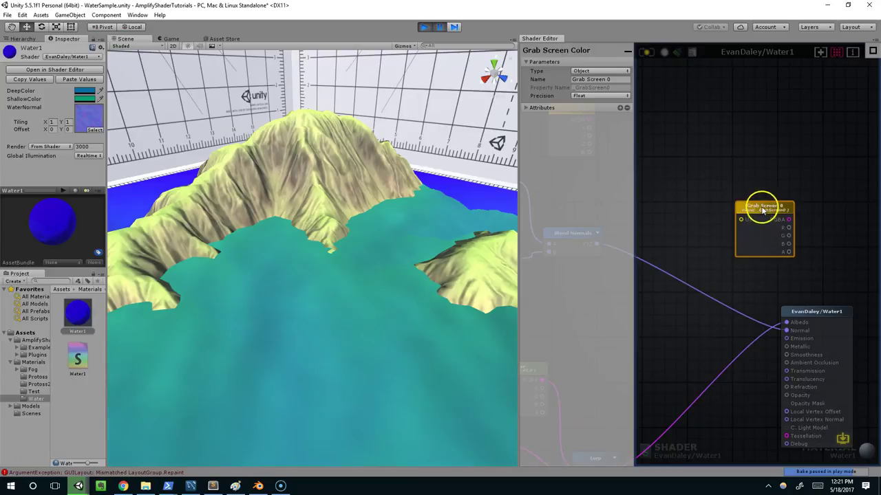
drag(762, 209, 786, 321)
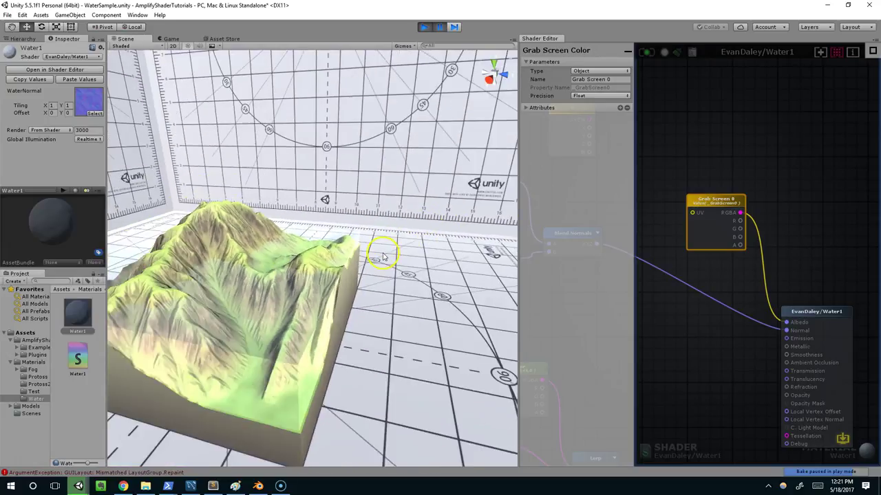
alt+drag(384, 256, 406, 232)
scroll(400, 231, up, 4)
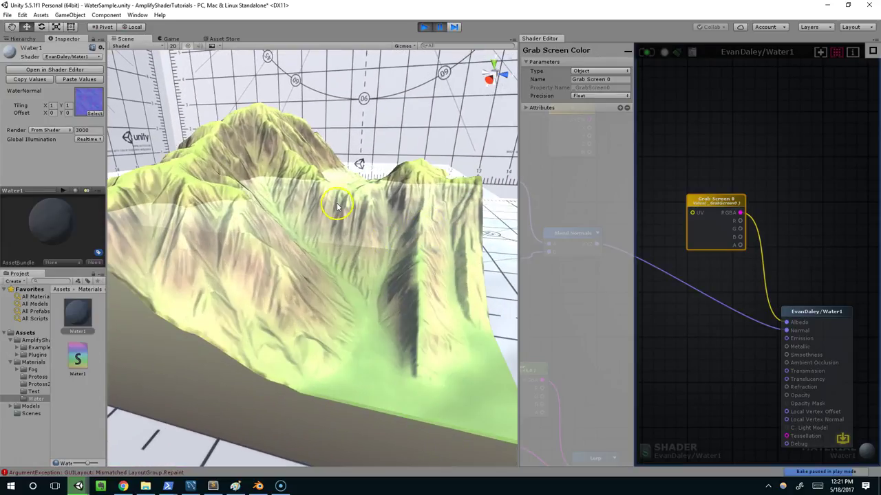
alt+drag(278, 202, 381, 260)
scroll(355, 219, down, 4)
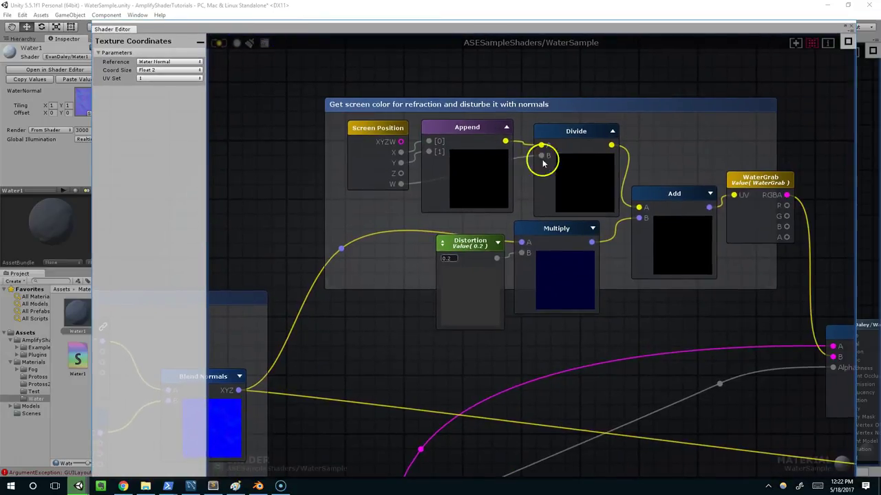
Examine the Screen Position, Append and Divide nodes in the screen-color refraction group of the WaterSample reference shader.
scroll(545, 157, down, 2)
scroll(618, 136, up, 2)
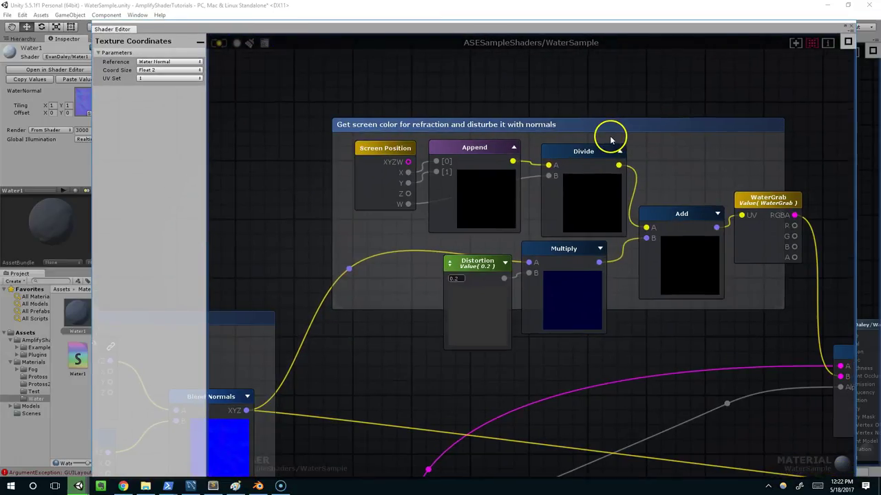
drag(391, 160, 379, 152)
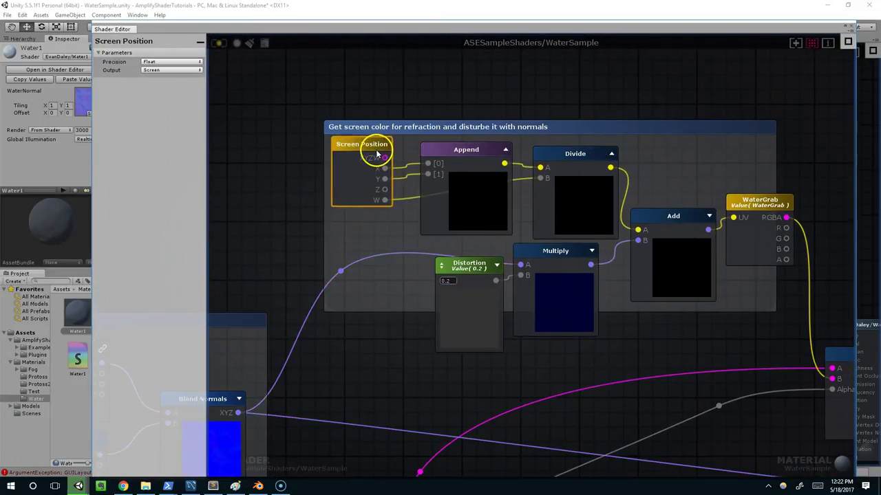
mouse_move(435, 149)
mouse_down()
mouse_move(439, 138)
mouse_move(435, 145)
mouse_up()
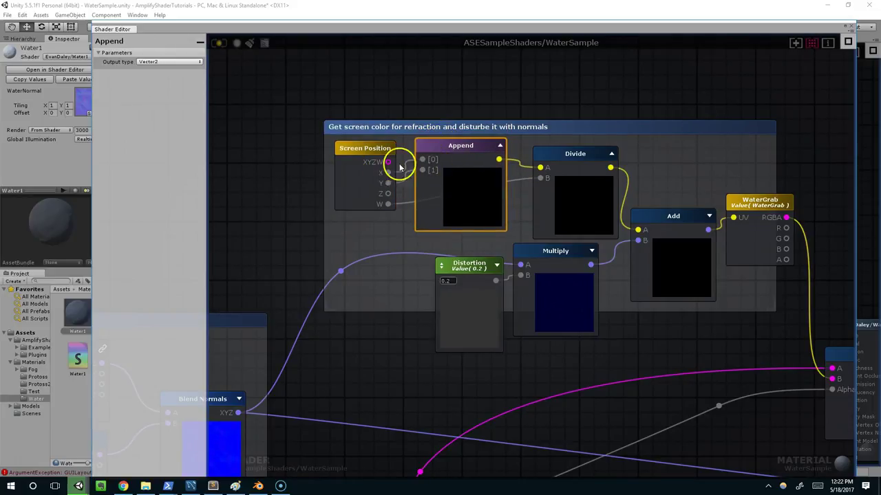
drag(452, 150, 452, 154)
mouse_move(551, 150)
mouse_down()
mouse_move(542, 157)
mouse_move(566, 153)
mouse_up()
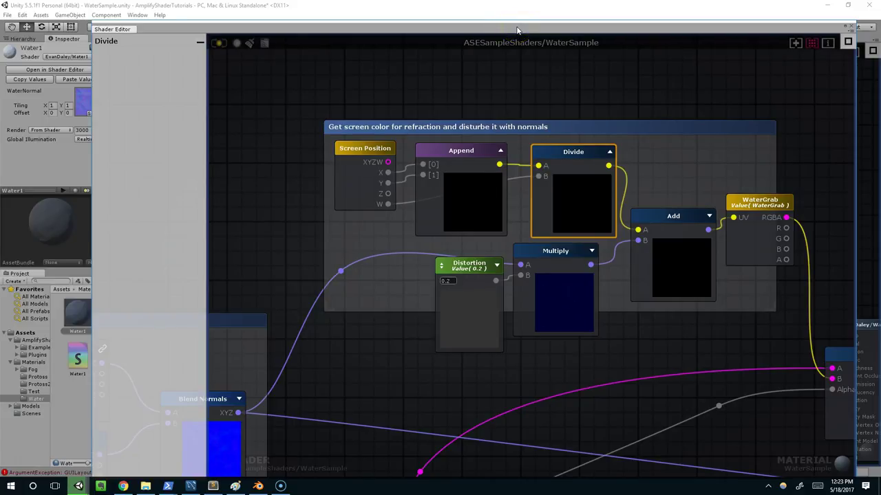
Trace how Screen Position's X and Y feed the Append node in the WaterSample graph, and return to the Water1 graph.
drag(517, 31, 451, 20)
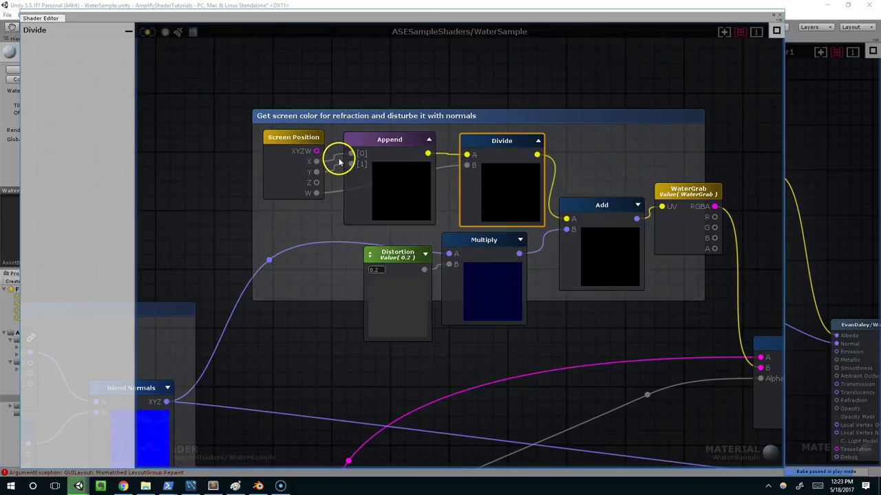
click(368, 154)
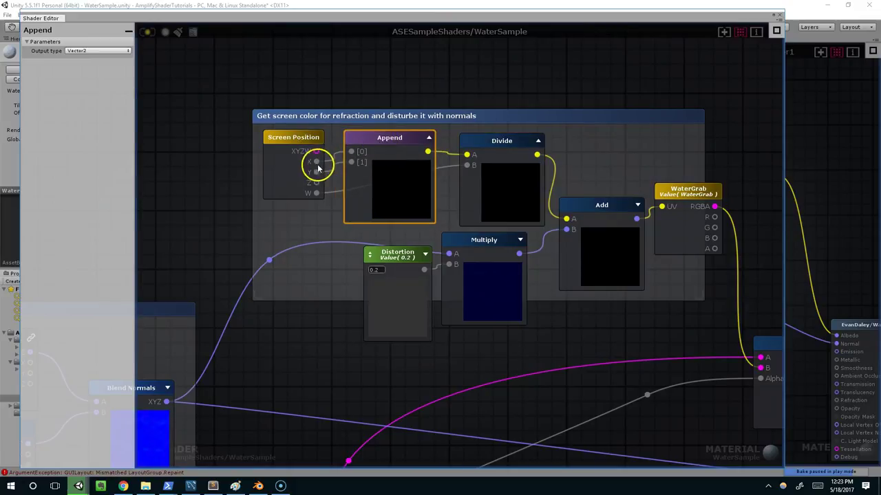
drag(321, 163, 374, 140)
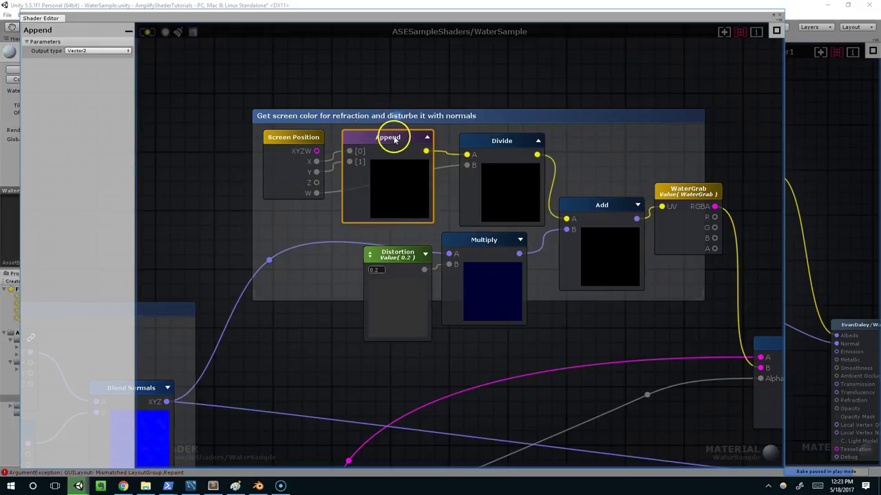
drag(395, 140, 401, 142)
scroll(513, 147, down, 3)
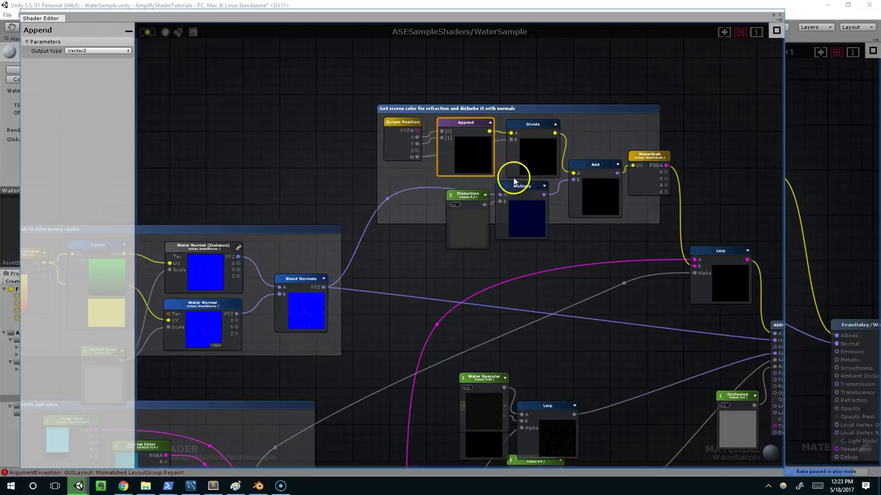
double_click(498, 19)
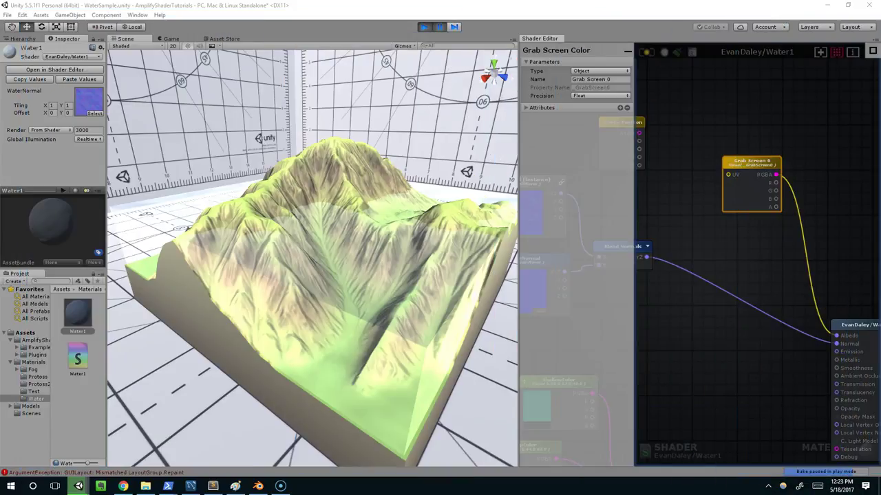
Collapse the node parameters pane and move the Grab Screen 0 node farther from the Screen Position node.
scroll(821, 144, up, 2)
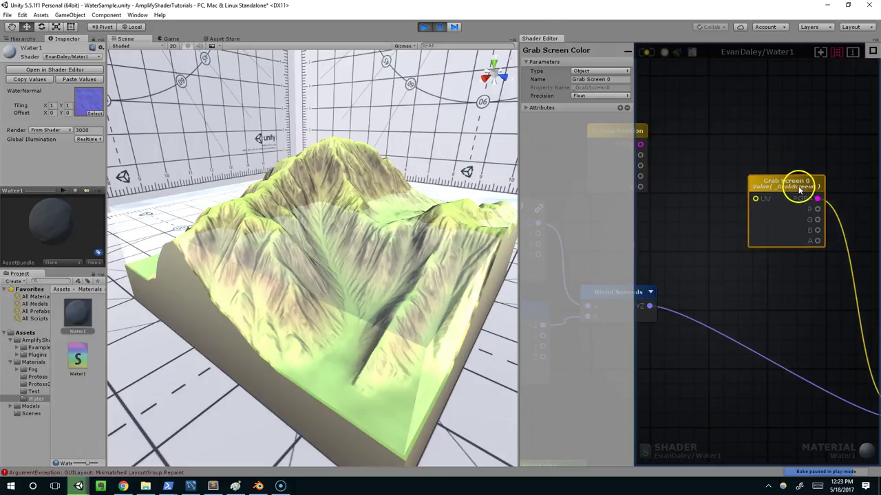
drag(800, 191, 823, 188)
middle_drag(666, 148, 722, 149)
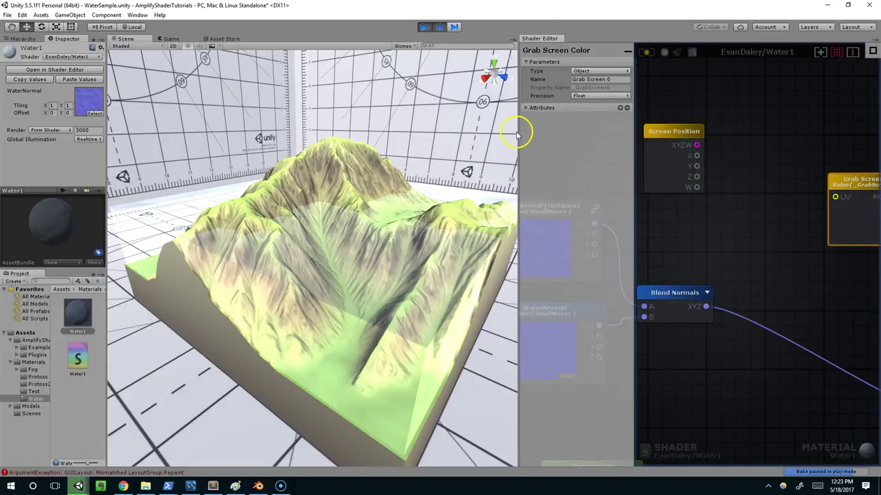
drag(517, 136, 522, 136)
click(626, 50)
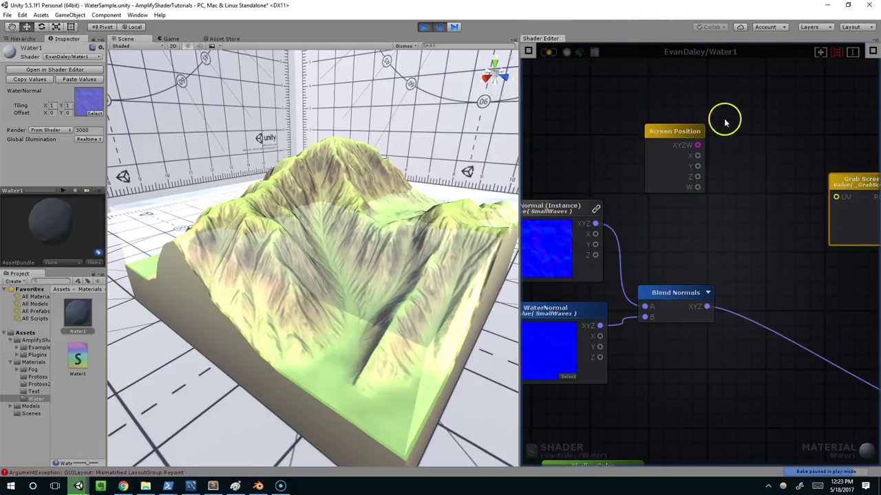
middle_drag(724, 118, 652, 141)
drag(785, 187, 808, 190)
Add an Append node and place it between the Screen Position and Grab Screen 0 nodes.
right_click(711, 184)
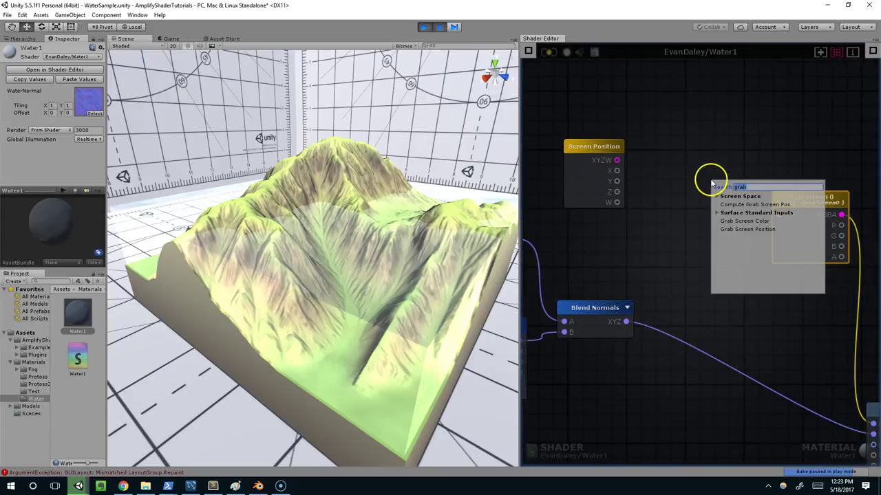
text(a)
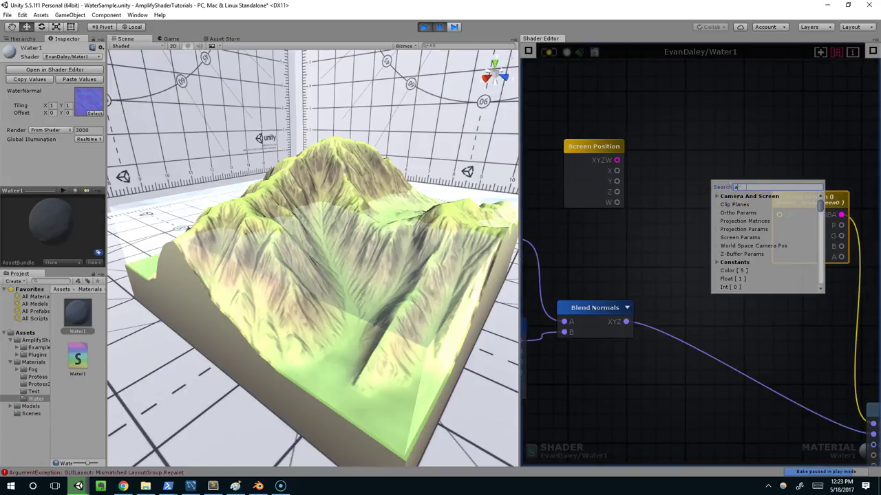
text(pp)
click(737, 230)
drag(750, 200, 696, 175)
drag(606, 148, 567, 143)
drag(647, 158, 655, 161)
Set the Append node's output type to Vector2 and connect Screen Position's X and Y to its inputs [0] and [1].
click(676, 159)
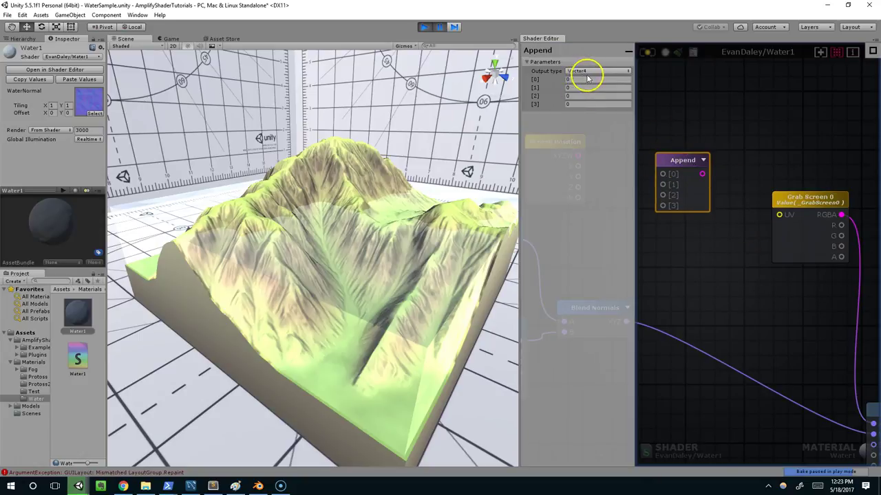
click(589, 71)
click(613, 75)
middle_drag(693, 139, 761, 166)
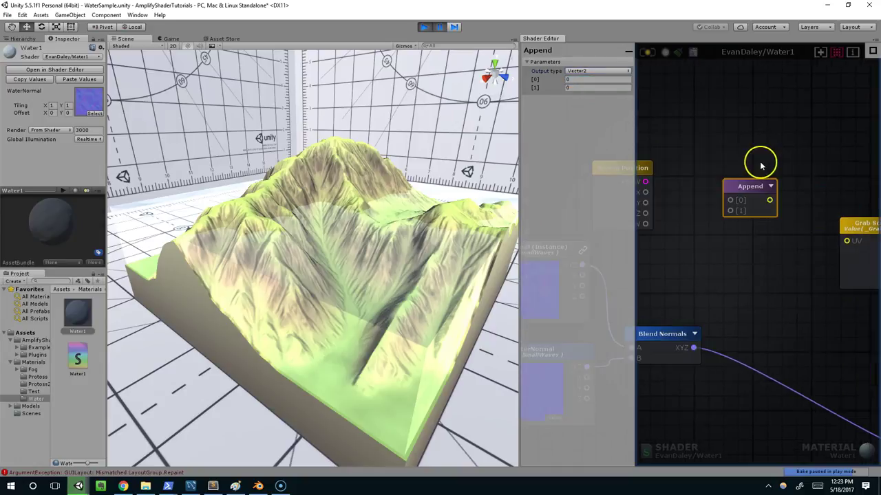
drag(662, 196, 735, 168)
click(767, 183)
Add a Divide node after the Append node and connect Append's output to Divide's A input.
right_click(738, 244)
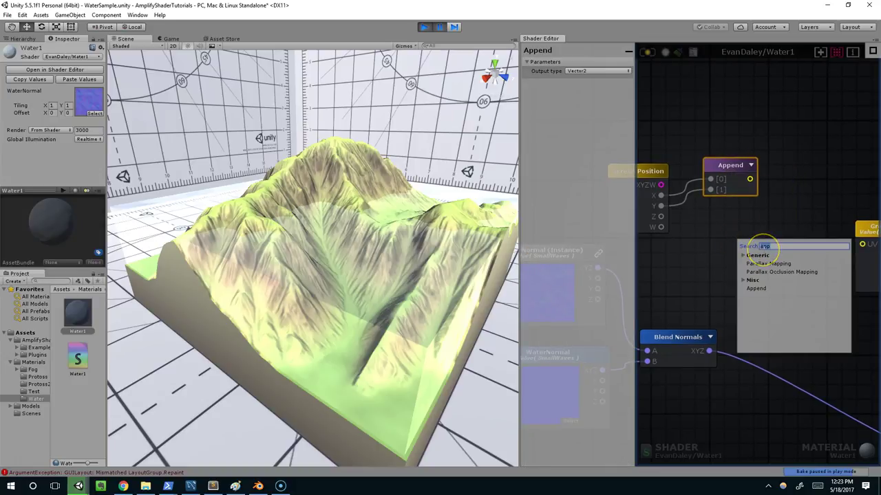
text(di)
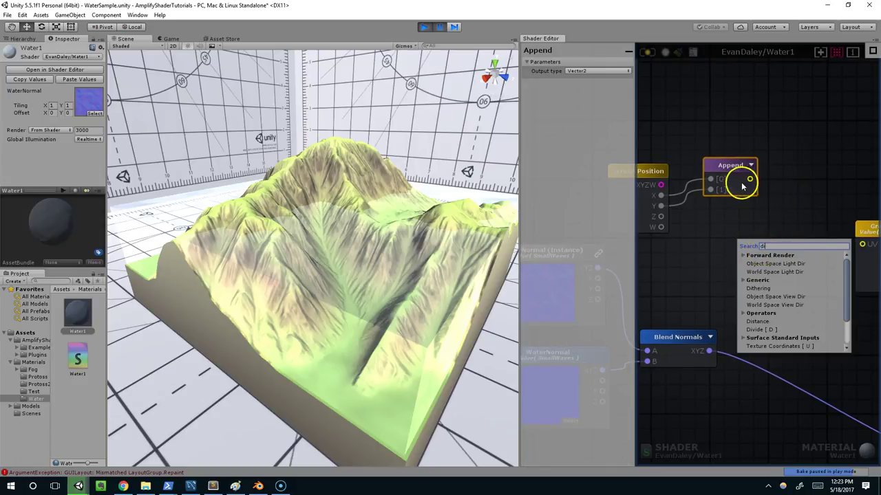
drag(751, 180, 756, 185)
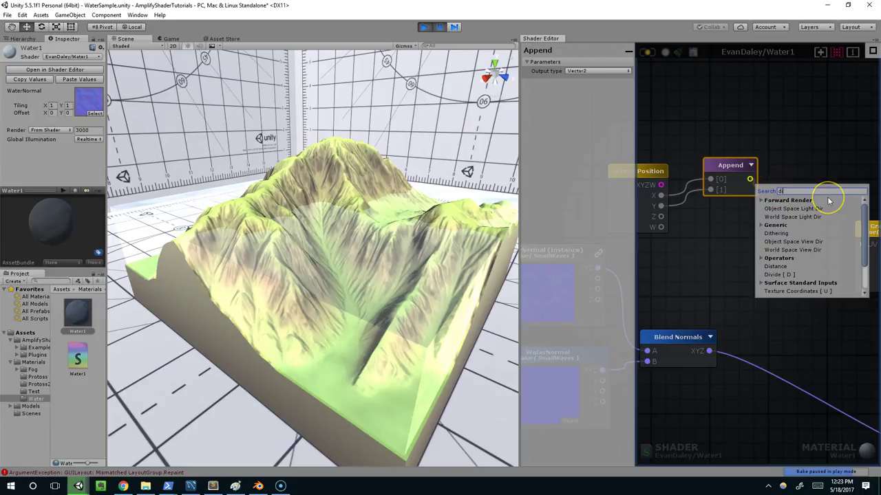
text(ivi)
click(799, 205)
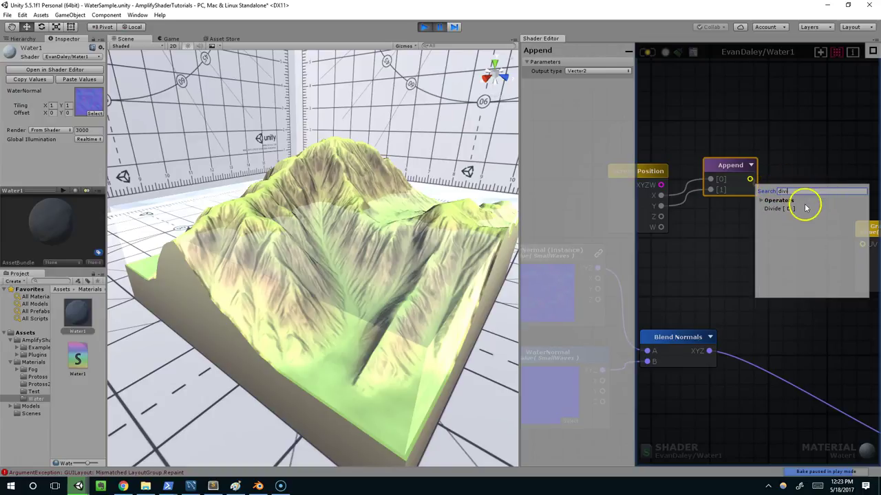
drag(737, 177, 762, 205)
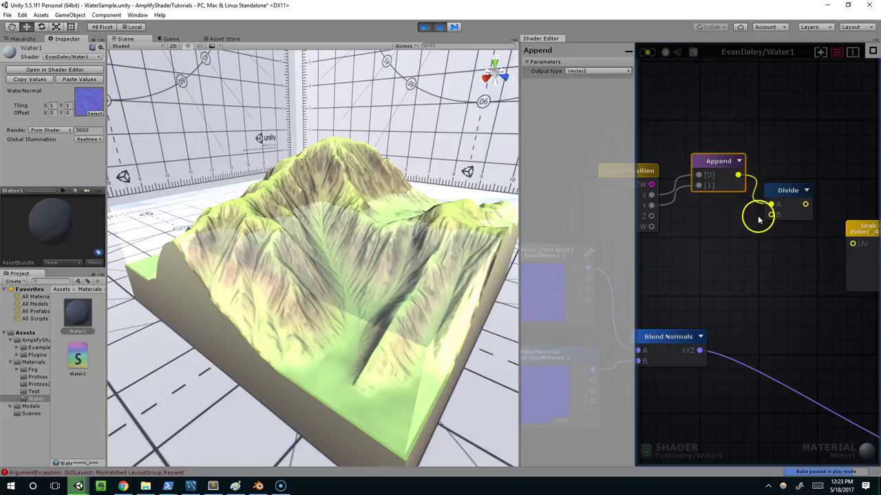
middle_drag(759, 220, 754, 211)
Add a Float node below the Append node, set its type to Property and name it Distortion.
click(710, 253)
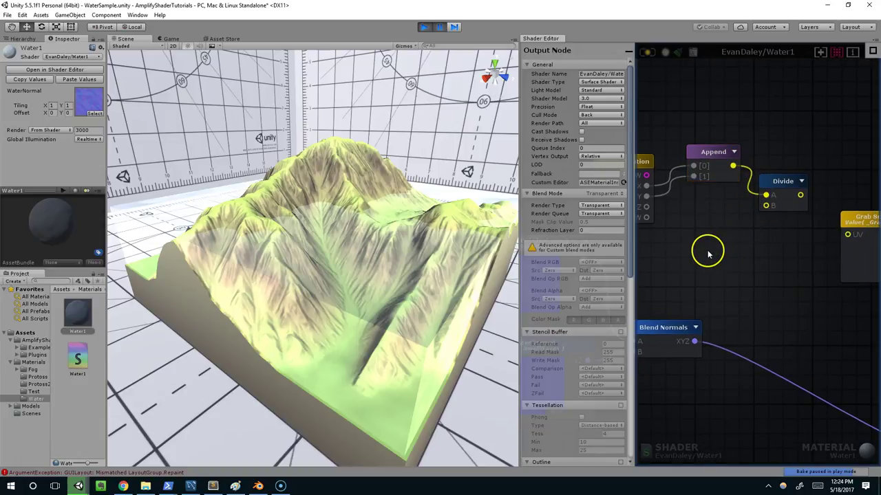
middle_drag(708, 253, 720, 253)
key(1)
click(717, 263)
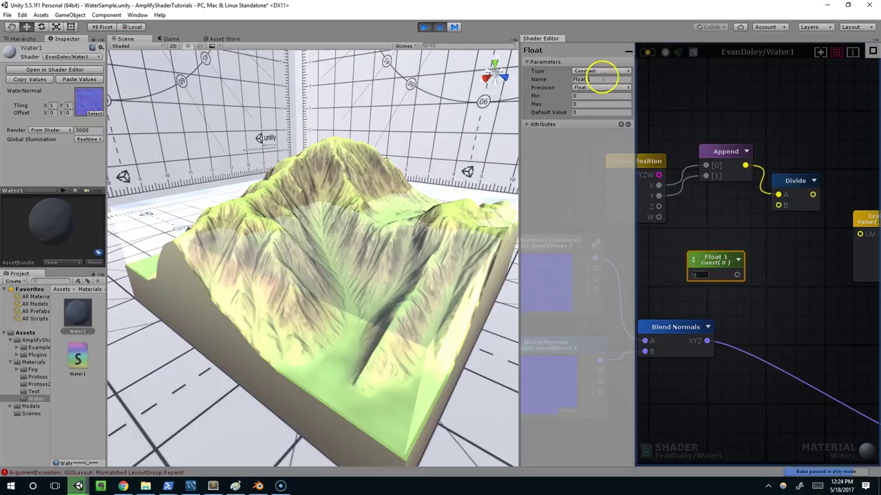
click(600, 71)
click(600, 92)
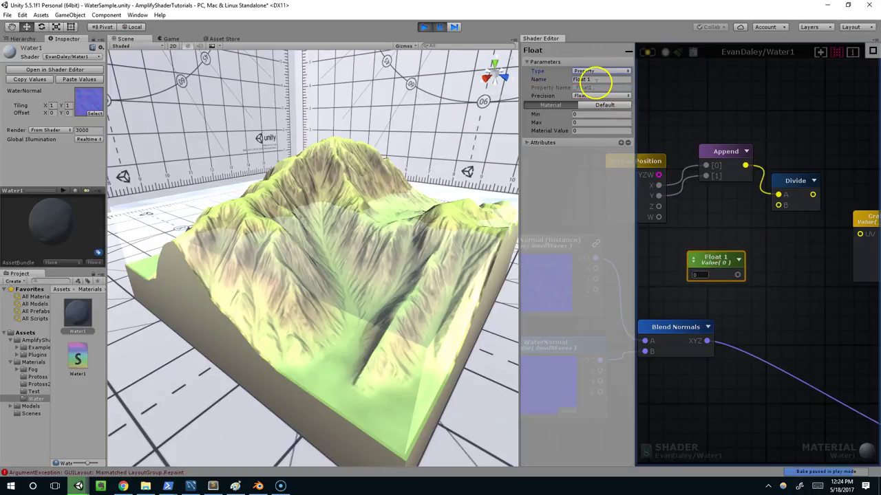
click(596, 79)
text(Distortion)
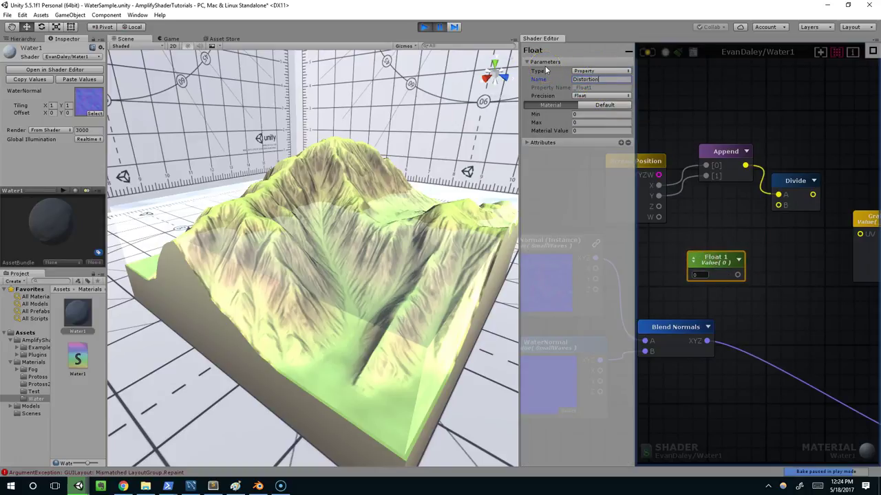
Add a Multiply node beside the Distortion and Blend Normals nodes.
middle_drag(751, 226, 761, 252)
scroll(755, 258, down, 2)
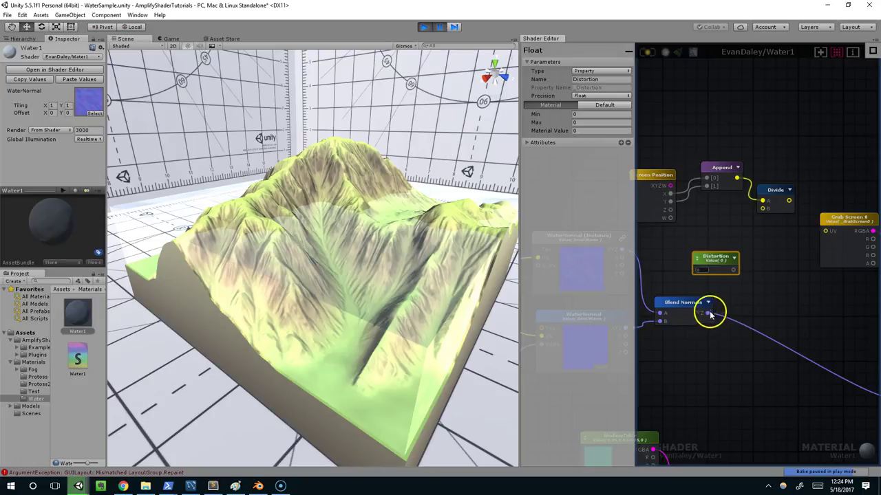
drag(708, 315, 756, 283)
key(BackSpace)
text(mult)
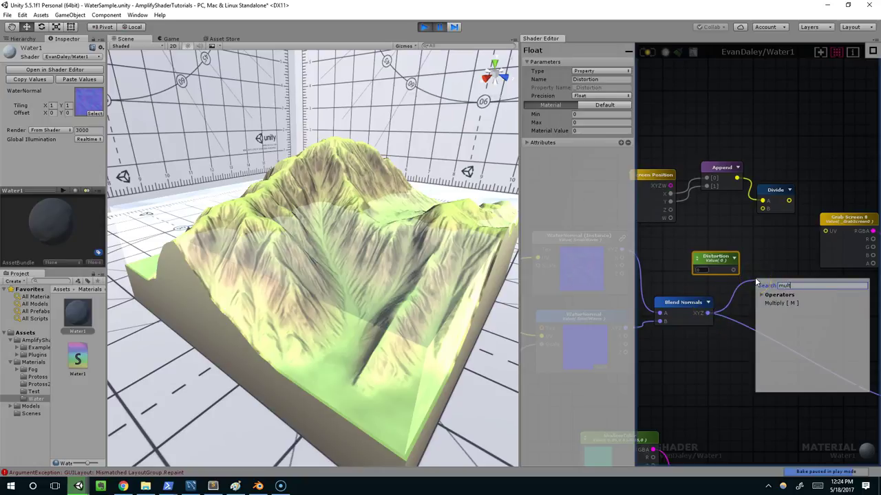
click(783, 303)
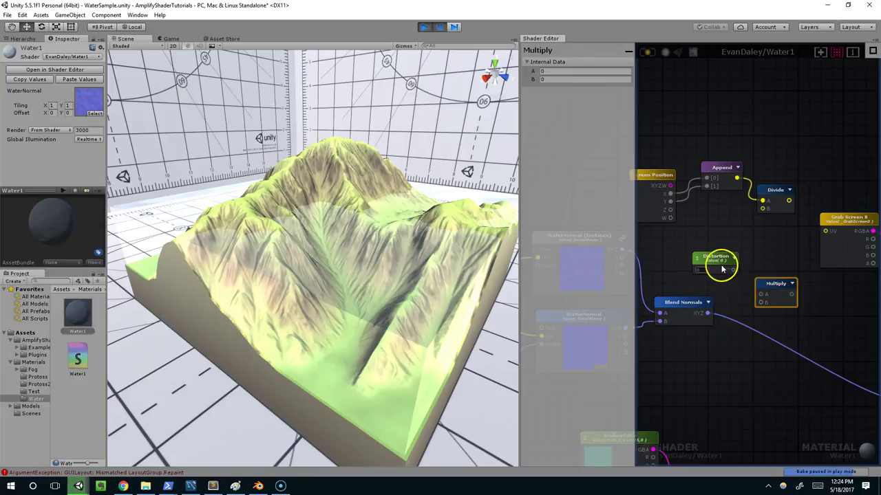
Connect Distortion to the Multiply node's A input and the Blend Normals output to its B input.
drag(721, 269, 703, 263)
drag(751, 294, 753, 296)
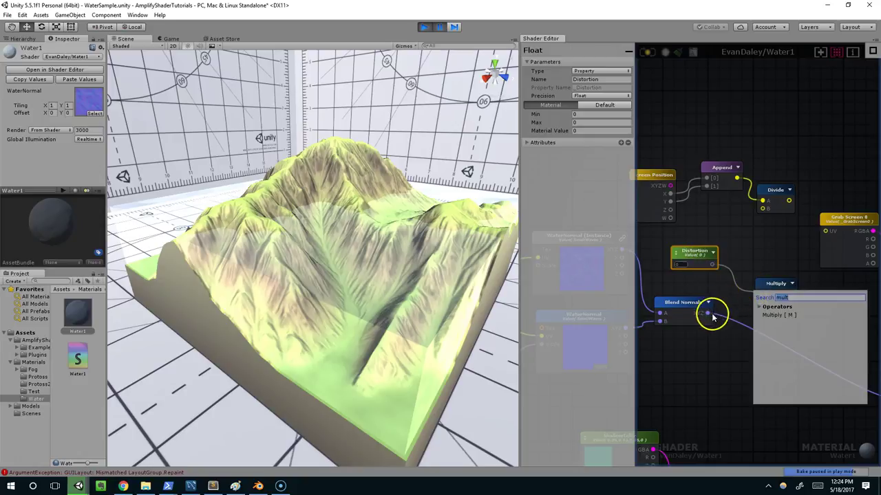
click(755, 278)
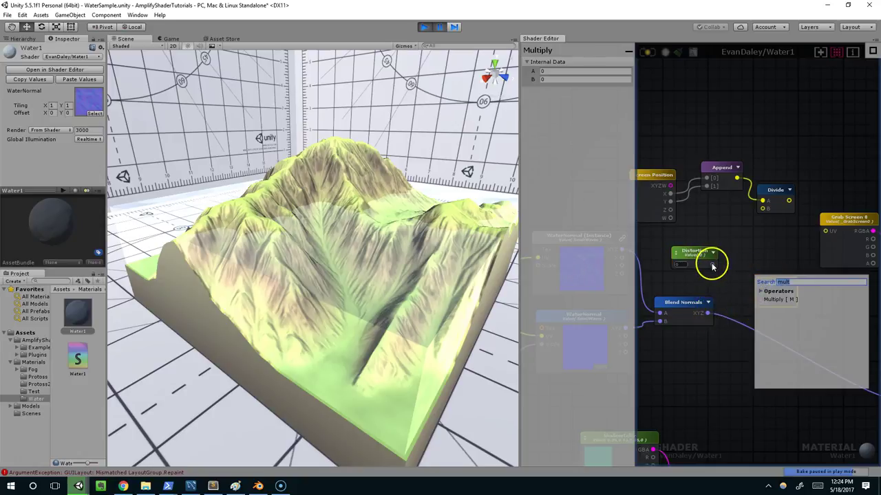
key(Return)
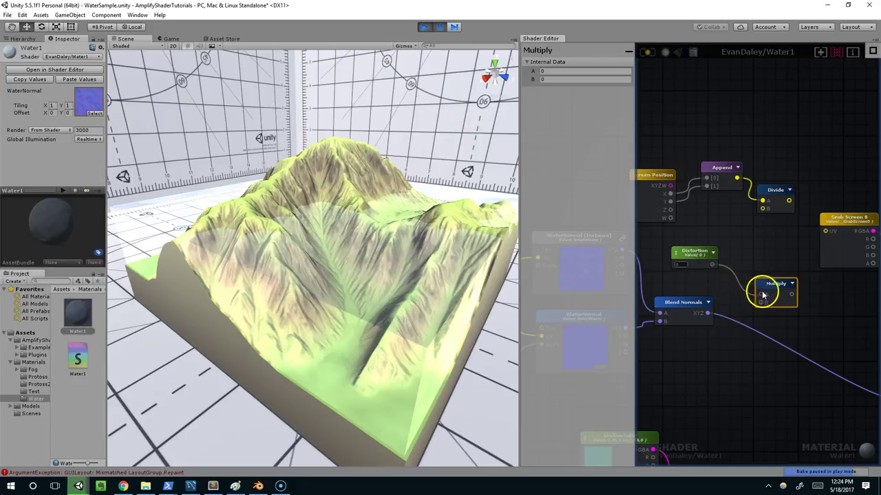
drag(708, 313, 770, 272)
Move Grab Screen 0 farther out and place a new Add node between it and the Divide and Multiply nodes.
drag(833, 219, 867, 220)
middle_drag(871, 194, 828, 192)
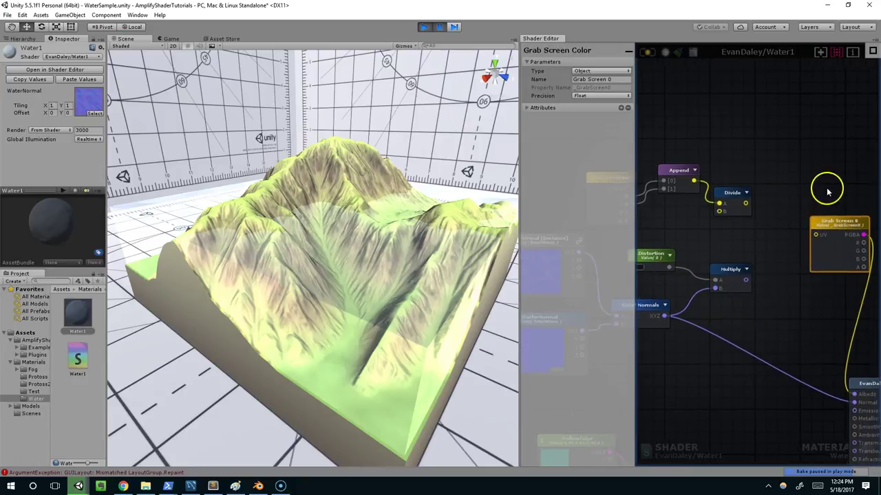
right_click(805, 196)
text(add)
key(Return)
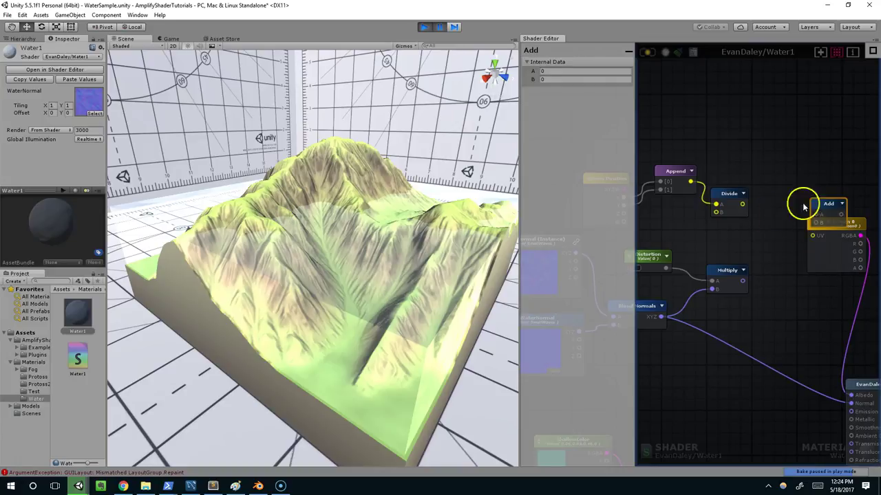
drag(828, 203, 766, 227)
Connect Divide and Multiply to the Add node's A and B inputs, and Add's output to Grab Screen 0's UV.
drag(742, 289, 764, 236)
middle_drag(789, 230, 750, 248)
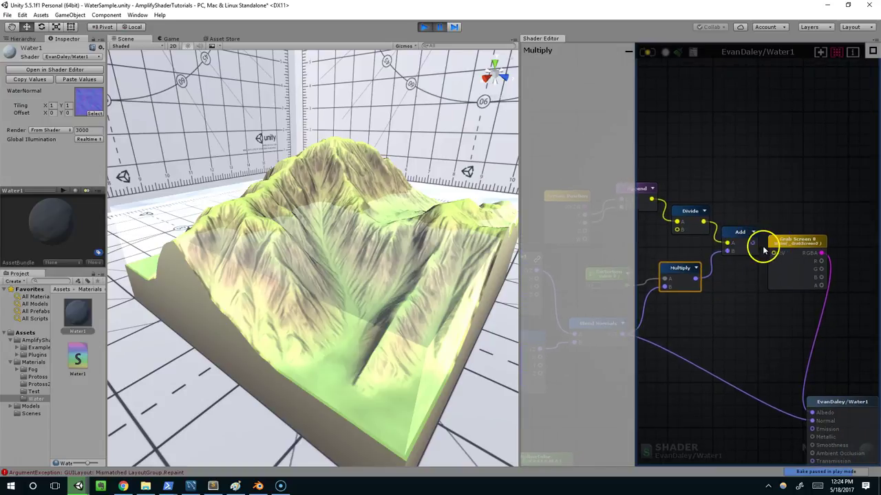
drag(775, 254, 775, 254)
drag(780, 242, 788, 250)
middle_drag(789, 250, 820, 228)
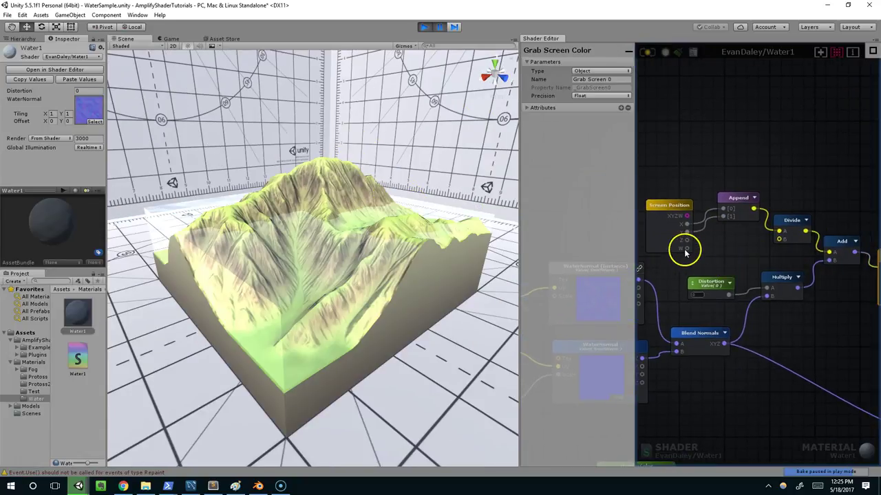
Connect Screen Position's W output to the Divide node's B input.
drag(685, 250, 780, 239)
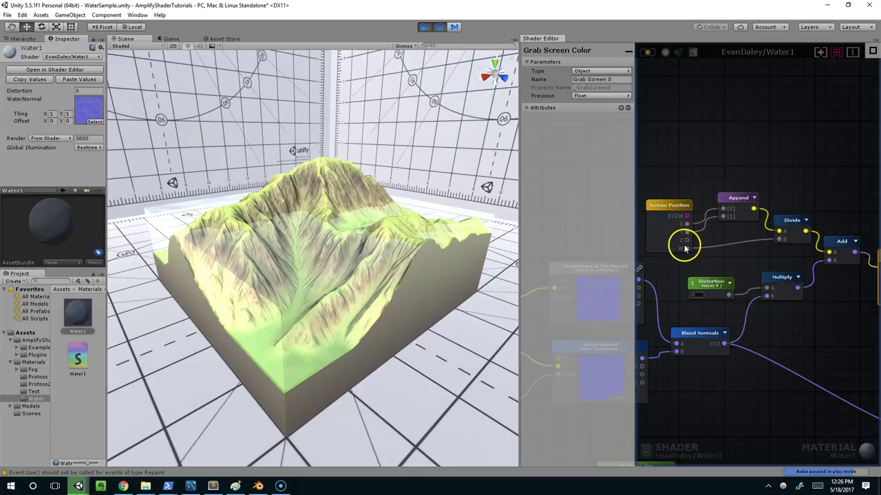
mouse_move(786, 239)
middle_down()
mouse_move(761, 241)
mouse_move(786, 236)
middle_up()
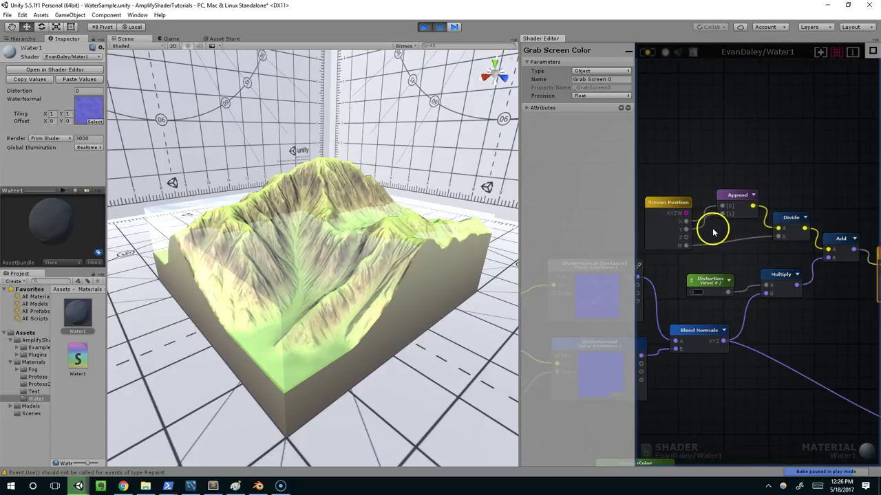
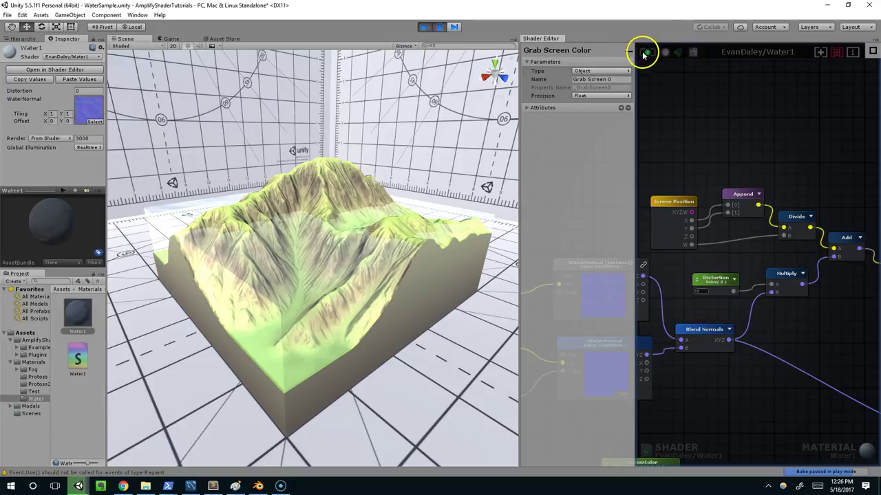
Try a Distortion value of 0.15 on the Water1 material and inspect the water over the terrain.
scroll(401, 165, up, 5)
middle_drag(401, 165, 380, 192)
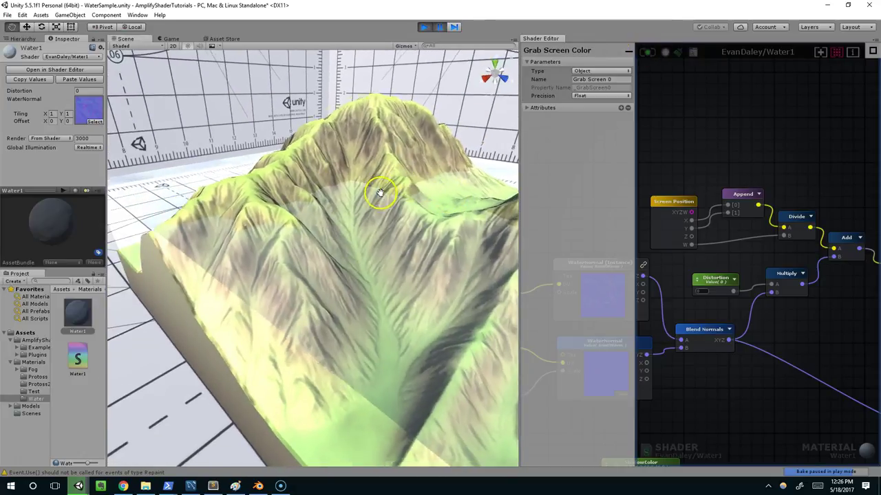
scroll(381, 193, down, 6)
drag(30, 90, 33, 90)
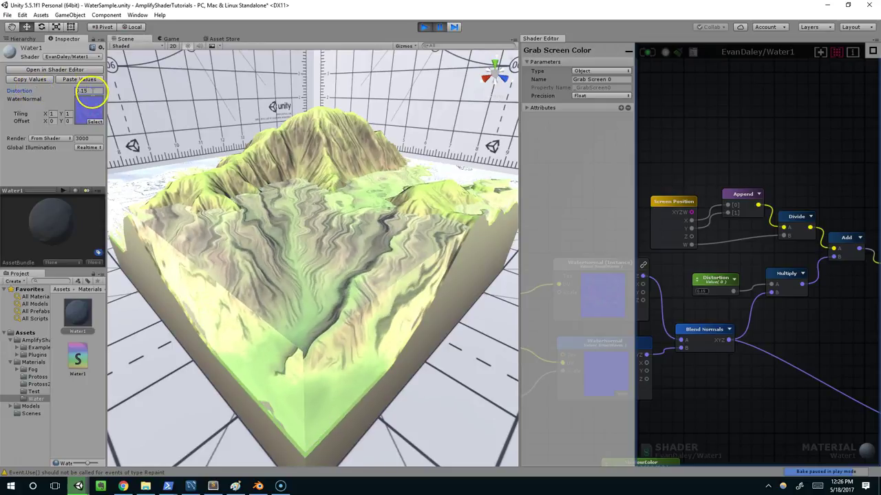
scroll(337, 137, up, 5)
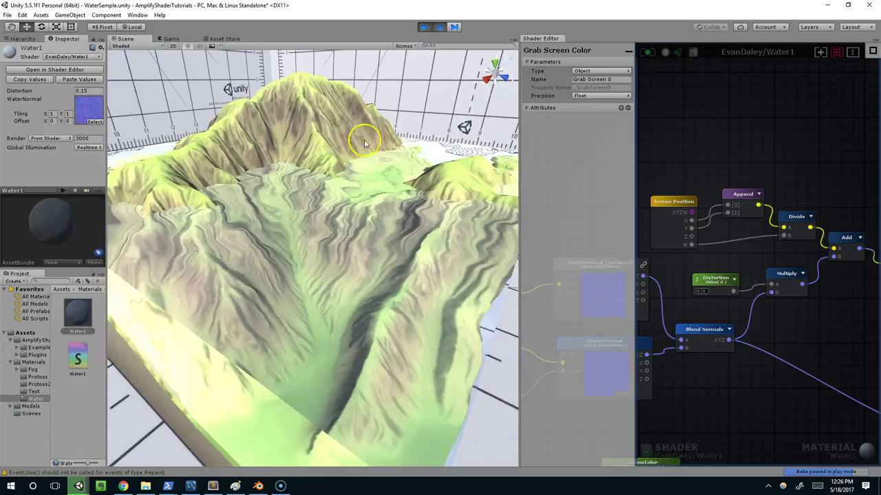
Set the Water1 material's Distortion to 0.1 and inspect the refraction from several angles.
click(95, 82)
scroll(338, 94, down, 5)
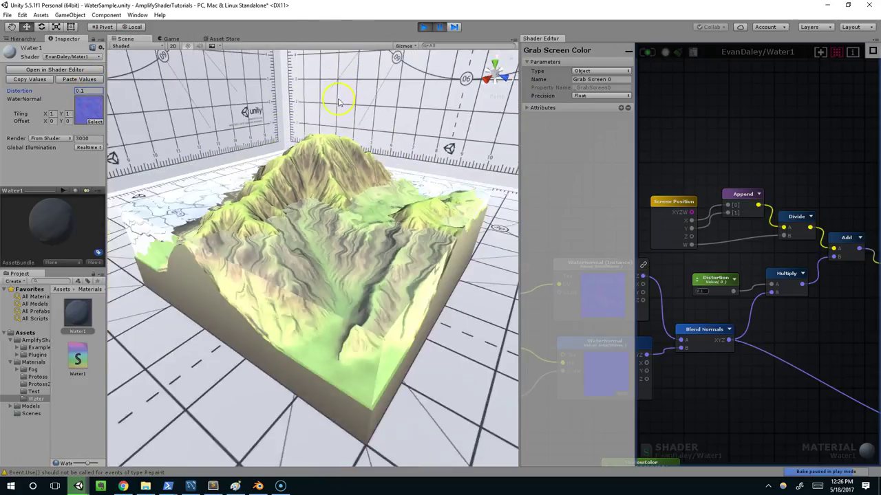
alt+drag(338, 94, 311, 123)
scroll(362, 148, up, 4)
alt+drag(364, 154, 440, 169)
scroll(747, 241, down, 4)
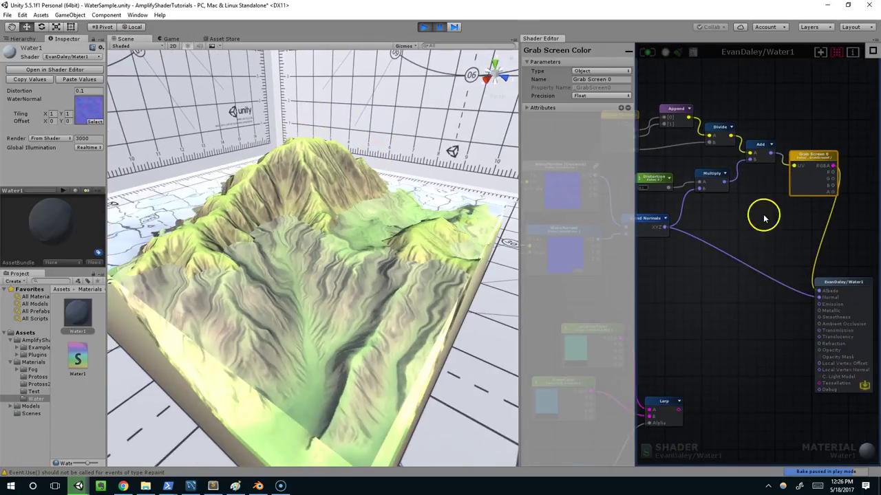
Move the normal-map and refraction nodes away from the Water1 output node to open space between them.
scroll(763, 219, down, 8)
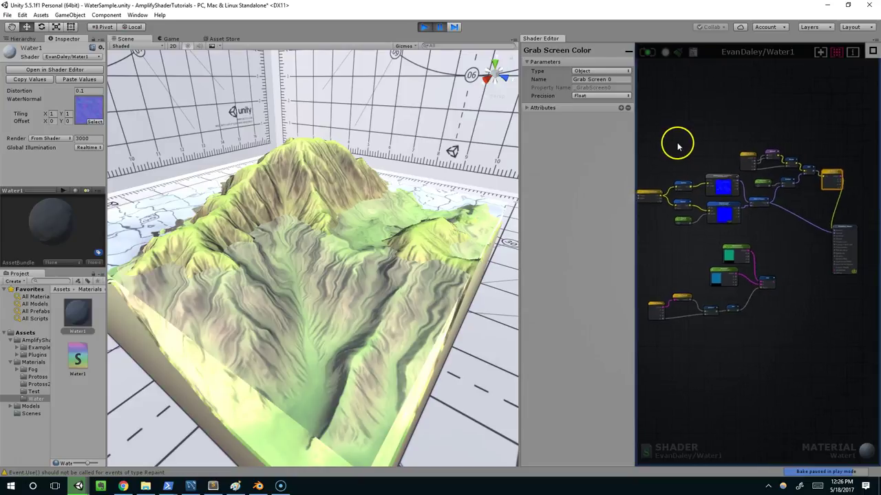
scroll(695, 144, up, 2)
drag(685, 141, 870, 227)
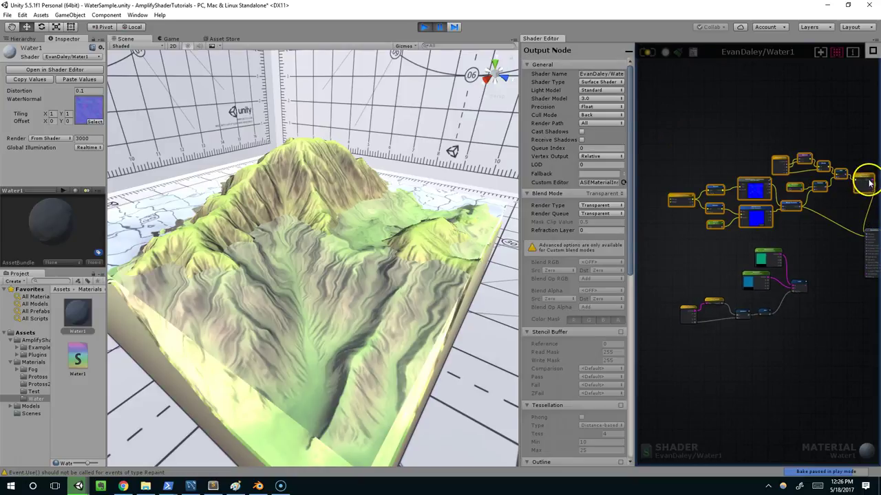
click(841, 181)
drag(666, 143, 876, 222)
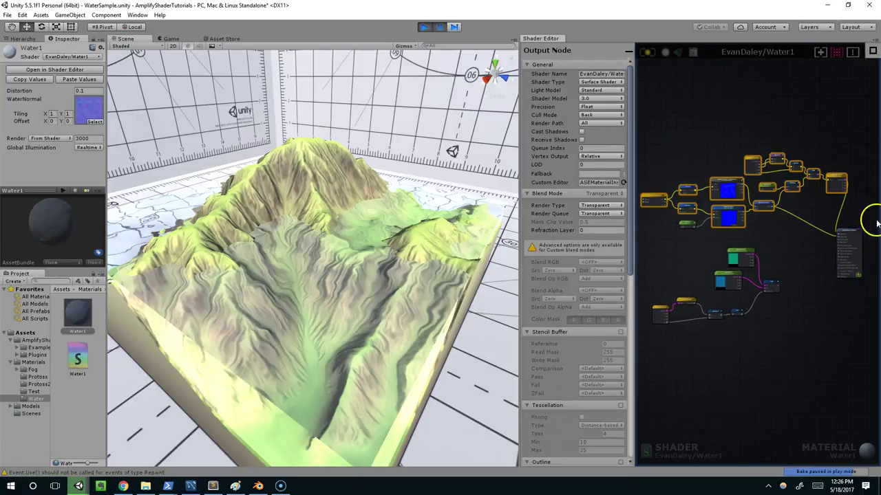
drag(649, 142, 865, 235)
drag(840, 179, 782, 180)
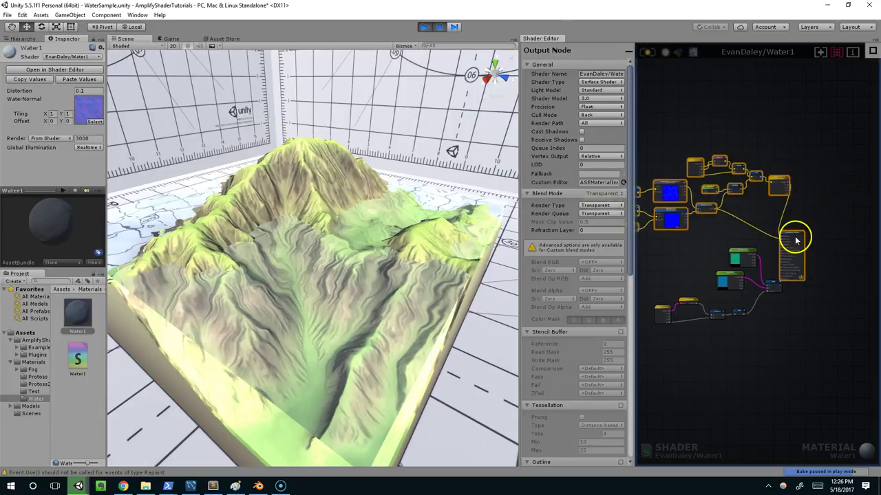
drag(794, 237, 853, 236)
click(788, 214)
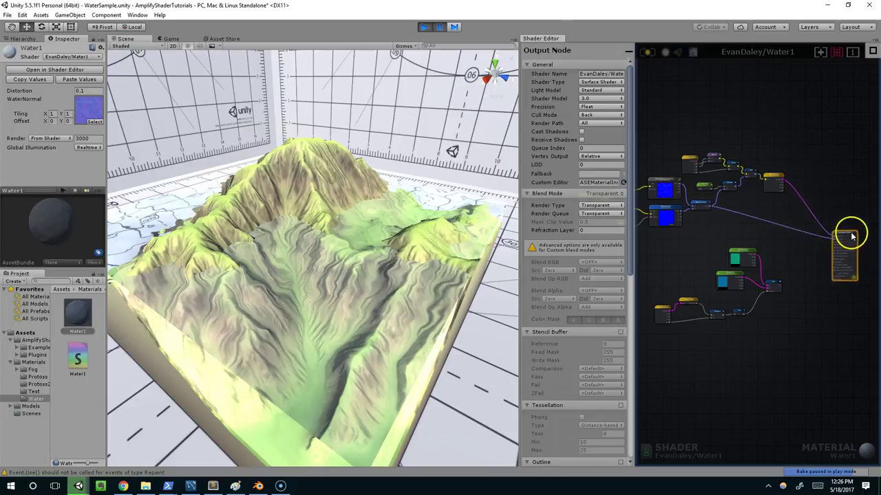
Add a second Lerp node in the space between the Grab Screen 0 node, the color Lerp and the output node.
scroll(788, 214, up, 5)
right_click(776, 241)
click(789, 235)
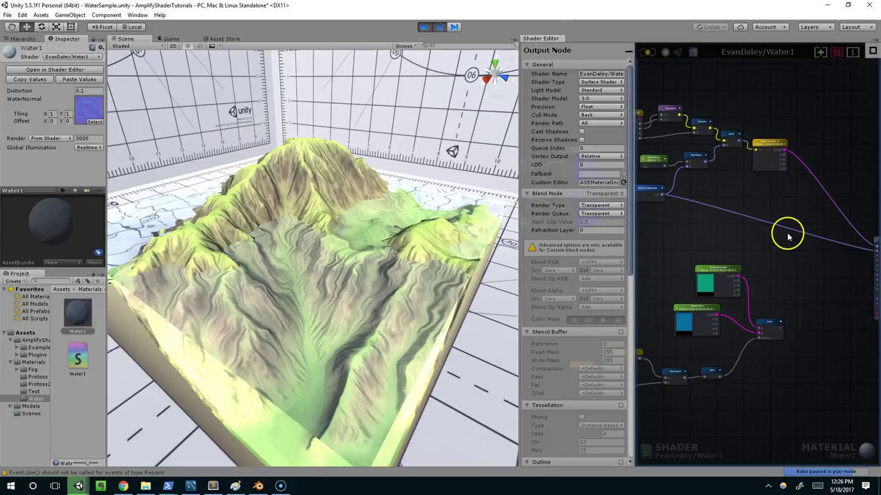
click(787, 241)
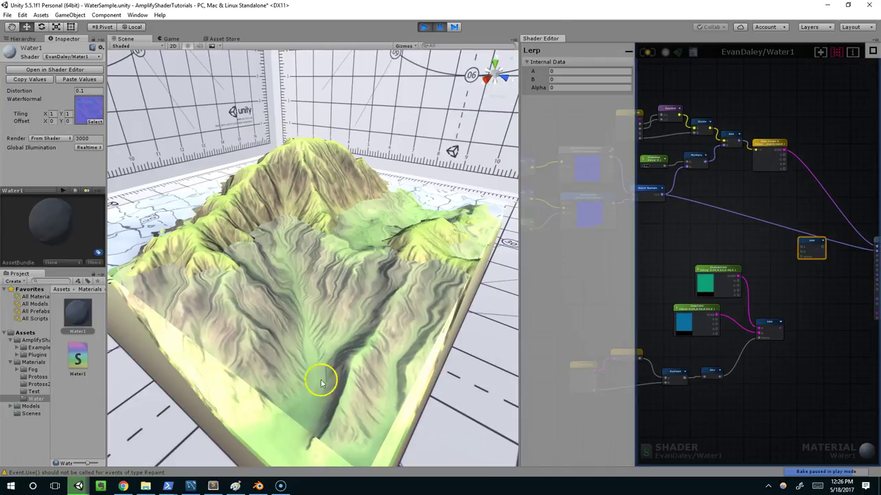
scroll(764, 275, up, 3)
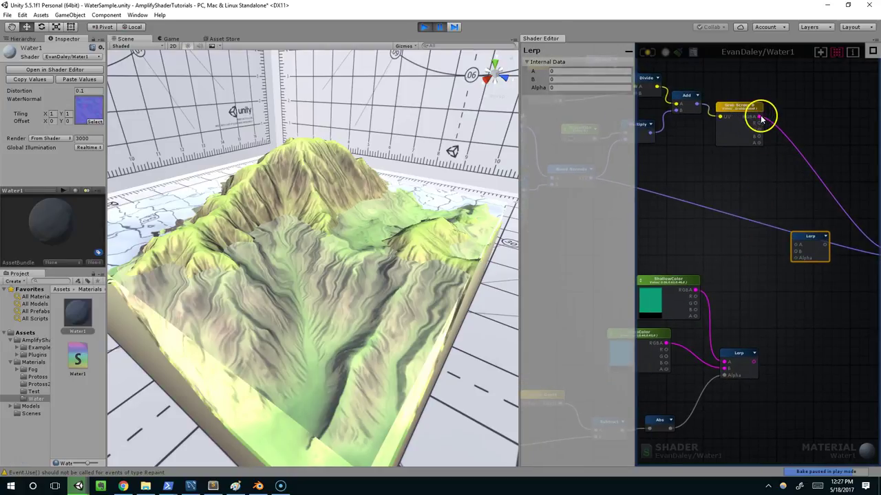
Connect Grab Screen 0's RGBA output to the second Lerp's A input and the color Lerp's output to its B input.
drag(761, 119, 796, 244)
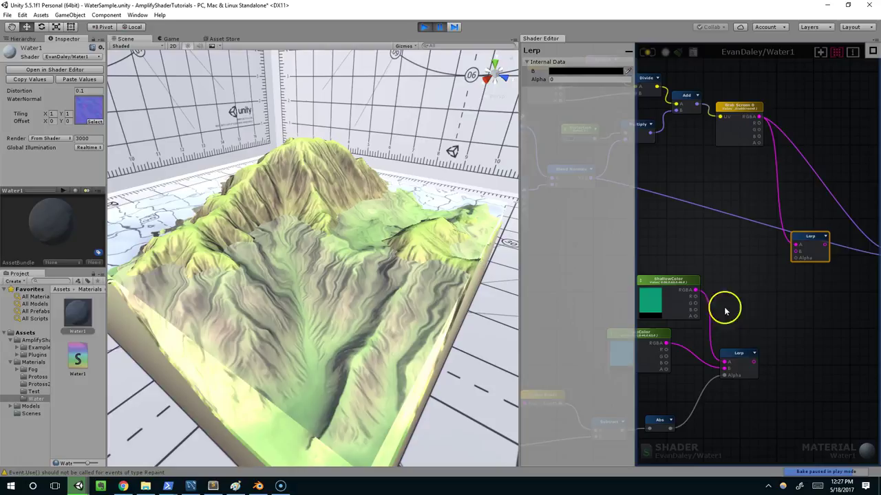
drag(754, 365, 797, 245)
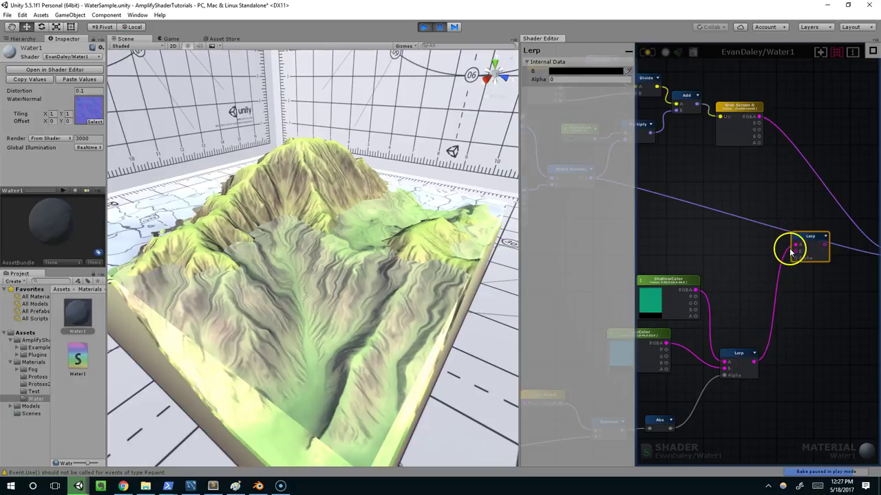
click(757, 129)
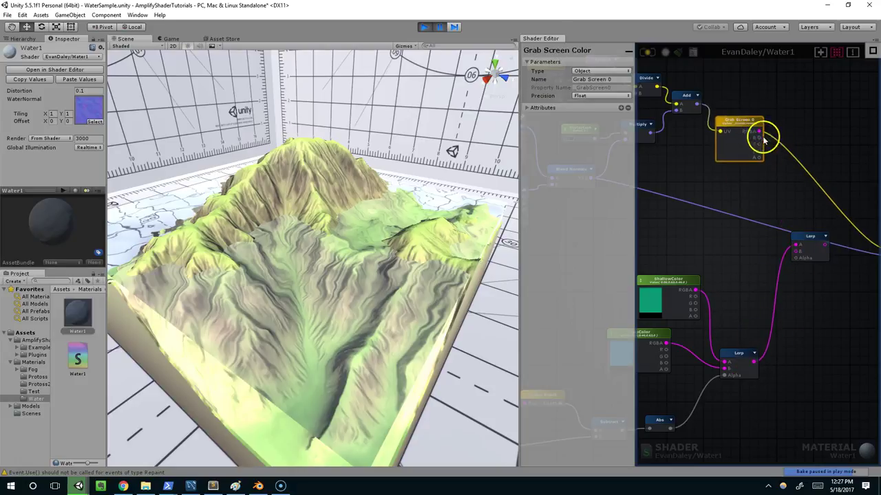
drag(762, 139, 796, 250)
drag(758, 367, 804, 246)
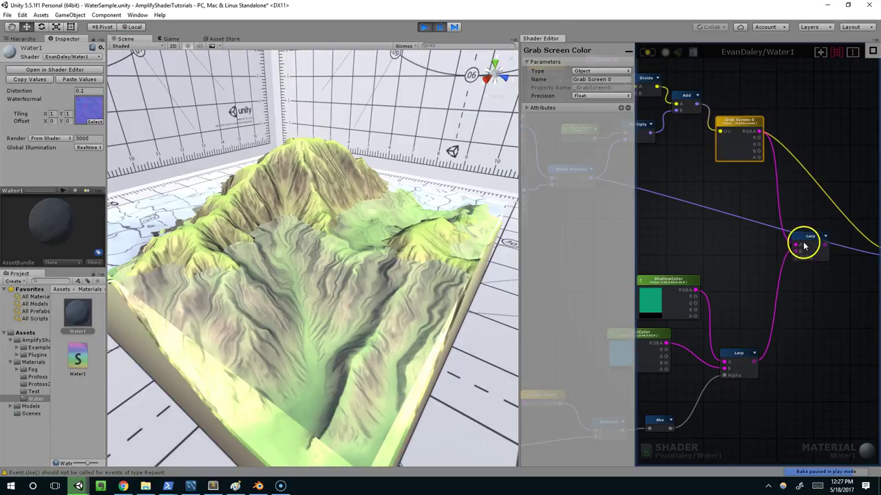
Set the second Lerp's Alpha to 0.5 and compile the shader.
click(808, 241)
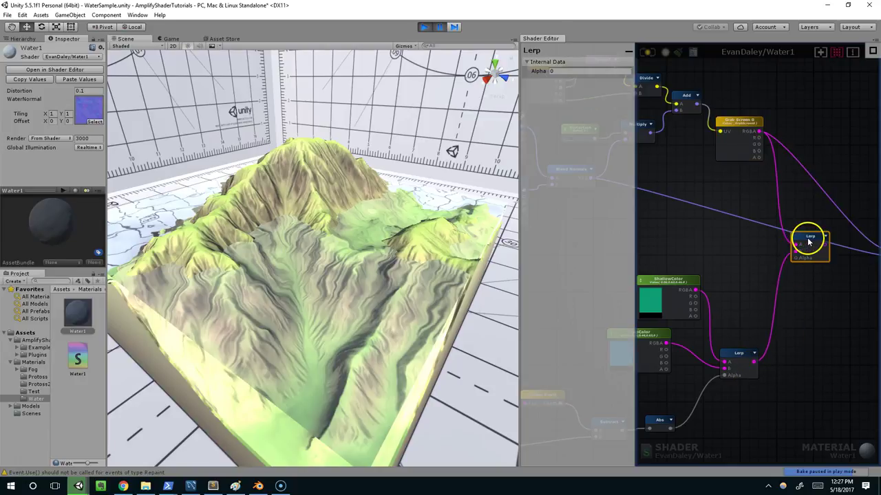
click(556, 72)
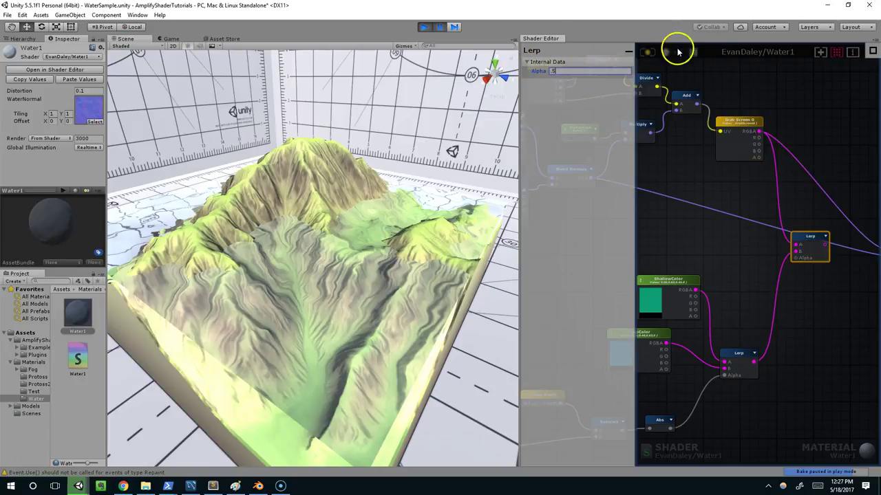
click(644, 55)
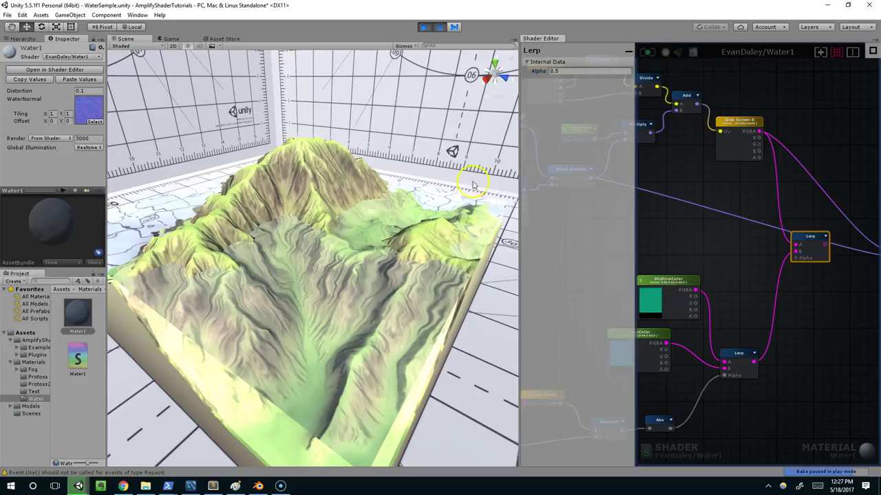
Connect the second Lerp's output to the Albedo input of the Water1 output node and update the shader.
scroll(406, 192, up, 4)
scroll(803, 252, down, 1)
middle_drag(802, 252, 703, 242)
scroll(705, 241, up, 2)
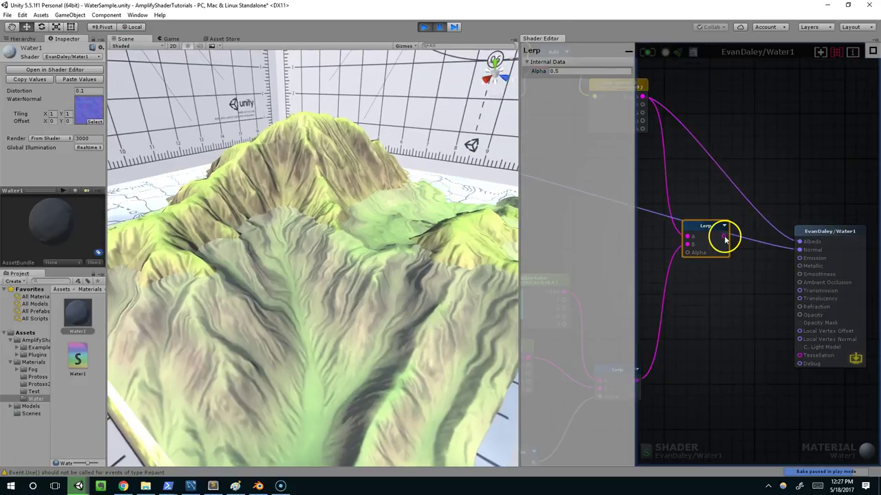
drag(724, 237, 800, 243)
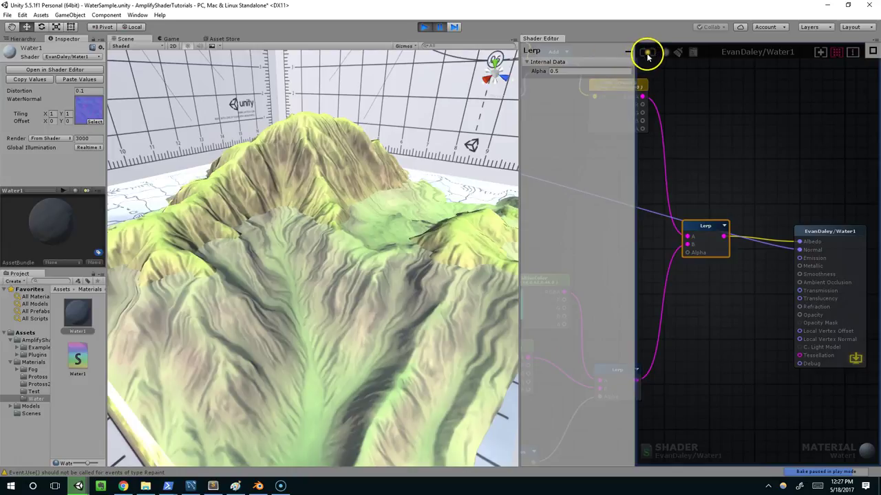
Examine how the depth colors blend with the refraction on the water from near, far and several angles.
scroll(385, 241, down, 6)
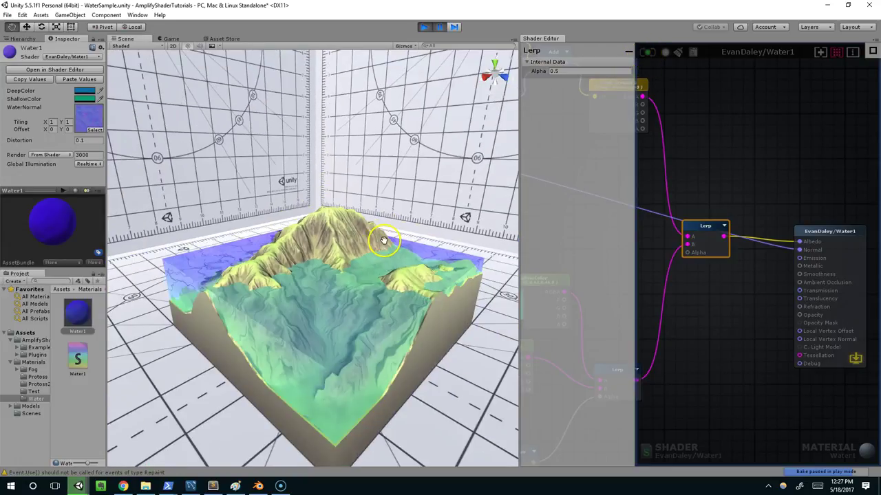
scroll(383, 239, up, 5)
alt+drag(382, 238, 383, 336)
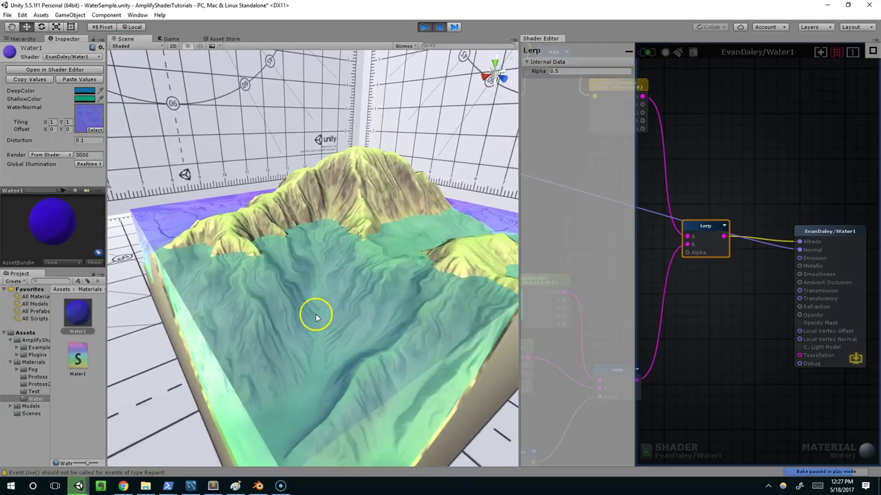
alt+drag(317, 318, 350, 321)
scroll(317, 321, down, 4)
scroll(403, 290, up, 4)
scroll(325, 326, down, 4)
scroll(331, 323, up, 4)
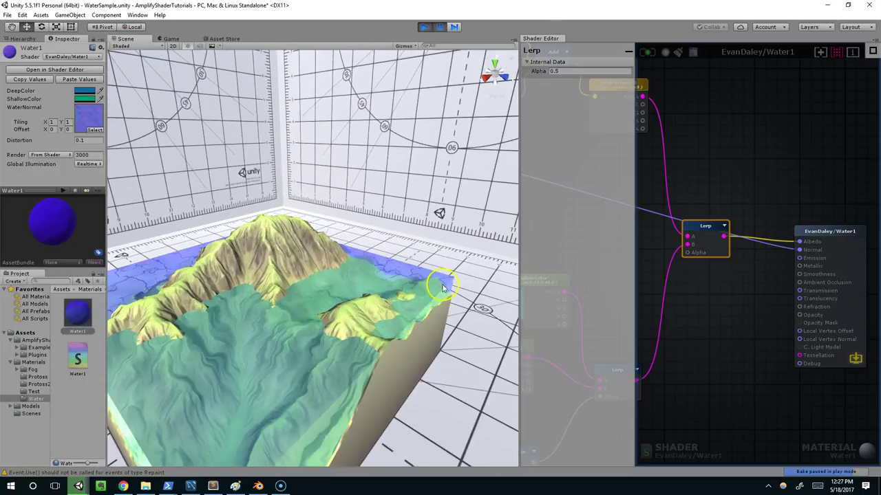
middle_drag(371, 234, 439, 297)
alt+drag(439, 297, 421, 277)
scroll(422, 295, up, 4)
scroll(421, 298, down, 3)
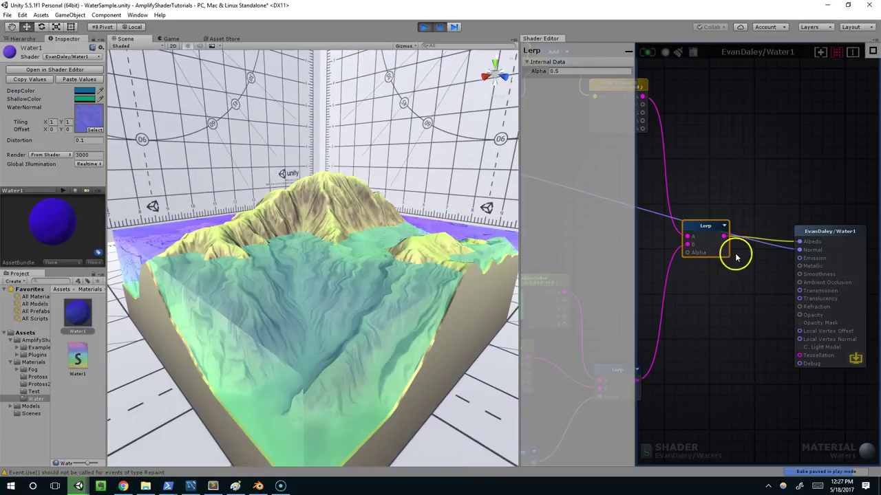
Move the second Lerp node upward, clear of the normal connection to the output node.
middle_drag(736, 256, 748, 261)
drag(719, 231, 729, 173)
middle_drag(642, 185, 699, 209)
scroll(699, 209, down, 1)
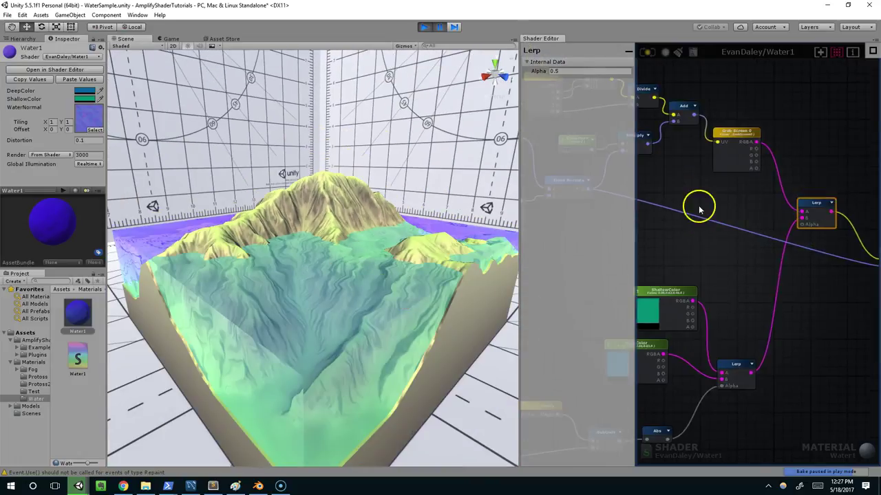
Set the Float 0 constant that drives the WaterNormal scale to 0.5 and update the shader.
scroll(702, 220, up, 2)
middle_drag(636, 209, 878, 250)
middle_drag(636, 214, 695, 218)
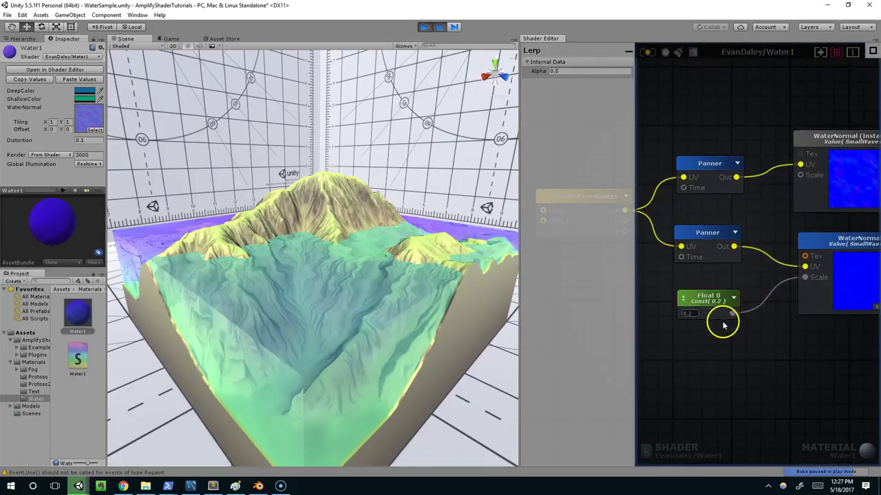
click(701, 314)
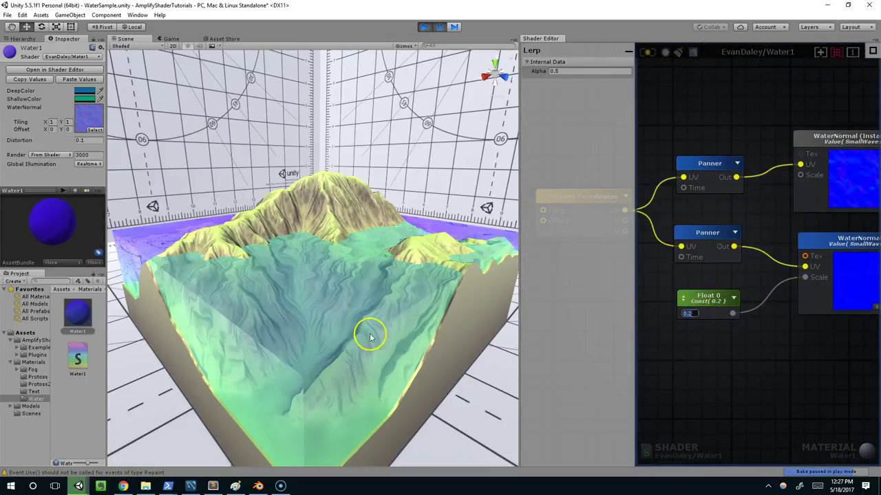
text(.5)
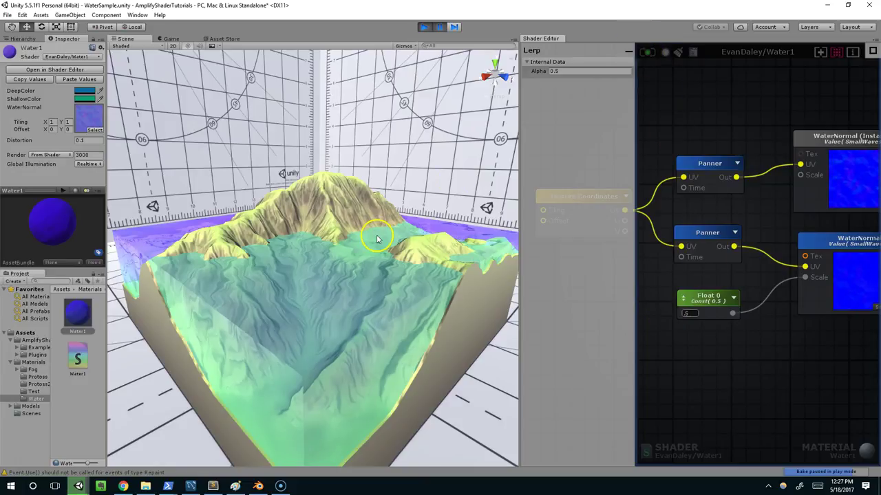
Inspect the stronger normal ripples on the water surface and review the full node graph.
right_drag(378, 239, 375, 288)
key(e)
key(w)
scroll(376, 288, down, 5)
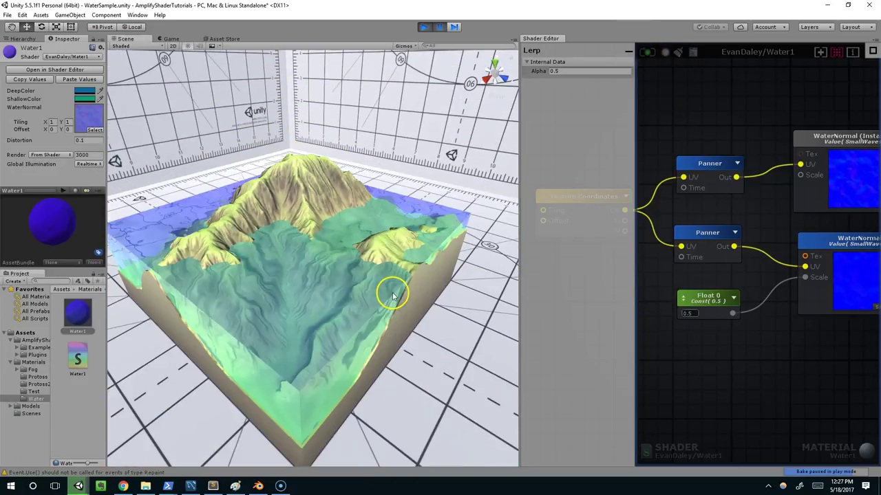
key(f)
scroll(783, 282, down, 6)
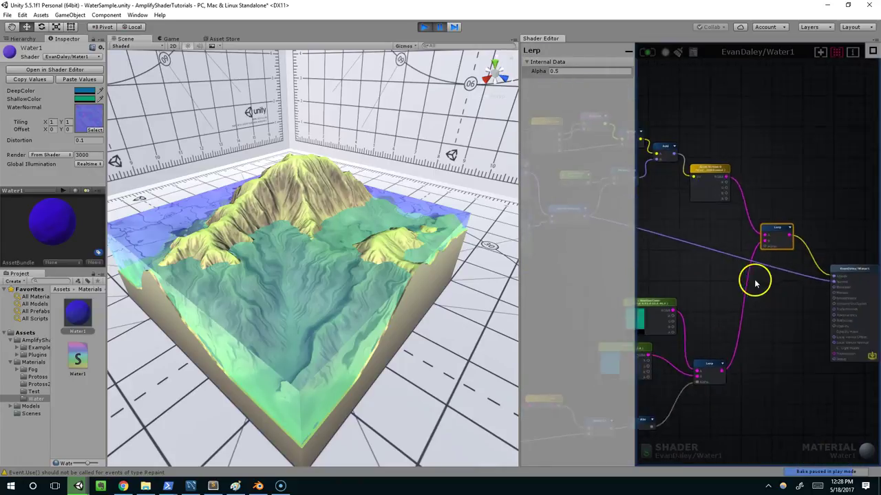
middle_drag(750, 247, 717, 256)
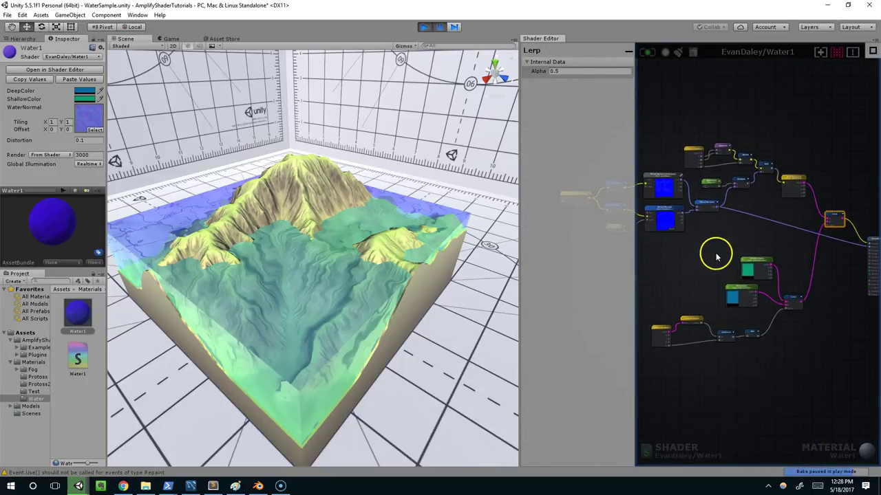
scroll(718, 255, up, 1)
right_drag(436, 219, 415, 201)
key(q)
alt+drag(414, 201, 440, 204)
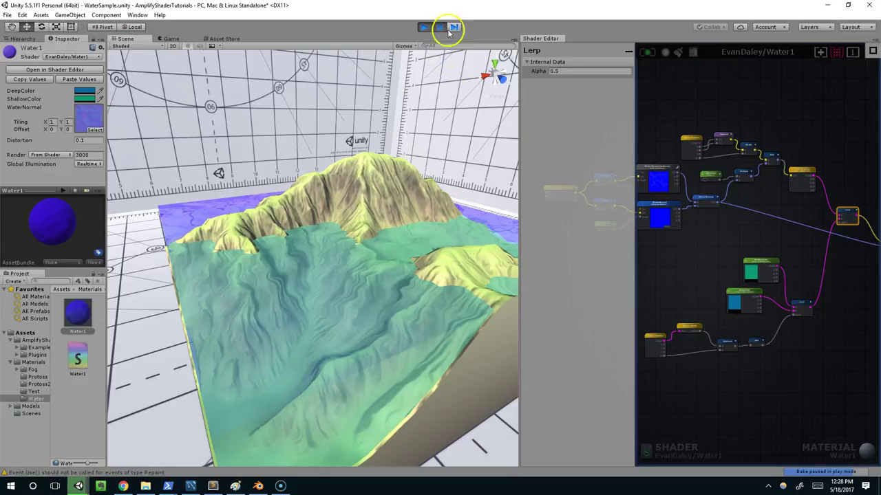
Run the scene in play mode and examine the moving water in the Scene view from several angles.
click(427, 27)
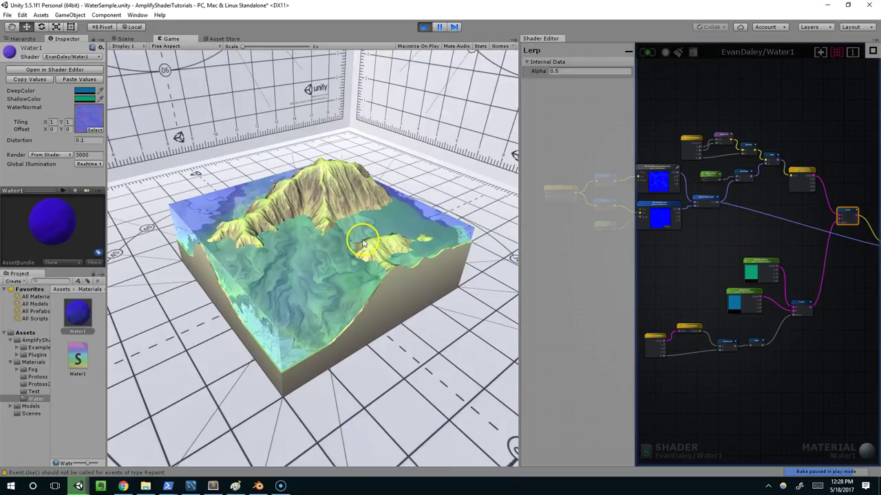
click(139, 38)
alt+drag(319, 234, 406, 231)
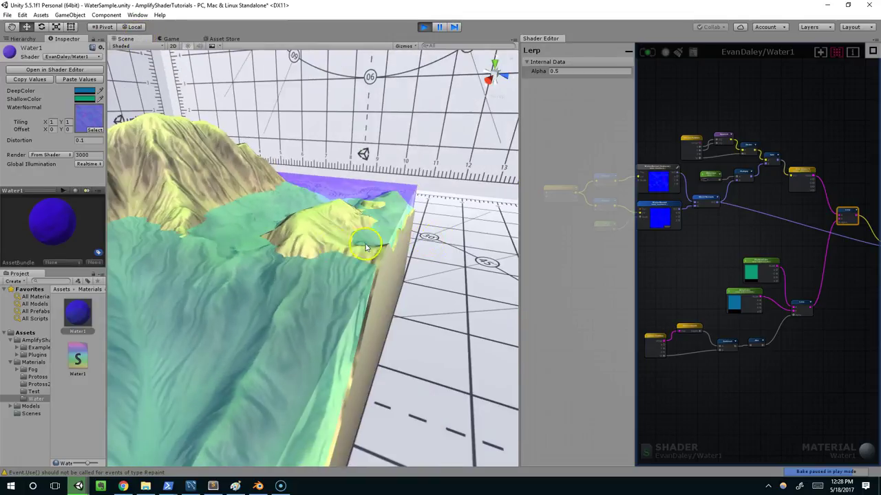
middle_drag(282, 213, 346, 247)
scroll(347, 240, up, 5)
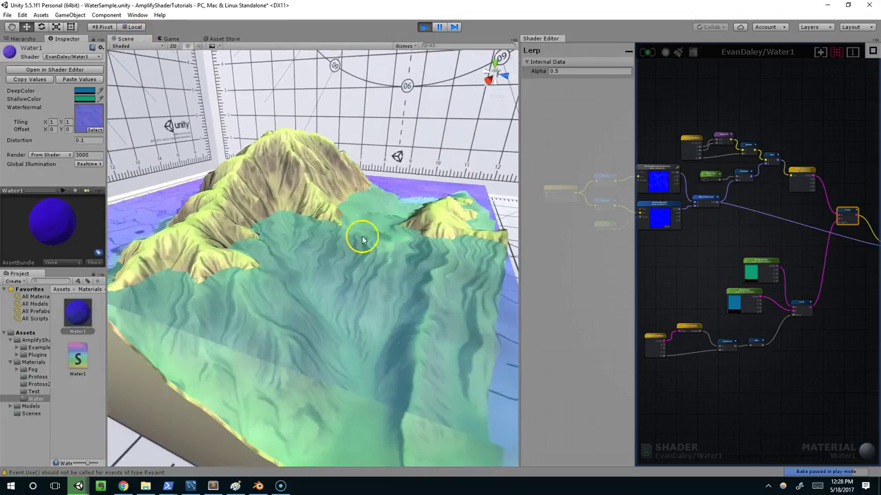
alt+drag(362, 240, 380, 227)
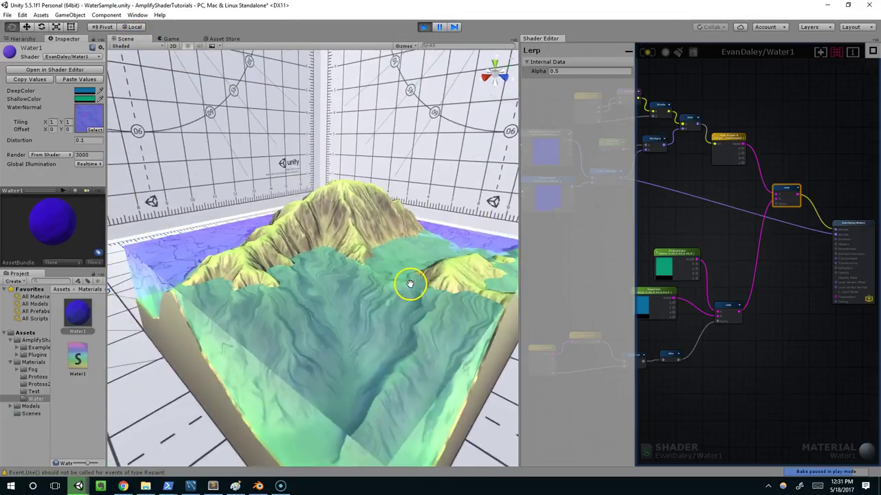
Examine the second Lerp's settings and incoming connections against the look of the water over the terrain.
alt+drag(409, 281, 365, 291)
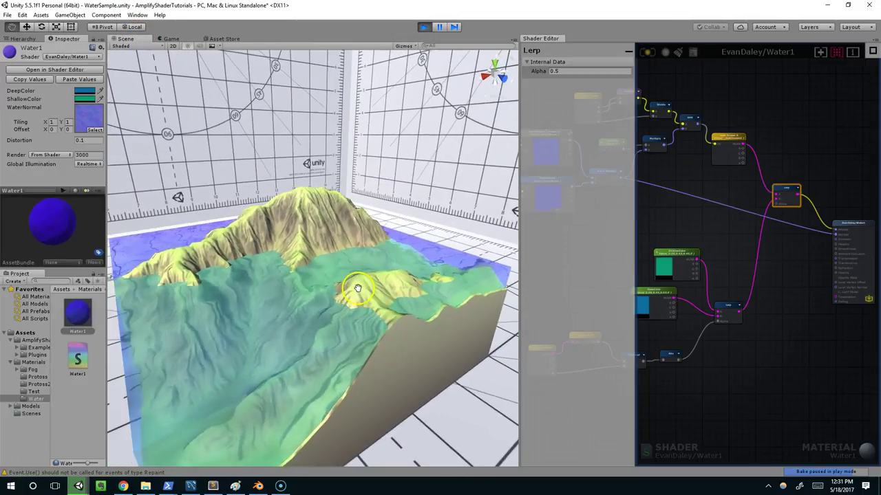
middle_drag(761, 239, 783, 230)
click(802, 175)
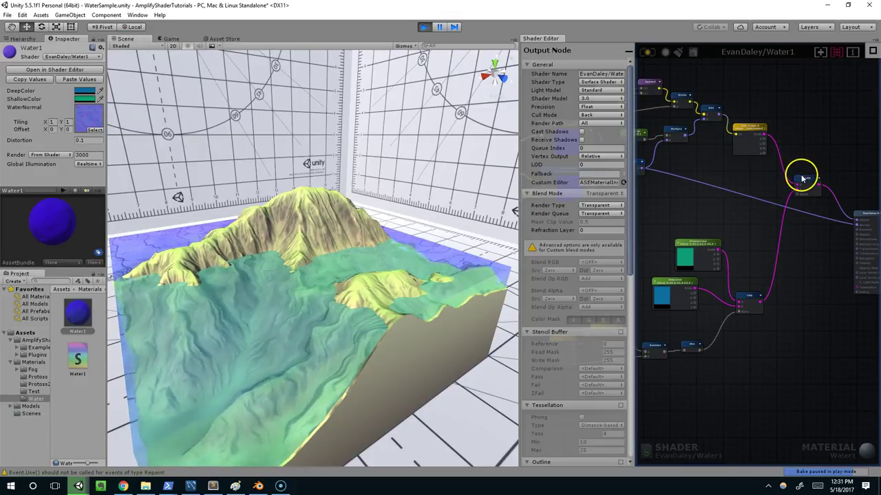
click(805, 181)
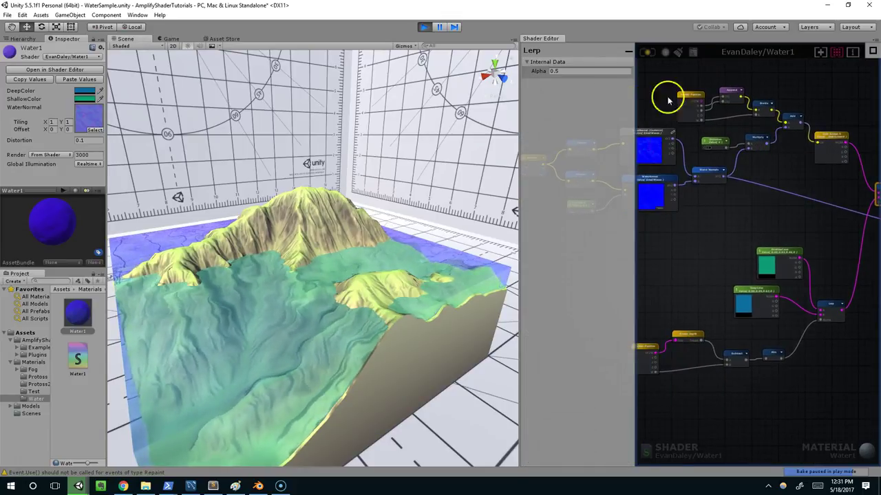
middle_drag(756, 160, 776, 112)
alt+drag(448, 315, 365, 277)
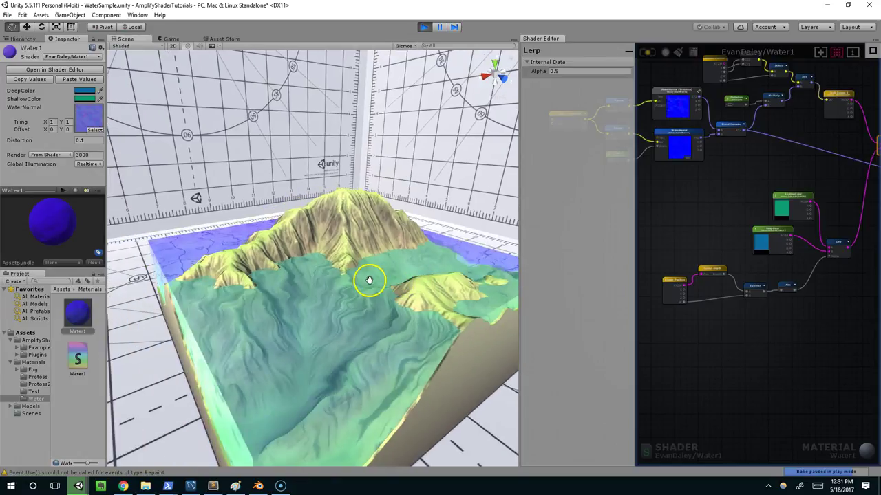
middle_drag(770, 218, 734, 208)
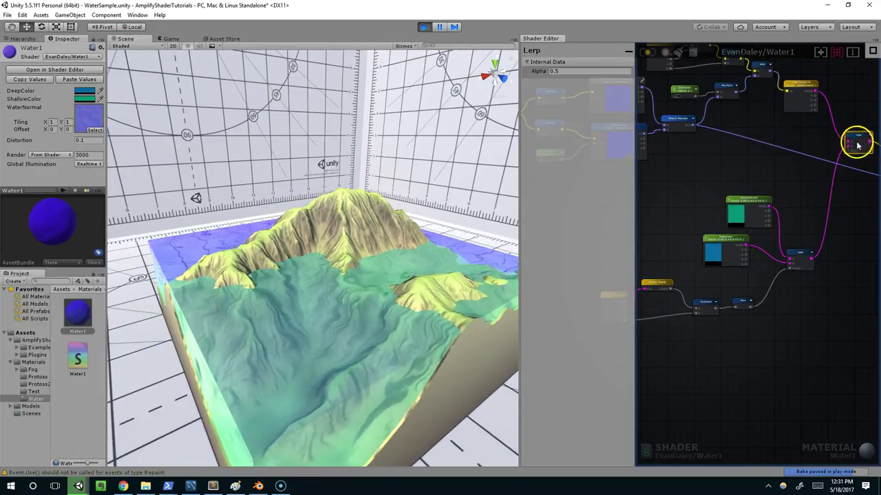
drag(860, 139, 858, 137)
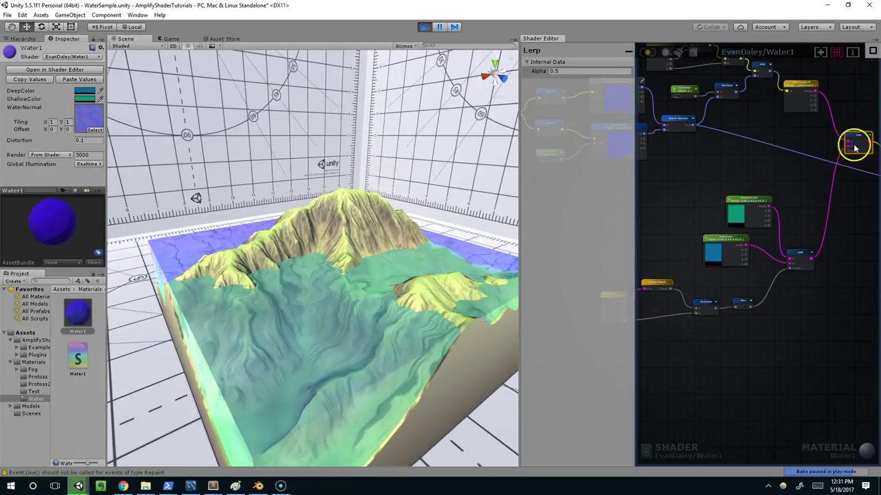
mouse_move(705, 211)
middle_down()
mouse_move(721, 209)
mouse_move(711, 209)
middle_up()
alt+drag(278, 367, 406, 289)
Move the ShallowColor, DeepColor, depth and color Lerp nodes together away from the output node to free up space.
middle_drag(723, 226, 752, 235)
scroll(688, 227, down, 1)
middle_drag(688, 228, 708, 228)
drag(664, 200, 837, 339)
drag(832, 253, 760, 244)
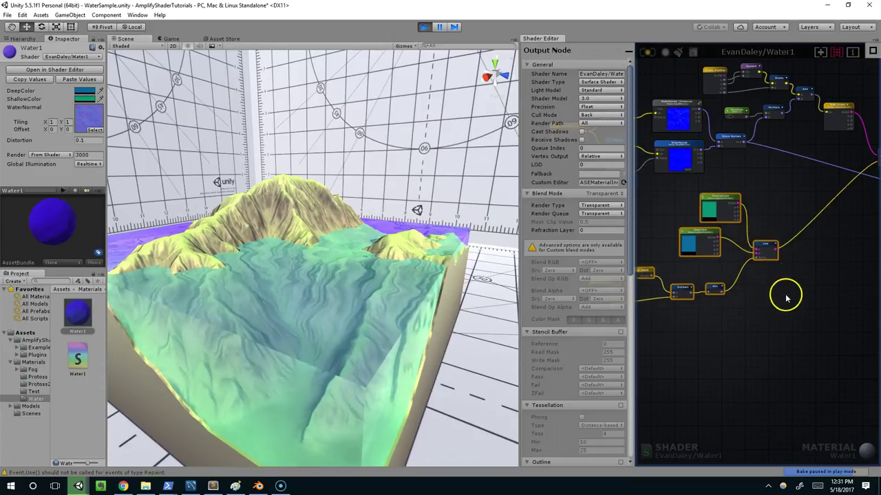
click(786, 298)
Review the depth nodes feeding the color Lerp and its connection to the second Lerp's B input.
scroll(740, 301, up, 3)
middle_drag(662, 300, 725, 302)
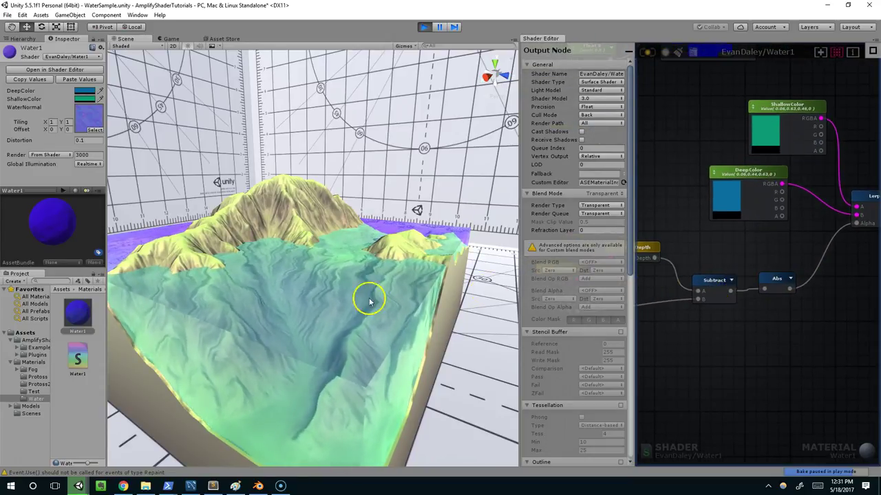
middle_drag(738, 258, 695, 288)
middle_drag(808, 279, 722, 299)
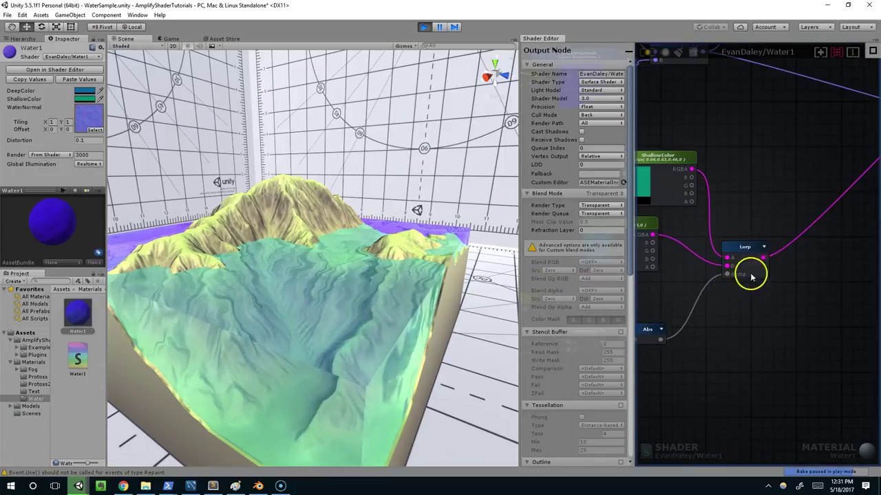
scroll(626, 322, down, 1)
middle_drag(767, 251, 709, 300)
middle_drag(736, 256, 801, 238)
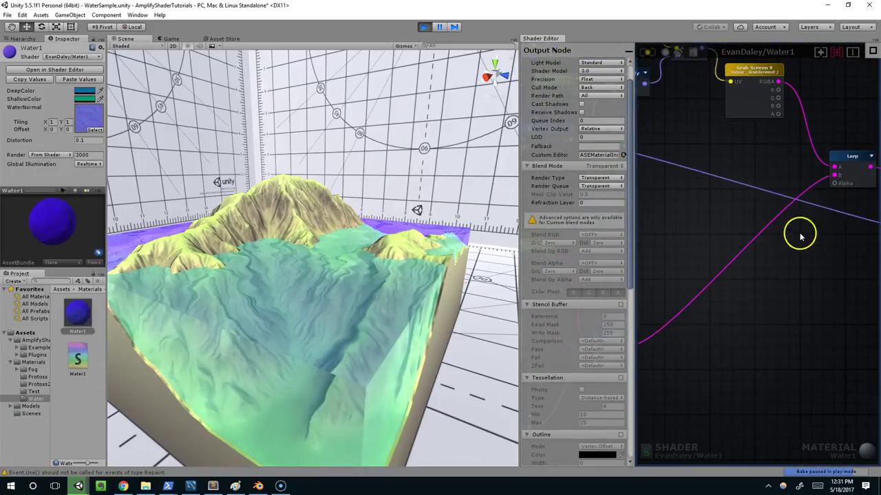
Trace the graph from the depth nodes and color inputs through the second Lerp to the output node.
scroll(791, 232, down, 1)
scroll(702, 280, down, 2)
click(693, 296)
scroll(747, 268, up, 6)
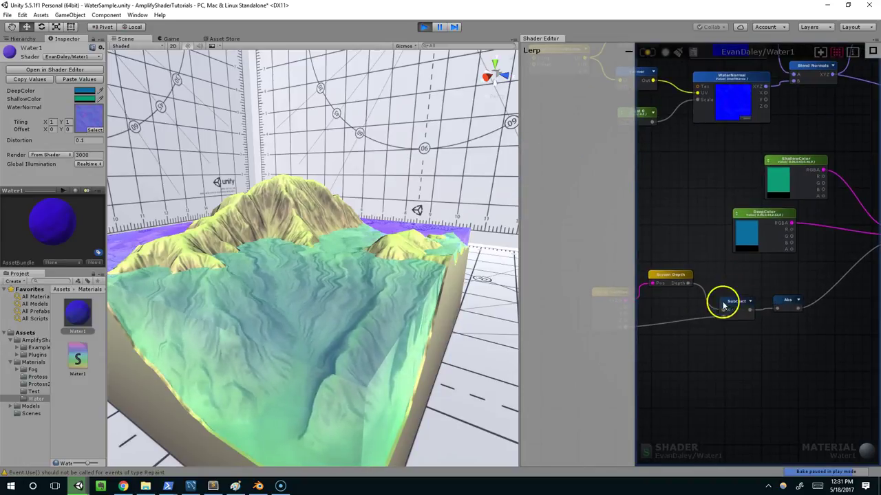
middle_drag(791, 303, 632, 322)
middle_drag(836, 223, 611, 311)
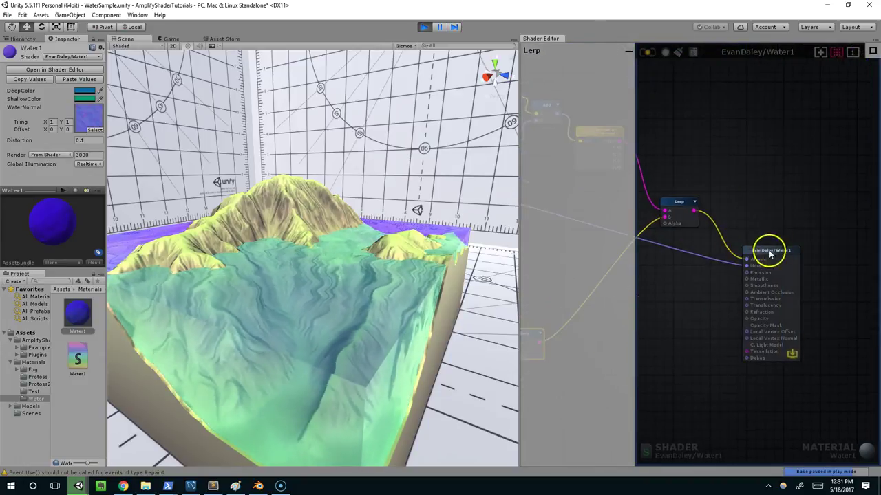
scroll(743, 261, up, 3)
right_drag(743, 264, 837, 275)
right_drag(723, 206, 753, 213)
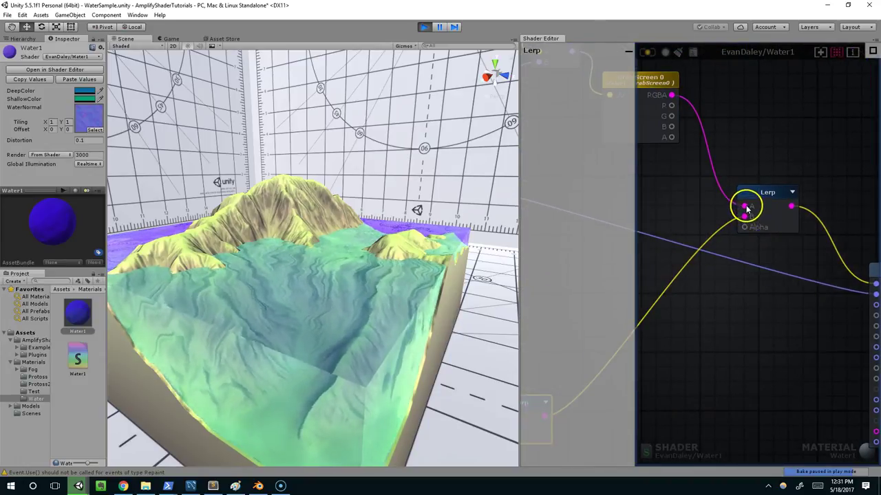
Set the Alpha of the Lerp that feeds Albedo to 1 and inspect the water in the Scene view.
click(763, 195)
middle_drag(662, 127, 688, 125)
right_drag(692, 93, 727, 119)
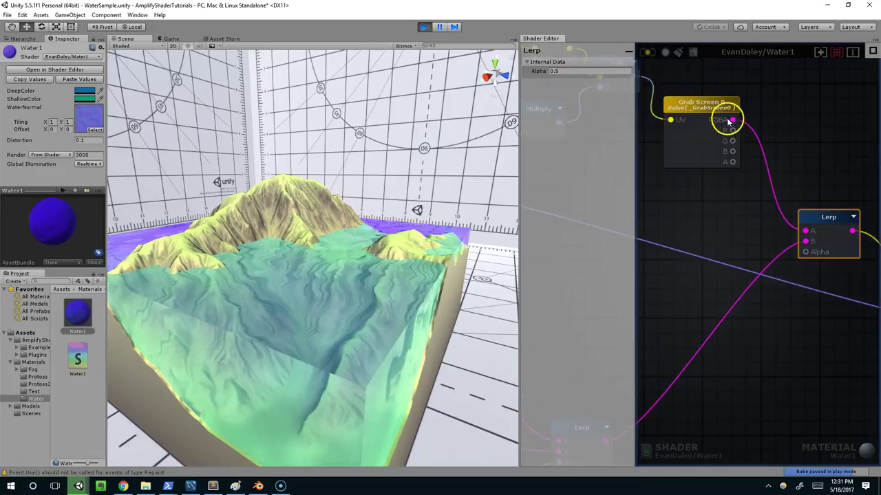
click(578, 72)
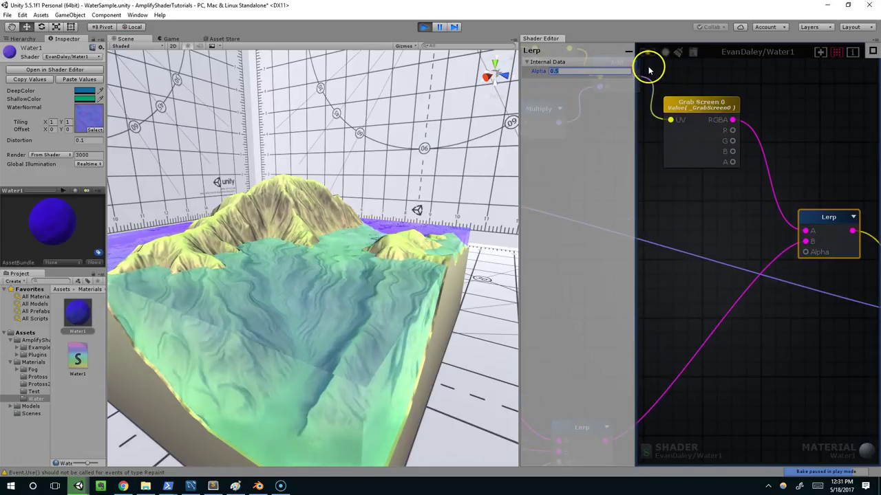
text(1)
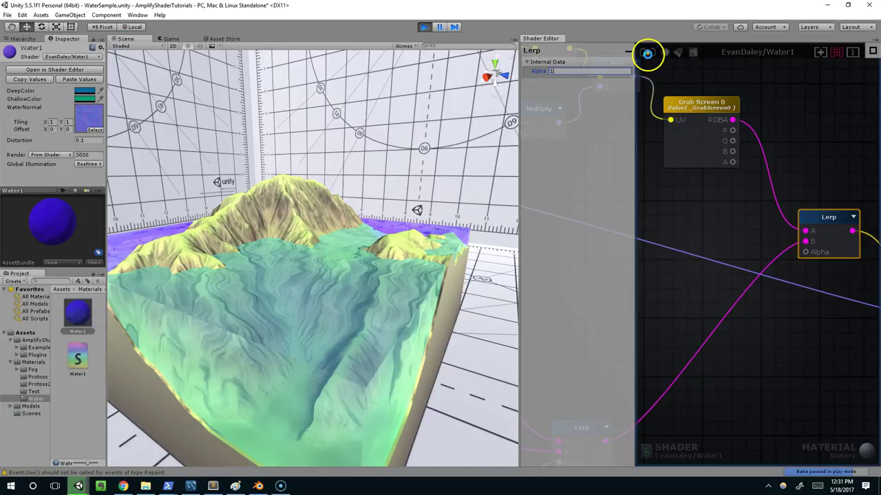
scroll(381, 217, down, 5)
right_drag(382, 216, 354, 246)
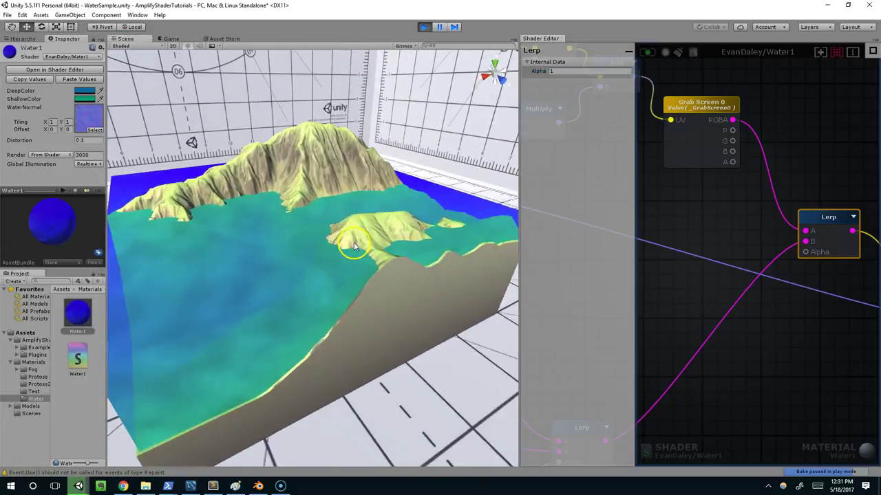
mouse_move(354, 247)
alt+mouse_down()
mouse_move(288, 261)
mouse_move(326, 276)
alt+mouse_up()
Create a Float node beside the Abs node, under the color Lerp's Alpha connection.
middle_drag(658, 246, 731, 204)
middle_drag(658, 248, 720, 224)
middle_drag(641, 332, 791, 263)
scroll(755, 296, down, 1)
middle_drag(748, 300, 801, 249)
middle_drag(775, 292, 742, 314)
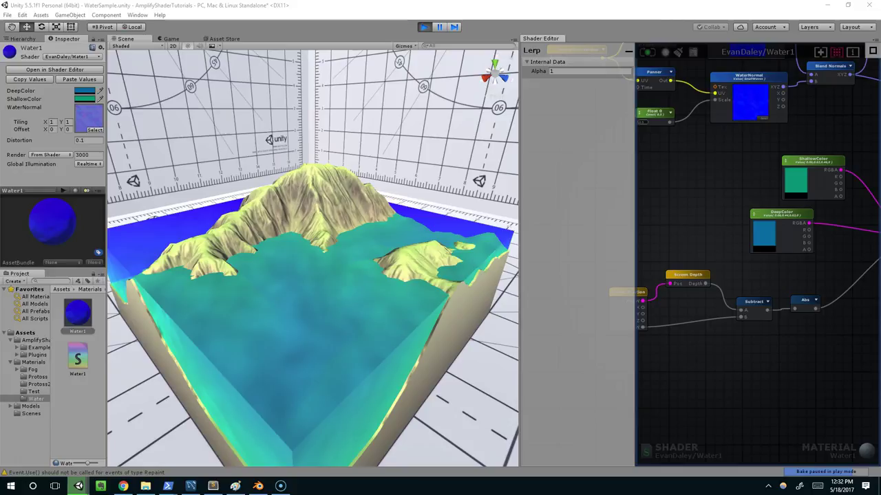
click(732, 364)
middle_drag(825, 332, 714, 356)
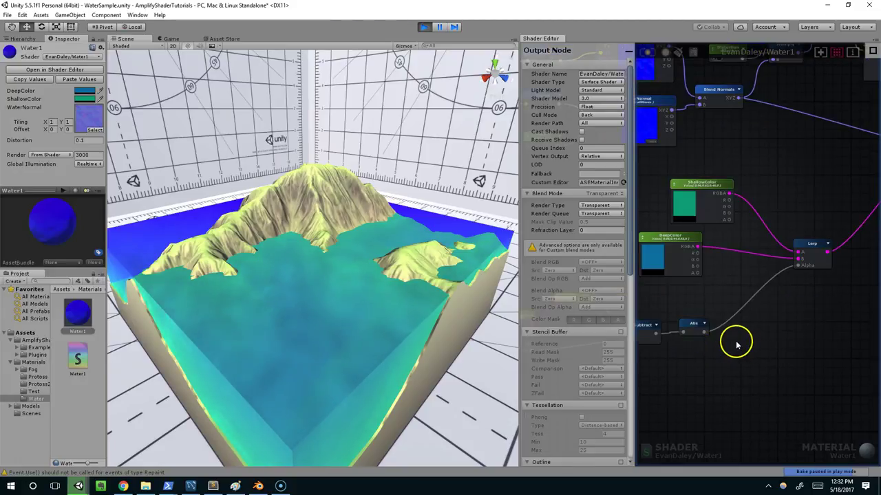
key(1)
click(755, 335)
drag(769, 338, 759, 324)
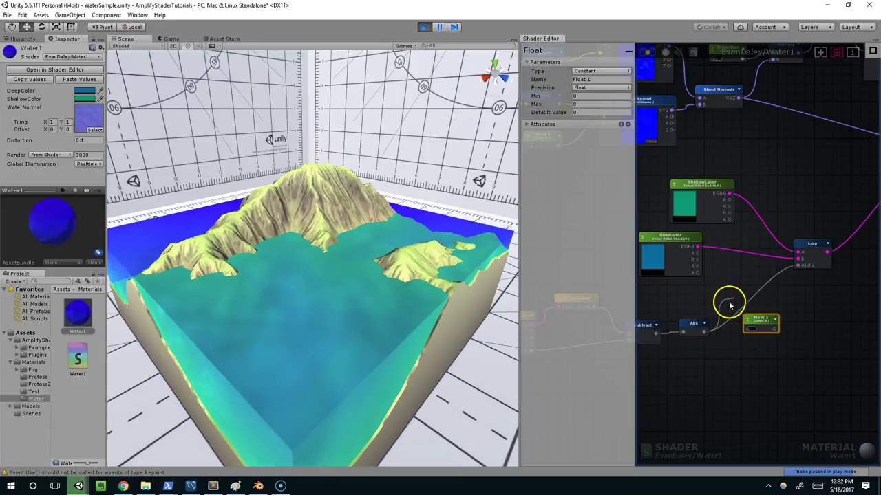
Create an Add node fed by Abs and the new Float, and connect its output to the color Lerp's Alpha.
drag(729, 305, 754, 286)
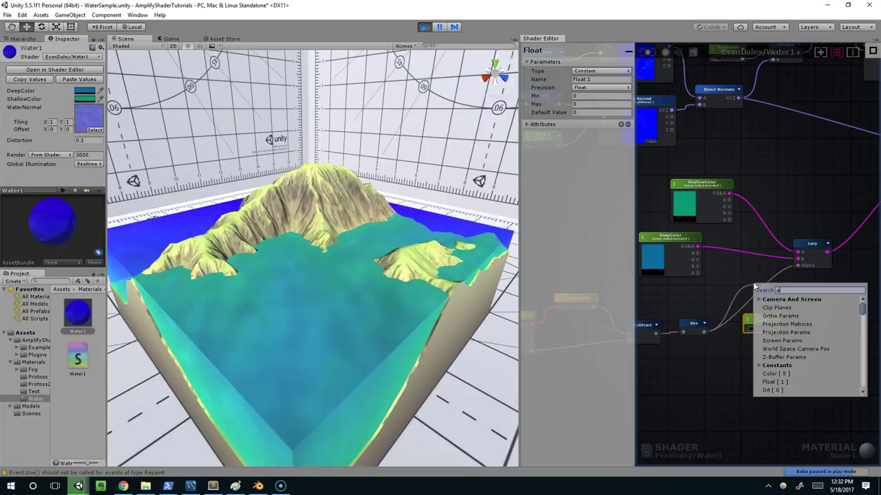
text(add)
click(774, 311)
drag(749, 323, 732, 360)
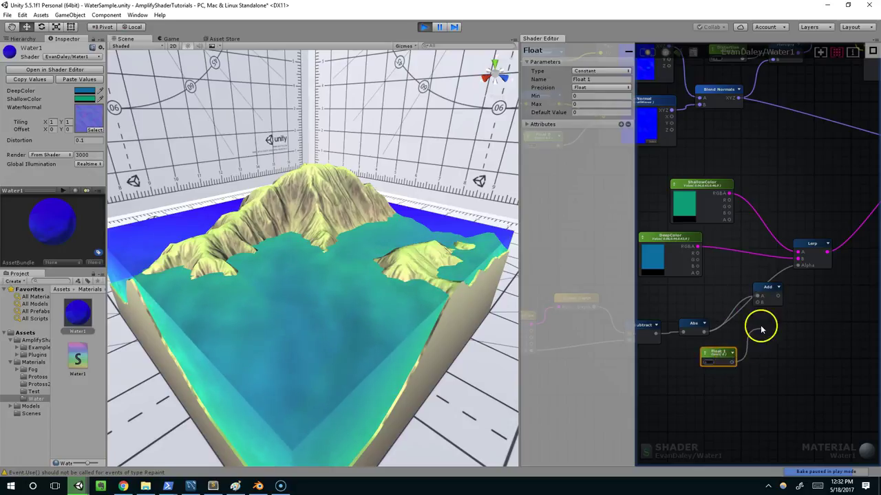
drag(768, 289, 745, 298)
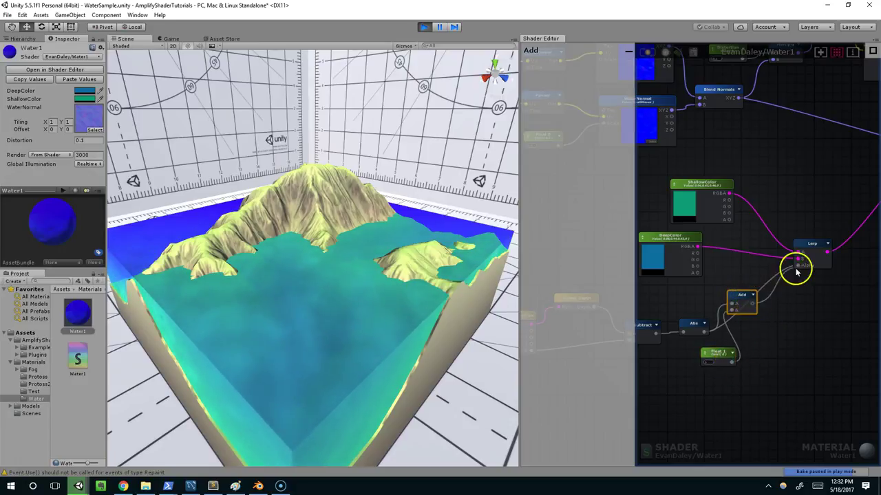
middle_drag(781, 301, 820, 289)
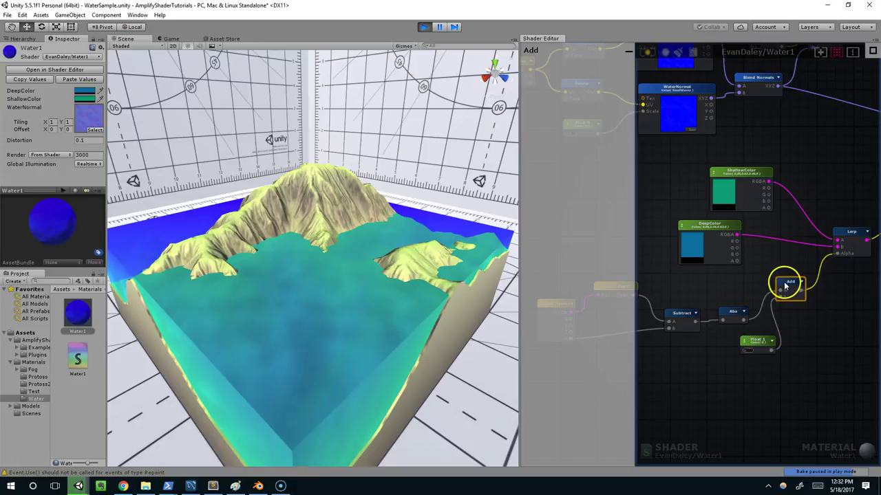
Turn the Float node feeding the Add node into a Property named WaterDepth.
middle_drag(749, 309, 789, 297)
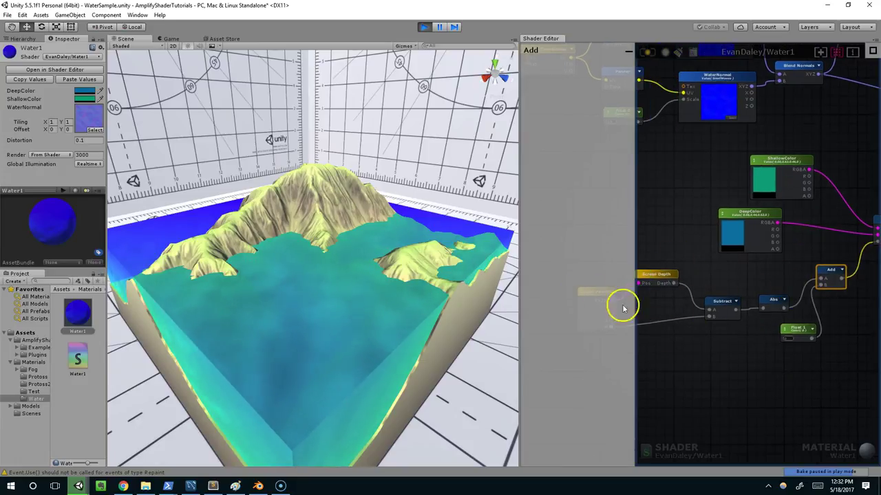
click(791, 330)
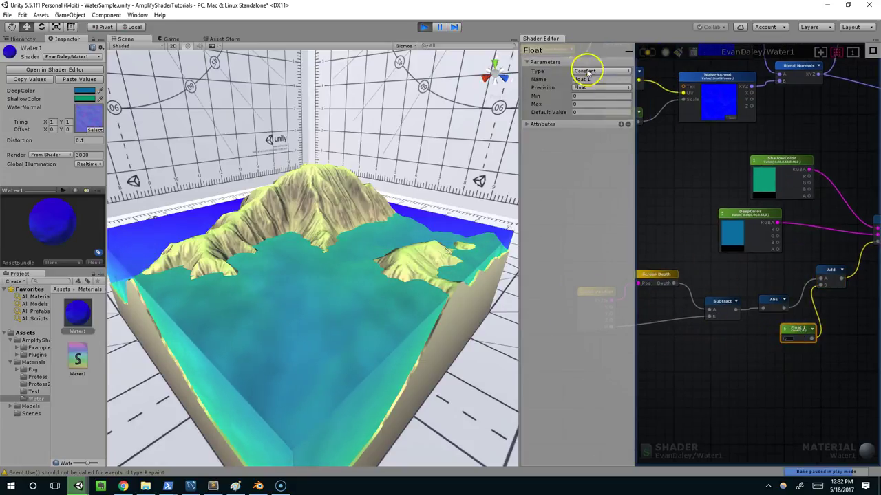
click(536, 78)
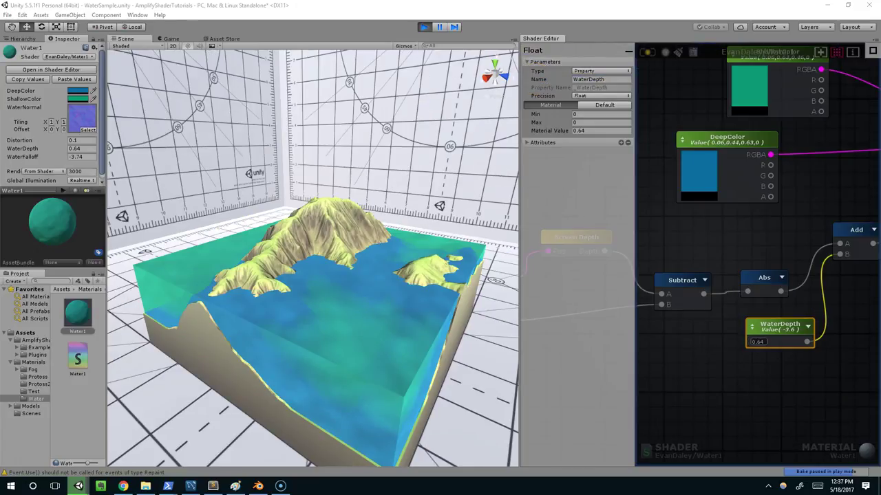
Create a Power node beside the Add node and connect Add's output to its Base input.
middle_drag(764, 309, 629, 320)
right_click(798, 275)
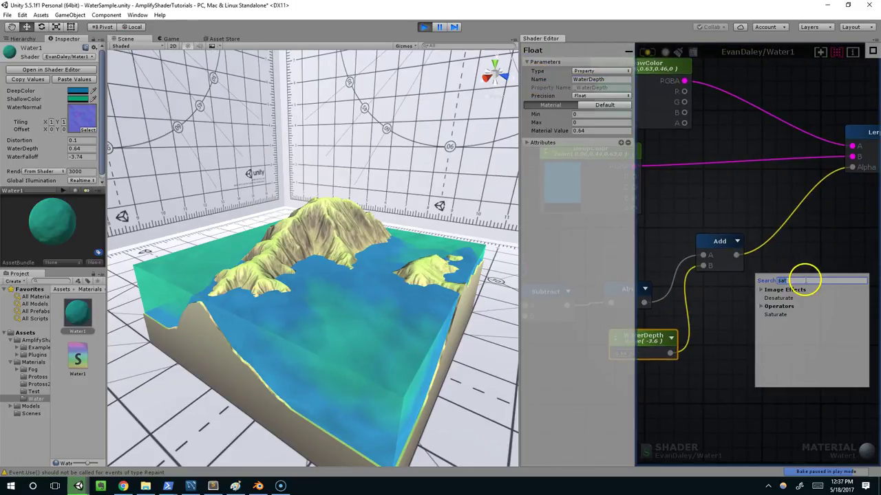
key(BackSpace)
text(power)
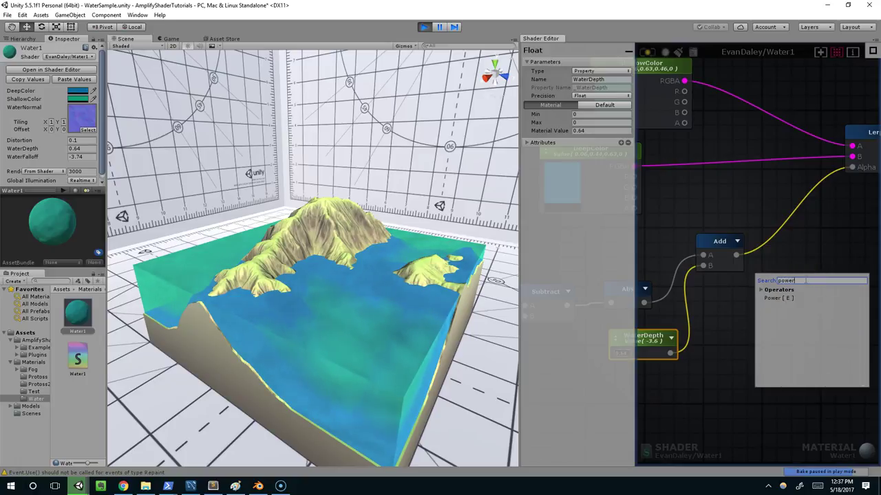
click(785, 298)
mouse_move(786, 298)
mouse_down()
mouse_move(794, 252)
mouse_move(773, 252)
mouse_move(769, 280)
mouse_move(781, 288)
mouse_up()
middle_drag(774, 287, 750, 293)
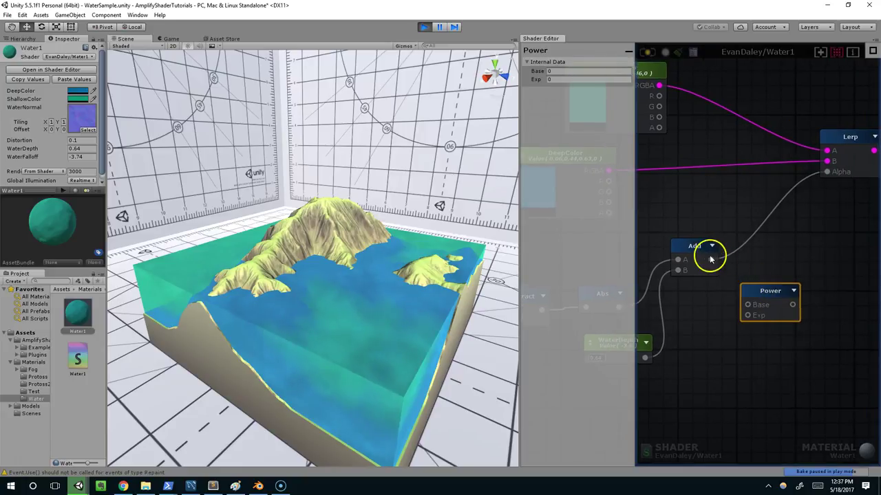
drag(711, 259, 745, 304)
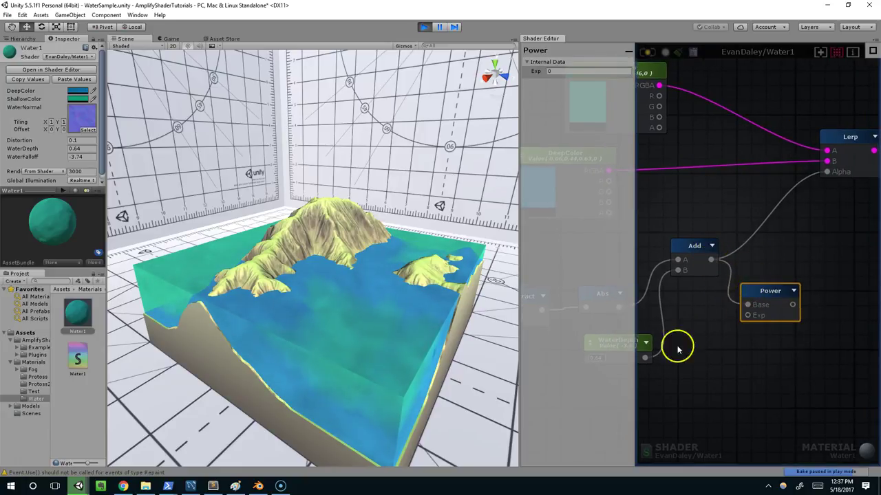
Create another Float node below the Power node for its exponent.
middle_drag(746, 286, 761, 274)
right_click(732, 338)
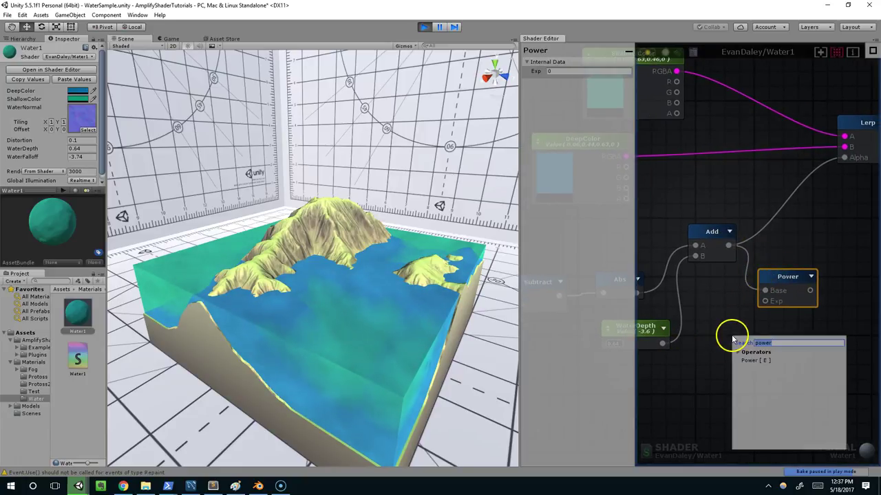
click(734, 322)
key(1)
click(728, 349)
drag(748, 357, 730, 355)
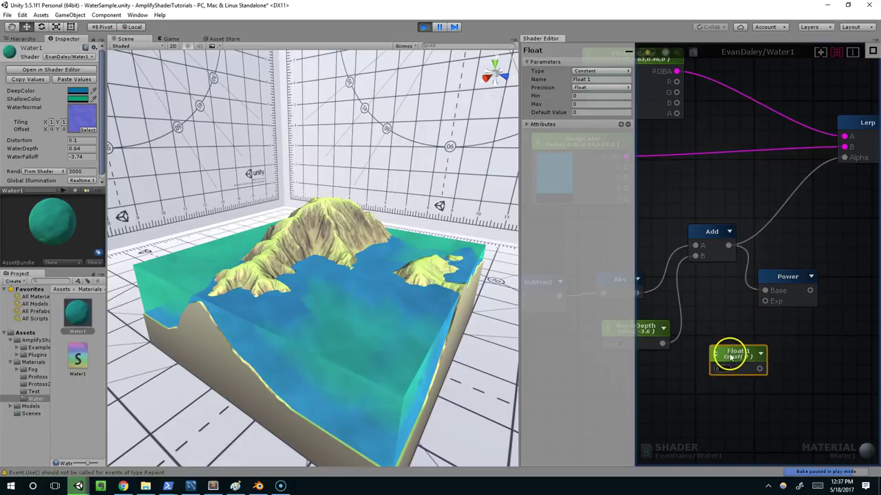
Name the new Float node WaterFalloff and set its type to Property.
drag(599, 80, 521, 64)
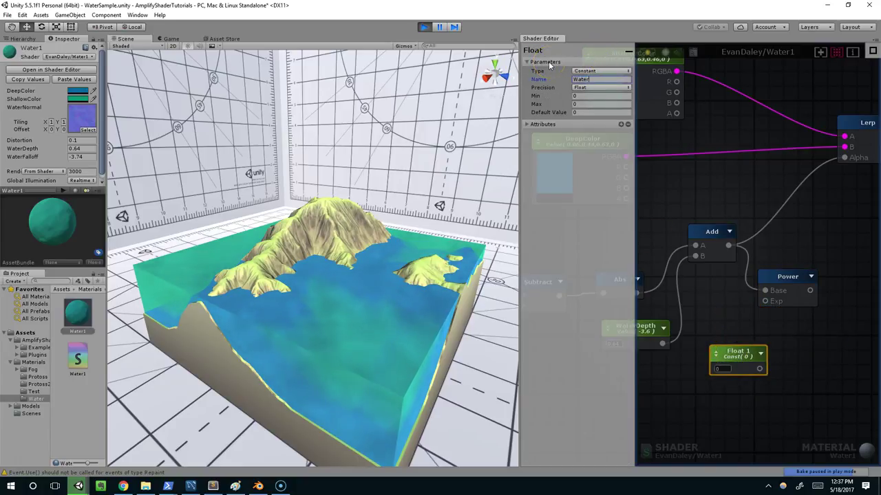
text(WaterFalloff)
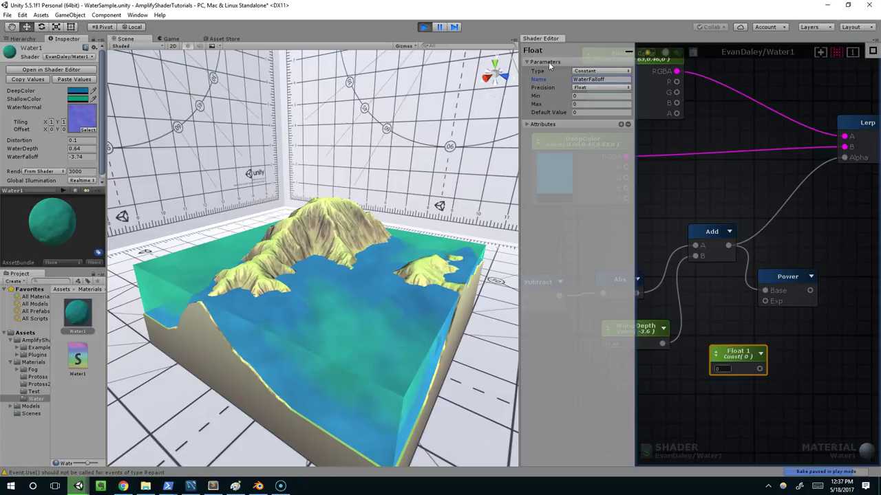
click(626, 62)
click(610, 71)
click(600, 89)
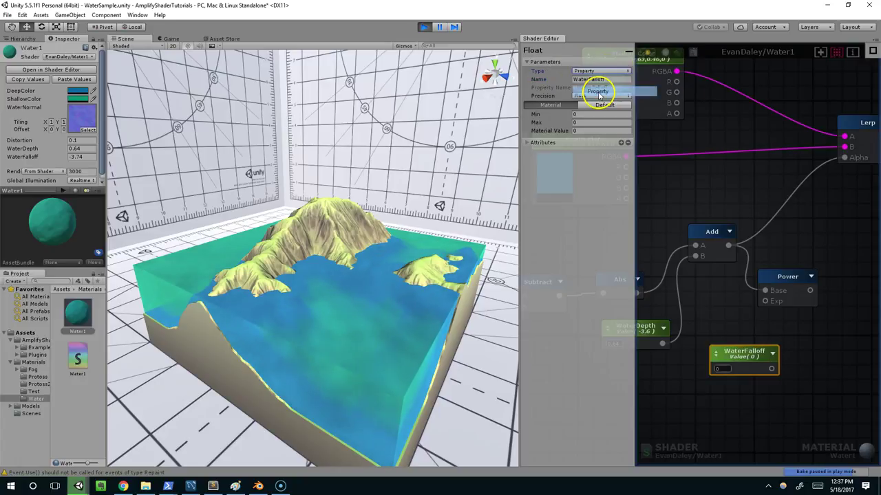
Connect WaterFalloff to the Power node's Exp input and Power's output to the color Lerp's Alpha.
drag(764, 353, 836, 187)
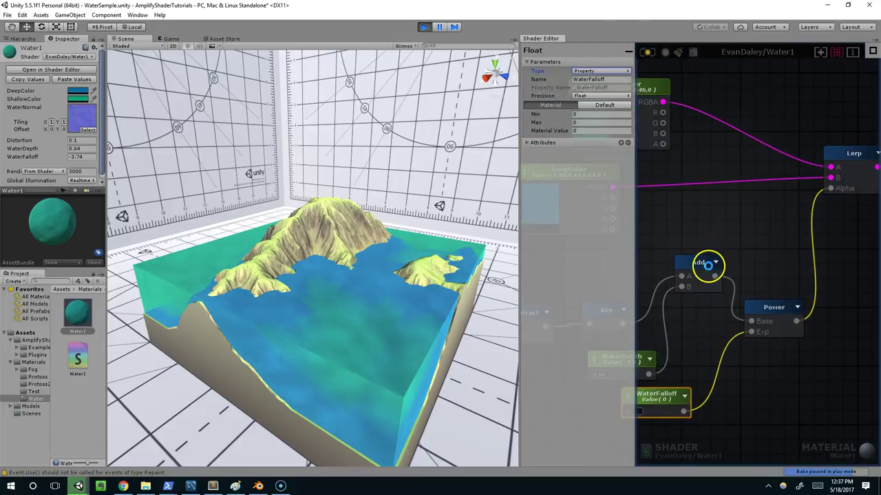
middle_drag(709, 266, 788, 246)
Set the WaterDepth value to 0.9 and the WaterFalloff value to -3.6 on their nodes.
click(715, 337)
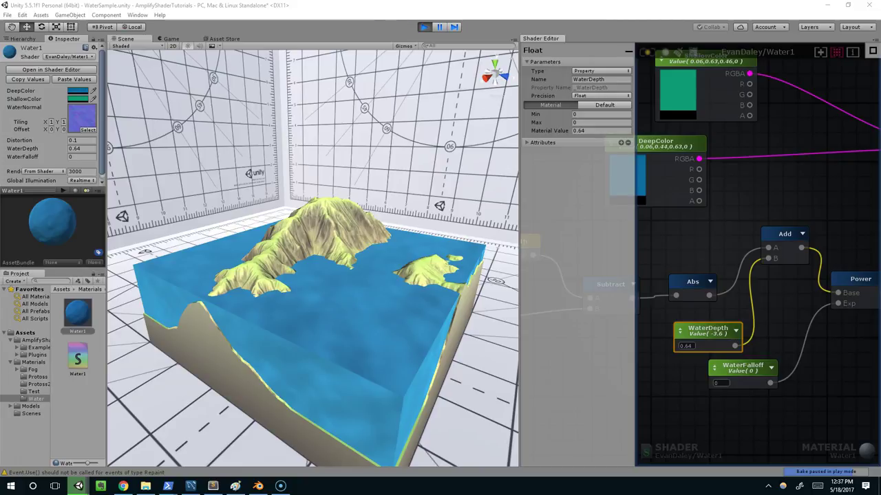
click(684, 346)
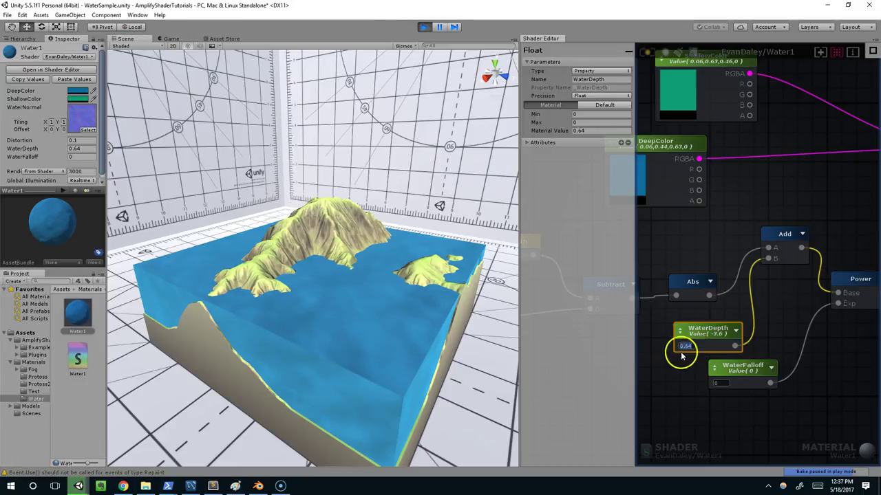
click(720, 384)
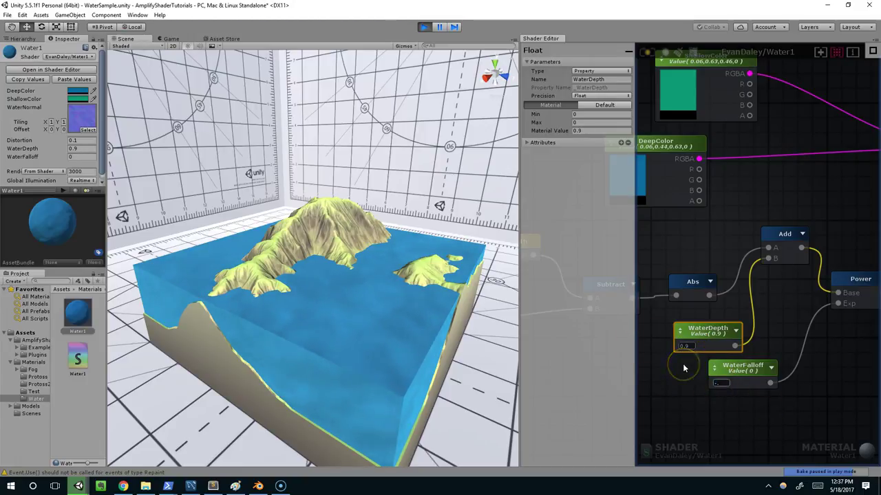
text(-3.6)
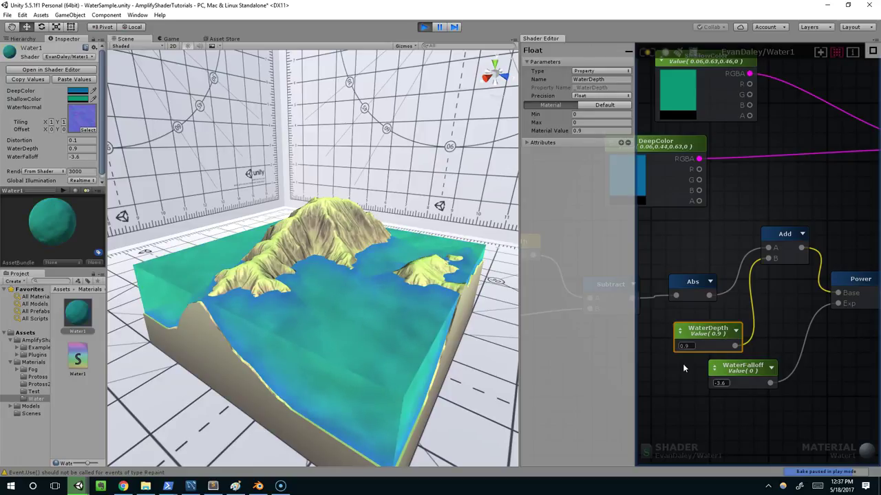
Review the Power connection to the color Lerp and examine the color transition along the shoreline up close.
click(781, 331)
middle_drag(780, 331, 702, 337)
middle_drag(824, 332, 727, 339)
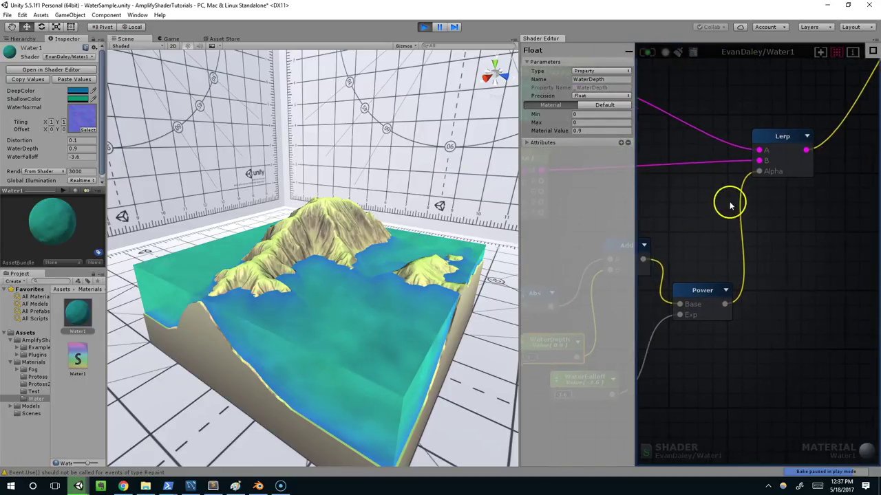
scroll(393, 268, up, 4)
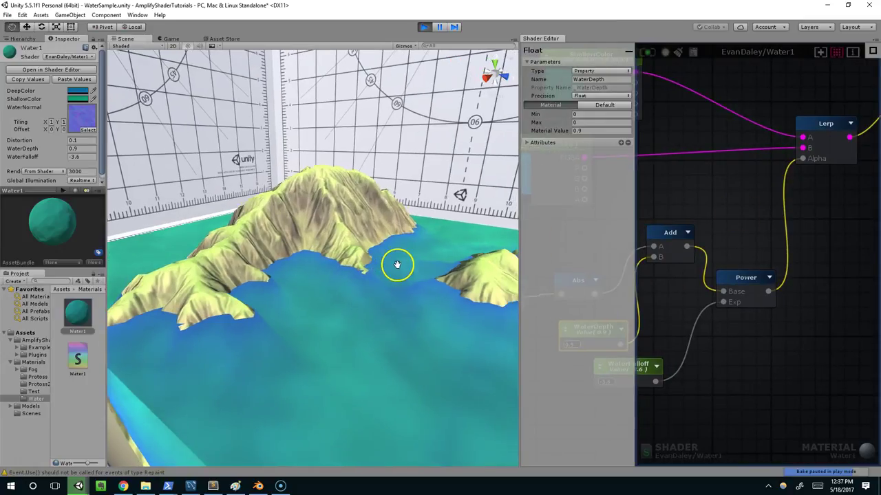
middle_drag(309, 270, 262, 275)
scroll(355, 253, up, 3)
middle_drag(356, 255, 368, 252)
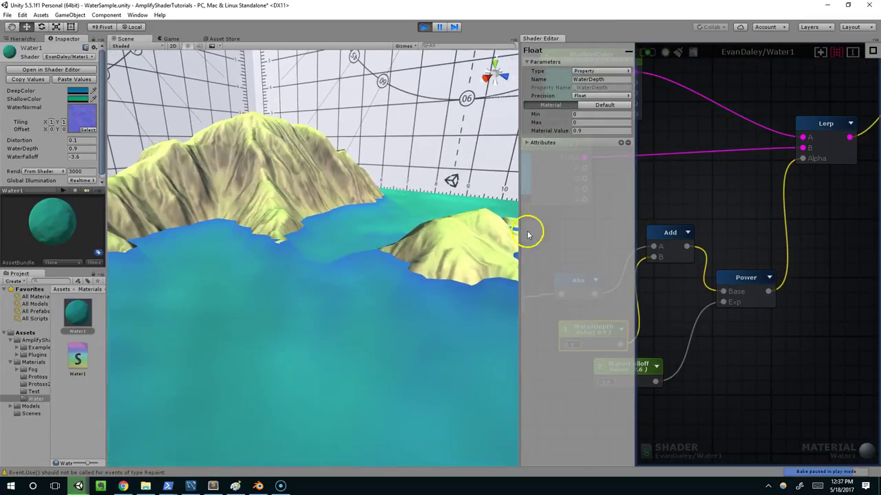
Add a Saturate node and wire it between the Power node's output and the color Lerp's Alpha input.
right_click(825, 253)
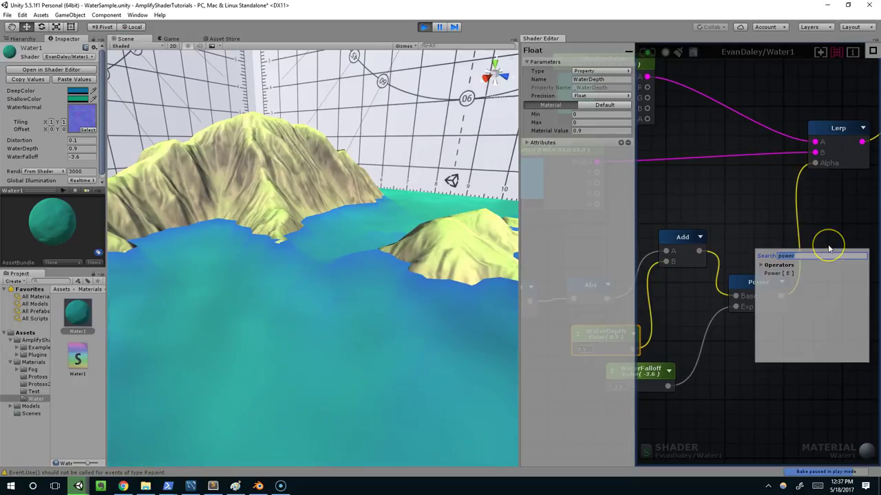
text(satu)
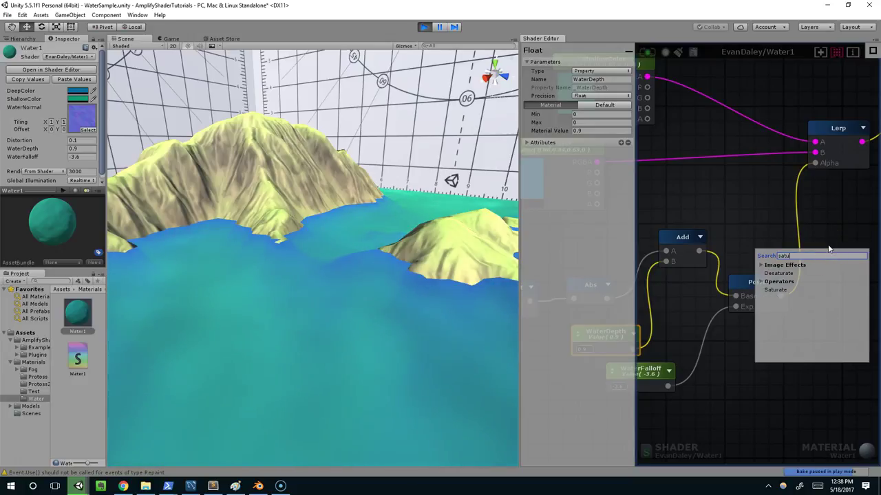
click(776, 290)
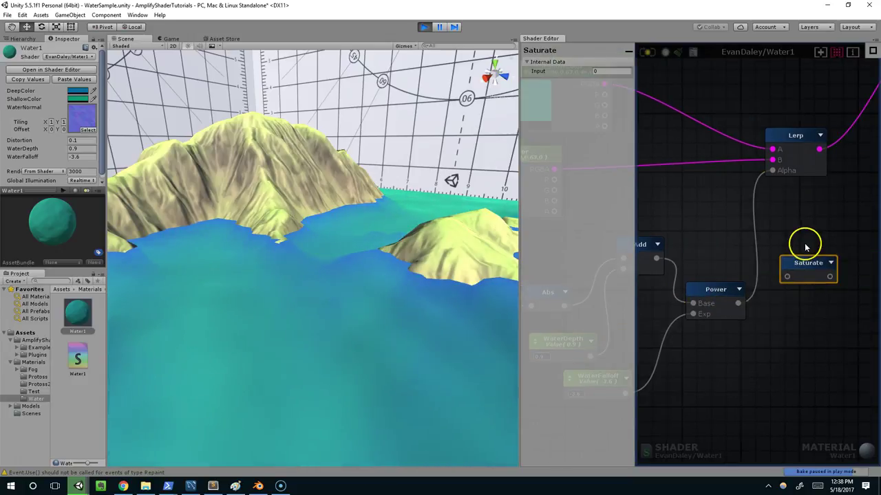
drag(806, 234, 747, 242)
drag(730, 309, 771, 170)
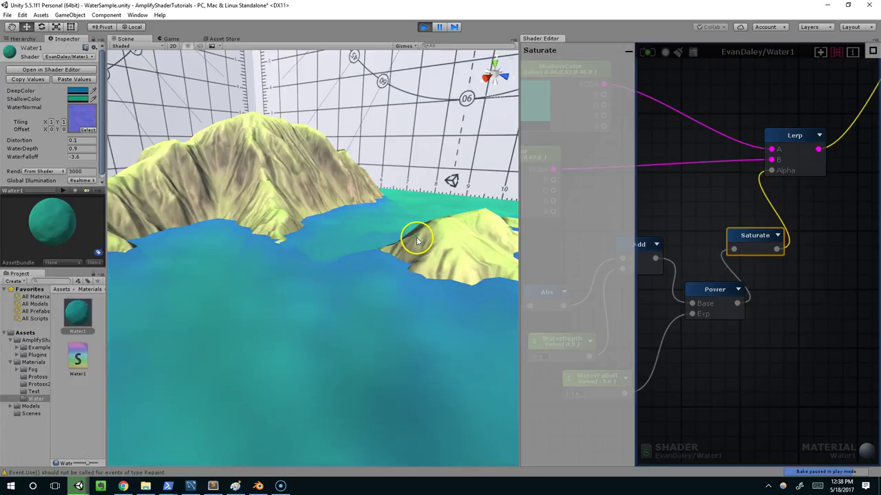
Examine the depth coloring across the whole water block and trace the graph from Saturate to the screen-grab Lerp.
scroll(418, 237, down, 5)
scroll(297, 228, up, 4)
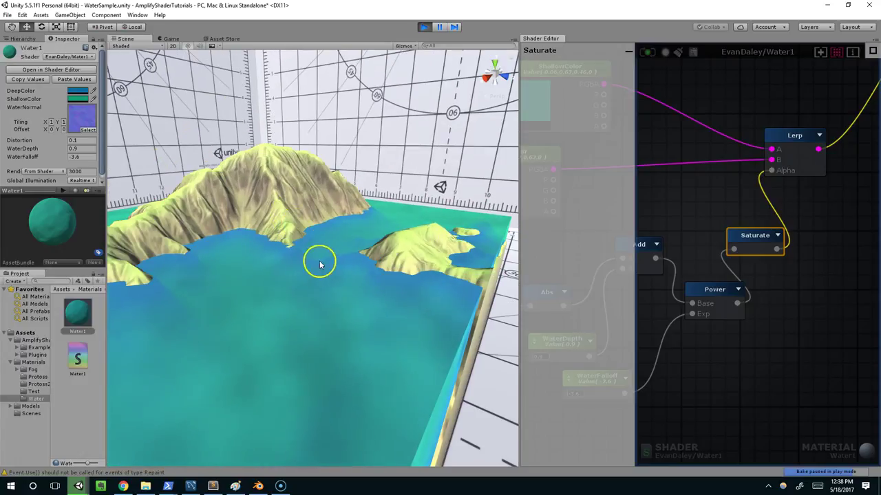
scroll(406, 253, down, 5)
scroll(415, 254, up, 5)
right_drag(417, 253, 358, 277)
alt+drag(373, 283, 413, 262)
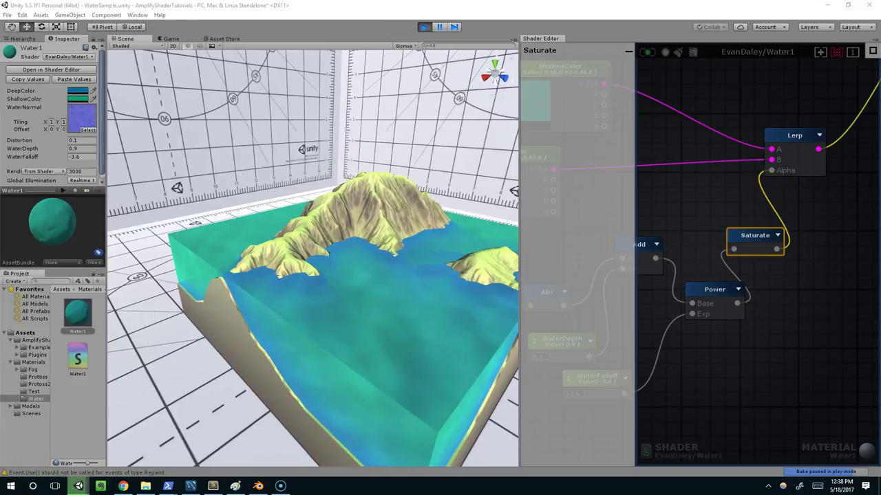
alt+drag(446, 297, 359, 324)
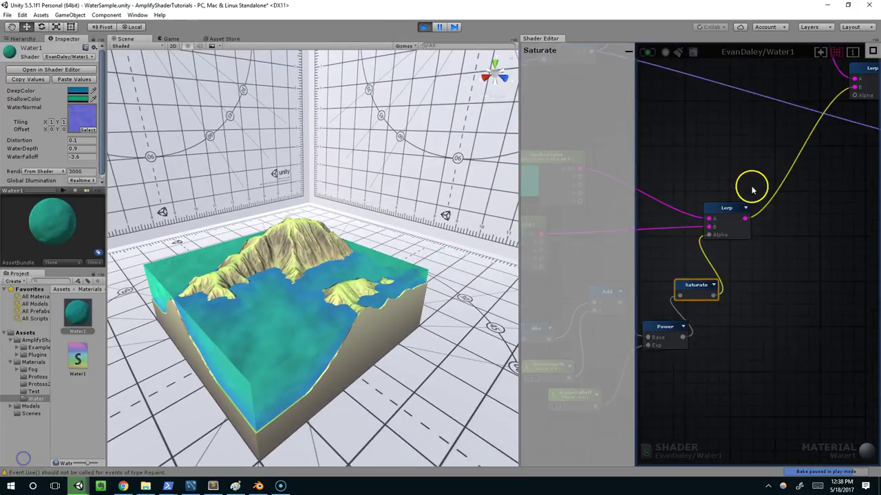
middle_drag(750, 189, 738, 209)
middle_drag(661, 385, 651, 401)
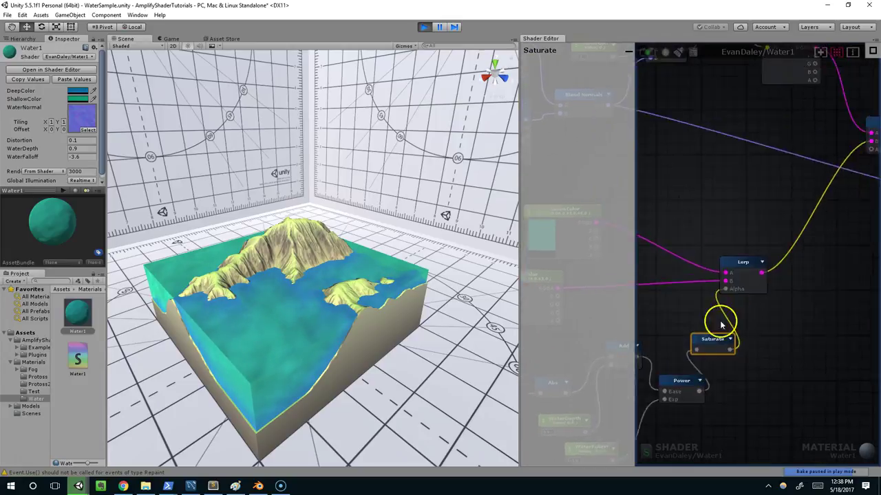
middle_drag(721, 325, 682, 357)
drag(683, 372, 672, 370)
middle_drag(679, 363, 644, 375)
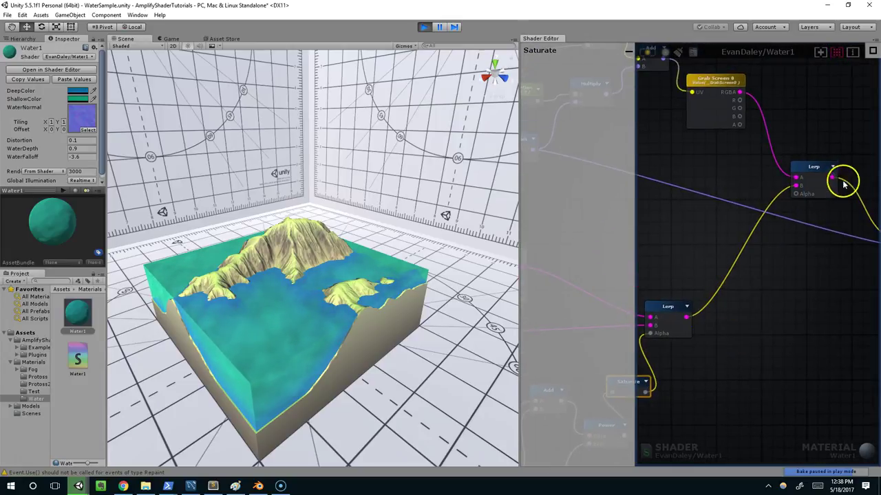
Connect the Saturate output to the Alpha input of the Lerp that blends Grab Screen with the depth colors.
drag(645, 390, 783, 326)
click(794, 269)
click(826, 173)
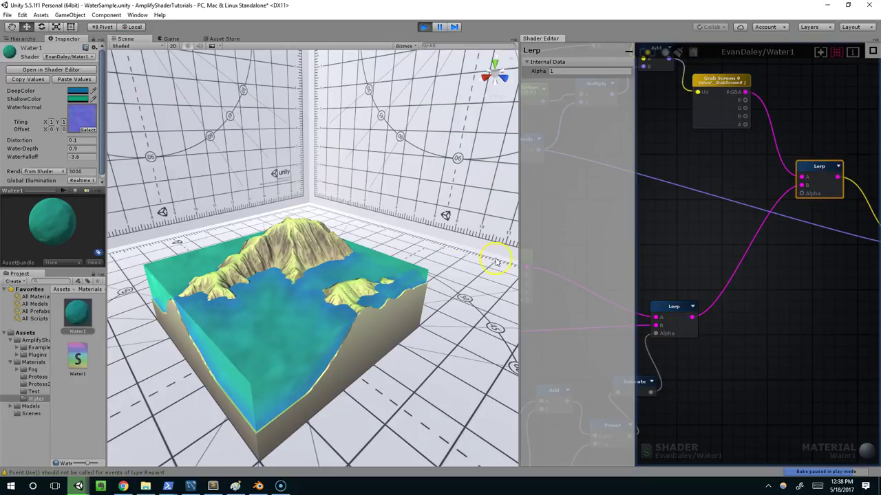
middle_drag(268, 318, 301, 310)
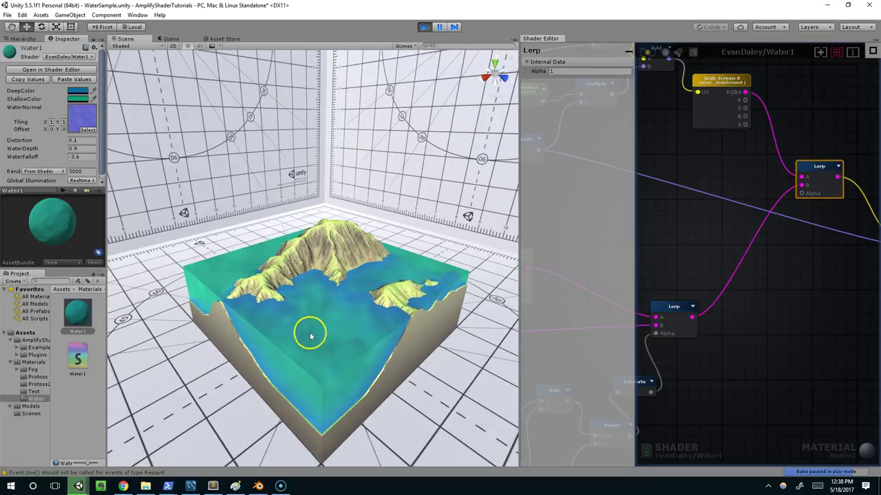
middle_drag(751, 257, 776, 297)
middle_drag(748, 173, 834, 179)
scroll(723, 184, down, 1)
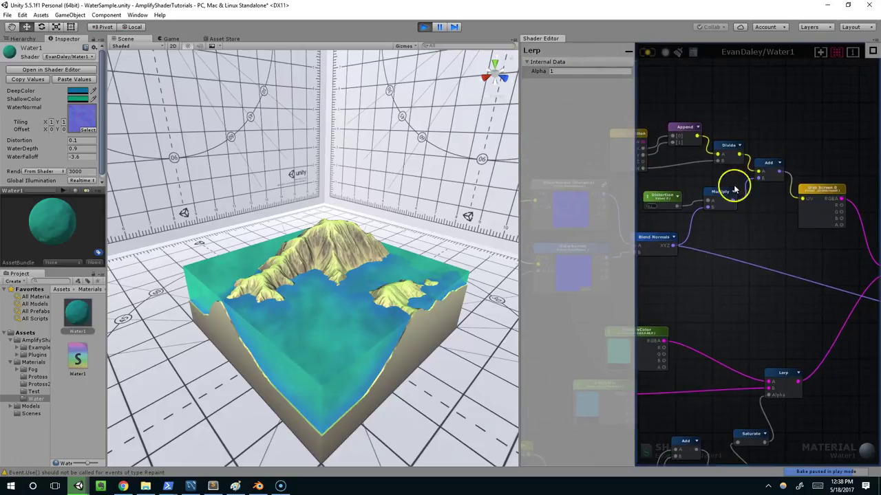
scroll(635, 222, up, 5)
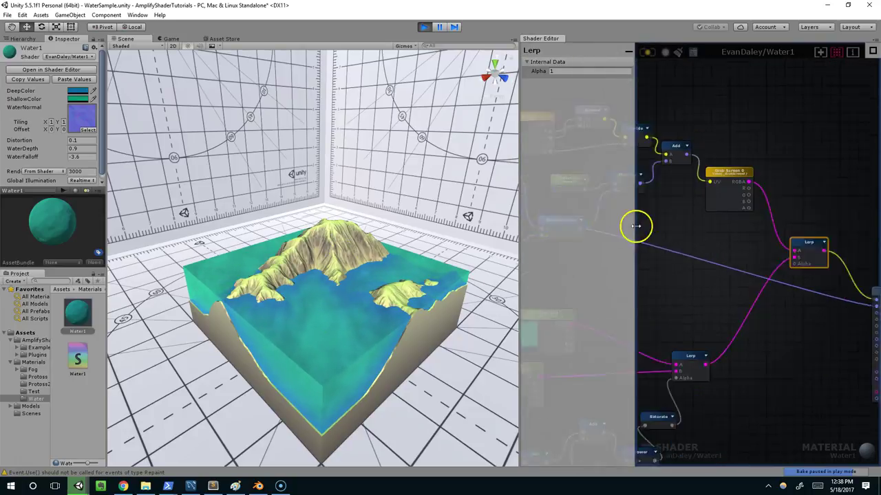
middle_drag(713, 311, 678, 321)
middle_drag(671, 404, 691, 407)
drag(661, 433, 855, 173)
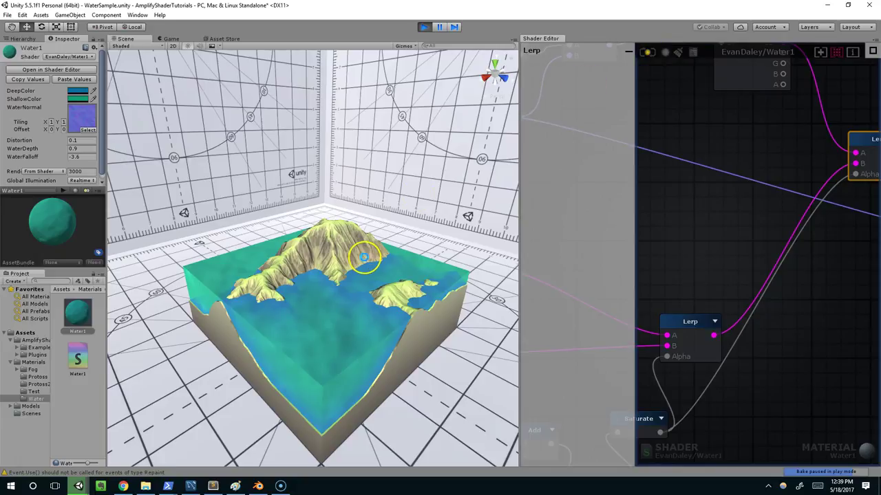
Swap the final Lerp's inputs so the color Lerp feeds A and Grab Screen feeds B.
scroll(357, 272, up, 2)
middle_drag(356, 272, 358, 246)
scroll(352, 248, up, 3)
scroll(309, 273, up, 2)
middle_drag(309, 272, 316, 267)
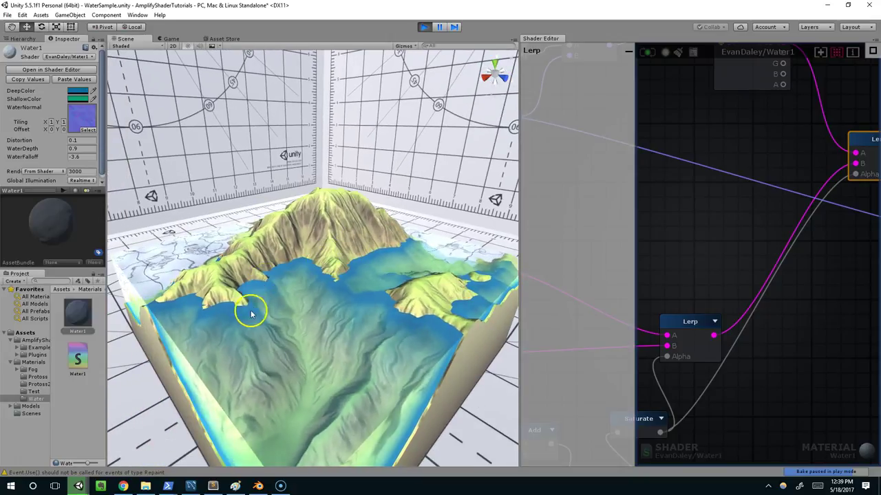
scroll(777, 211, down, 1)
middle_drag(771, 214, 817, 160)
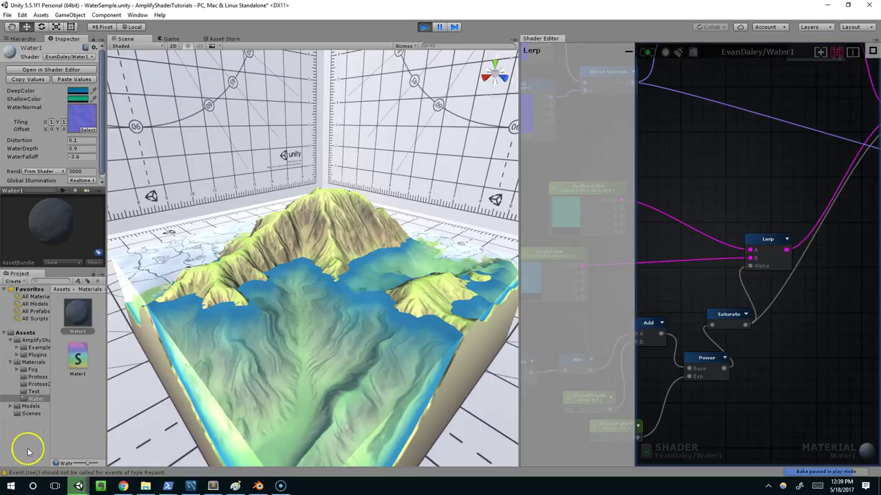
middle_drag(773, 210, 651, 337)
drag(658, 324, 766, 191)
drag(717, 98, 765, 184)
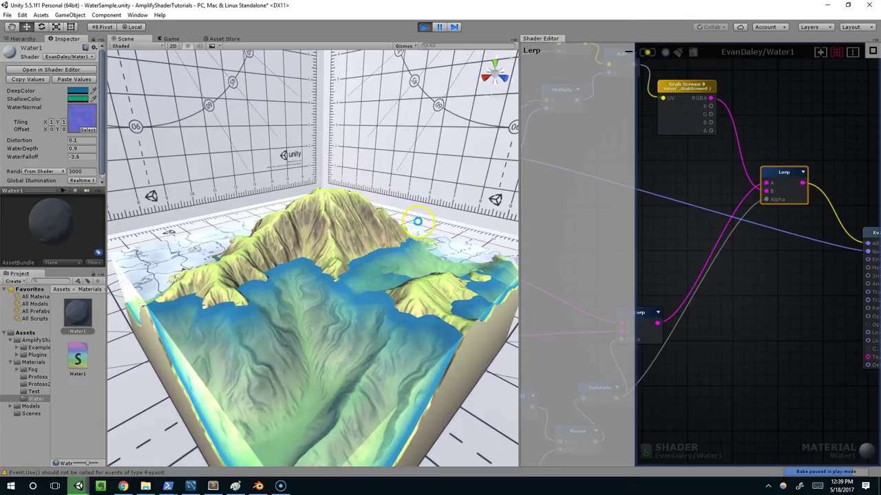
Examine the depth-based transparency and refraction around the island, the shoreline and the cut sides of the water block.
scroll(375, 266, up, 5)
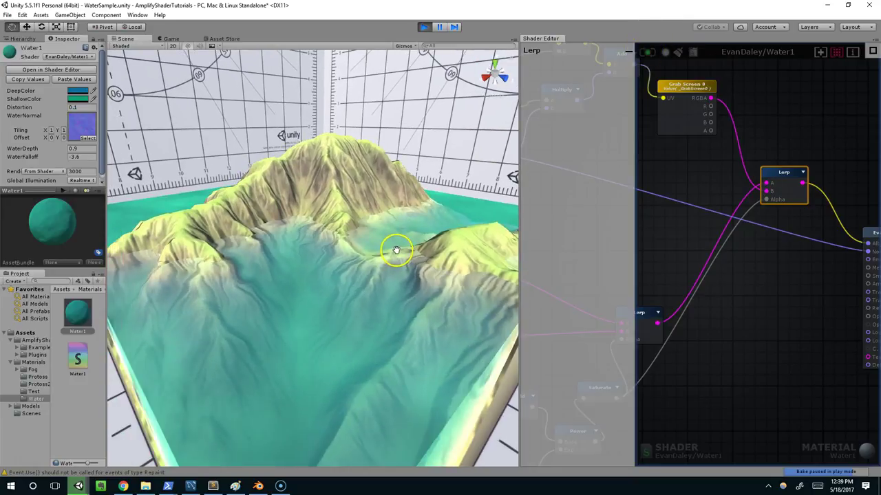
scroll(430, 250, down, 4)
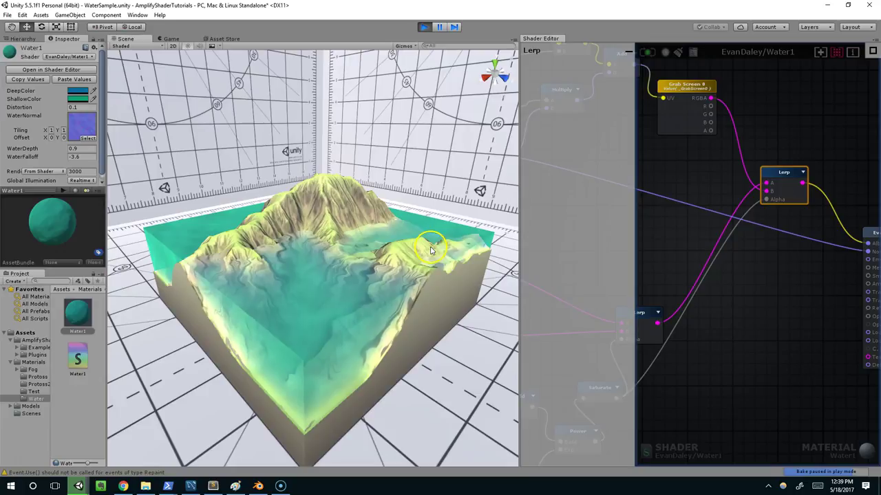
alt+drag(321, 313, 339, 326)
scroll(337, 303, up, 3)
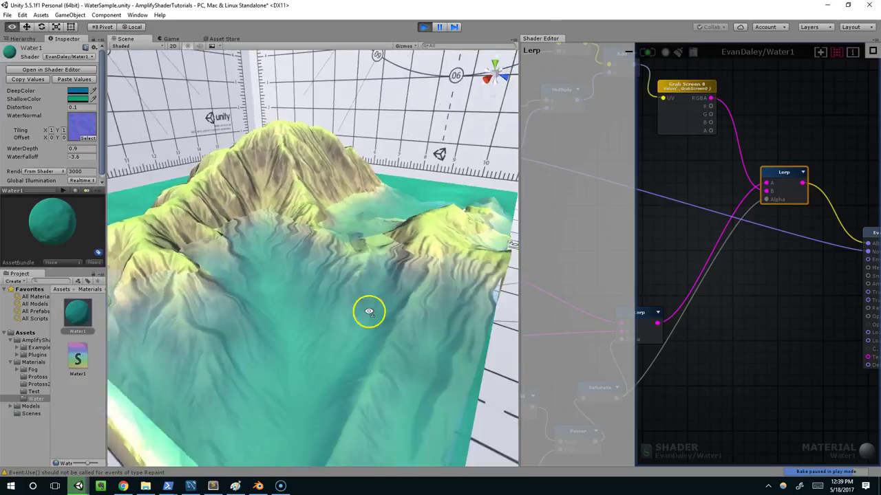
scroll(367, 310, down, 4)
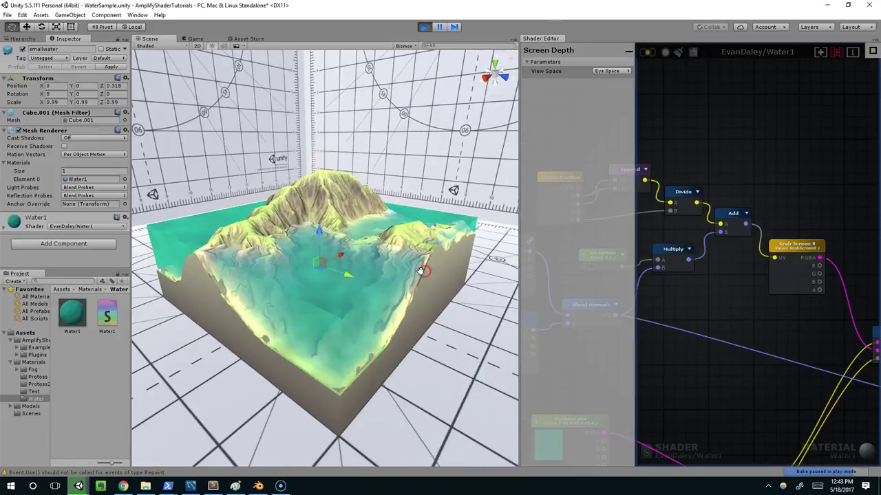
alt+drag(421, 270, 434, 321)
scroll(313, 294, up, 5)
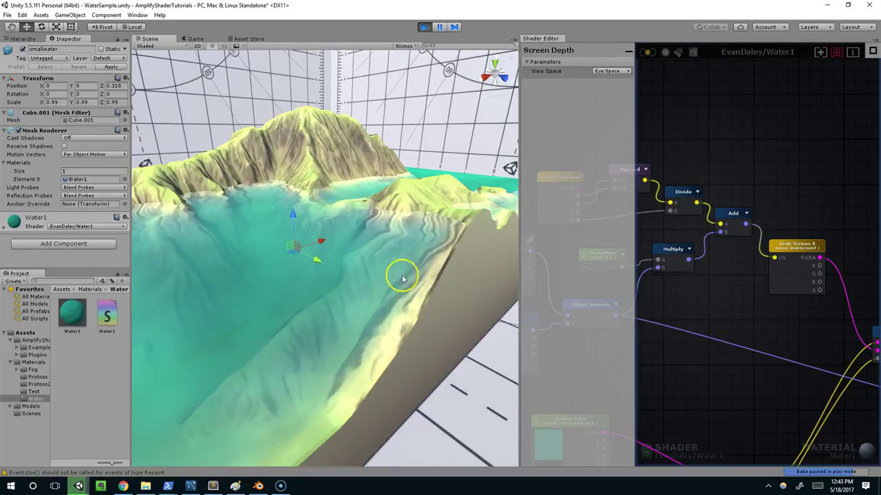
scroll(385, 274, down, 4)
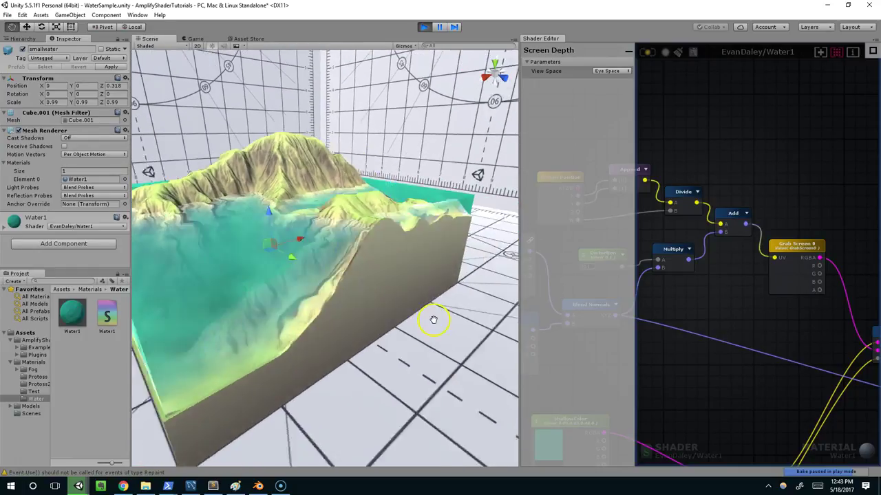
scroll(320, 285, up, 3)
alt+drag(320, 283, 338, 275)
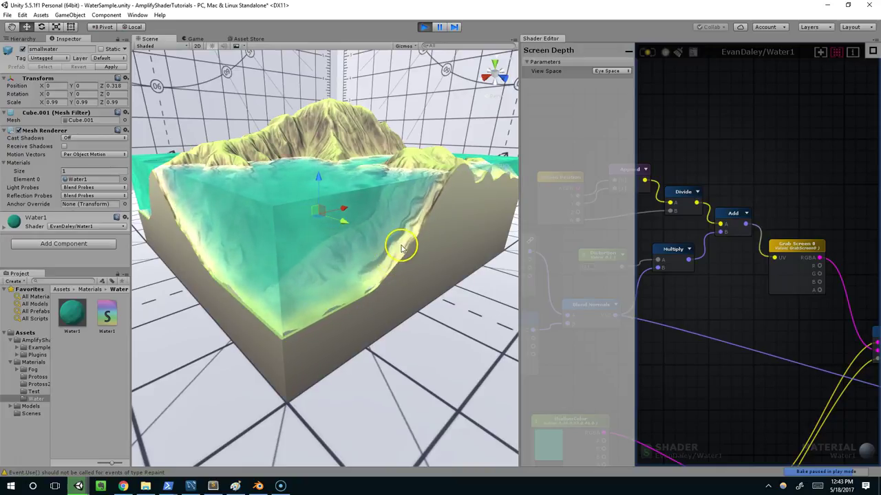
alt+drag(408, 247, 376, 226)
Scale the smallwater object to about 1.69 on X and 1.75 on Y so the water extends beyond the terrain.
key(r)
scroll(407, 236, down, 6)
middle_drag(410, 235, 405, 238)
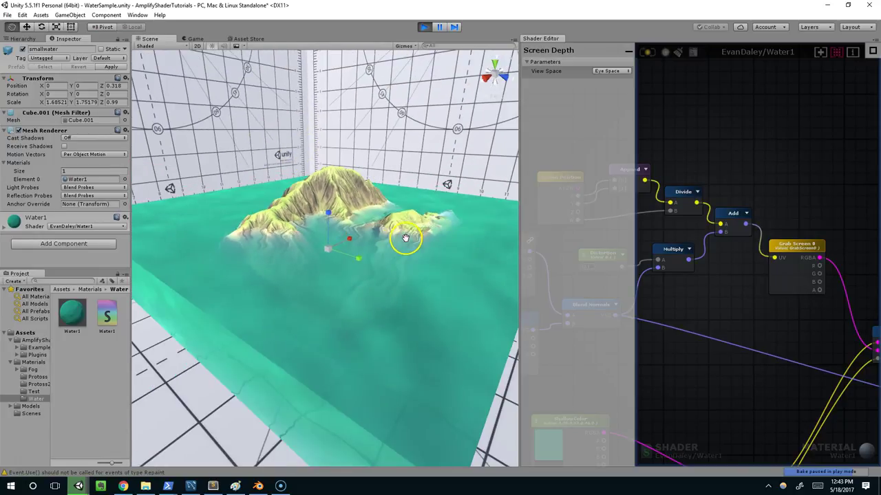
alt+drag(358, 264, 421, 219)
scroll(421, 218, up, 3)
middle_drag(421, 219, 436, 227)
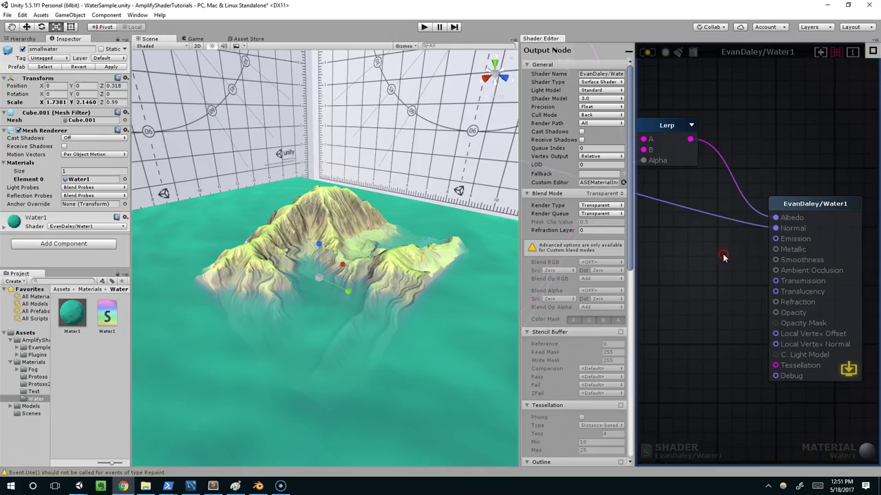
Add a constant Float node with value 1 and connect it to the output node's Ambient Occlusion input.
right_drag(723, 252, 805, 262)
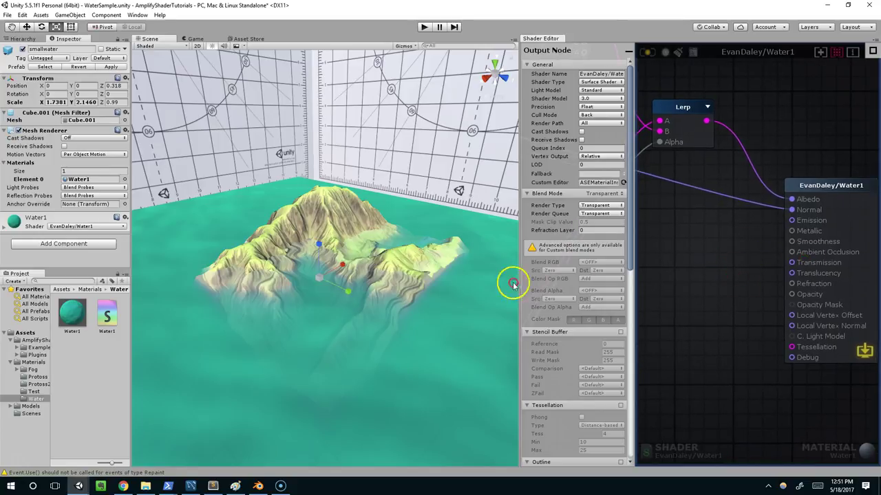
right_drag(513, 285, 437, 265)
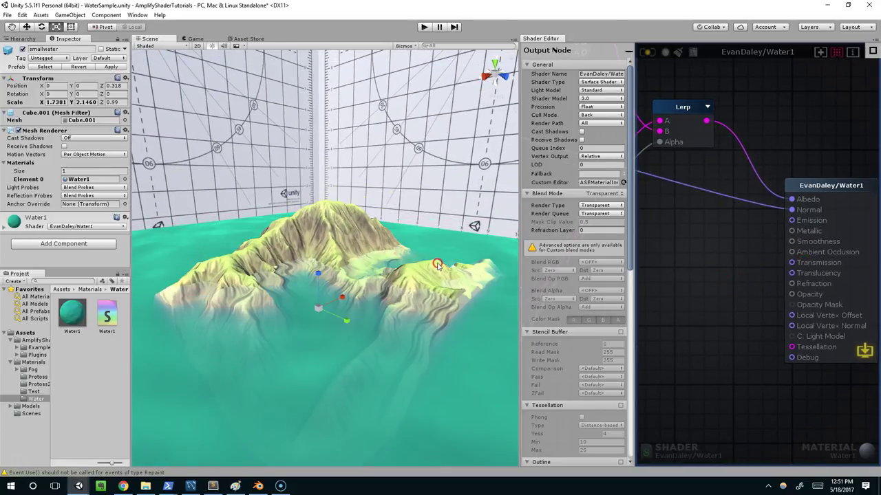
right_click(681, 283)
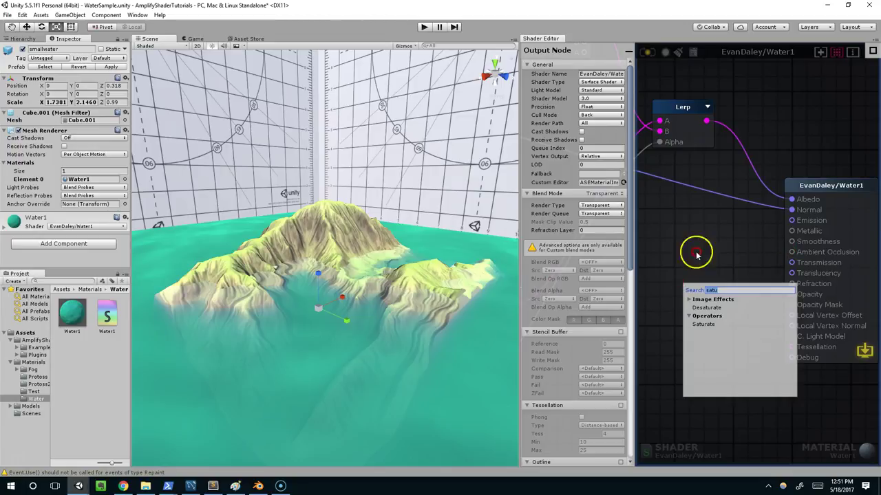
click(691, 270)
click(695, 287)
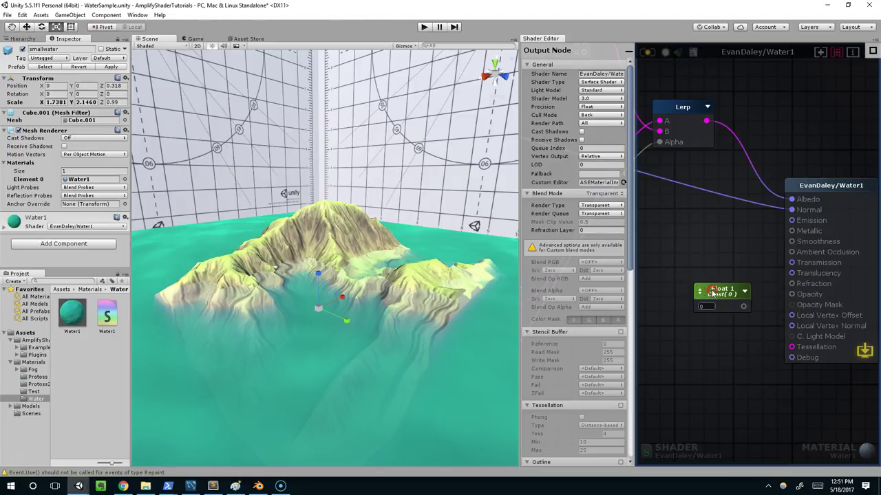
drag(713, 293, 672, 289)
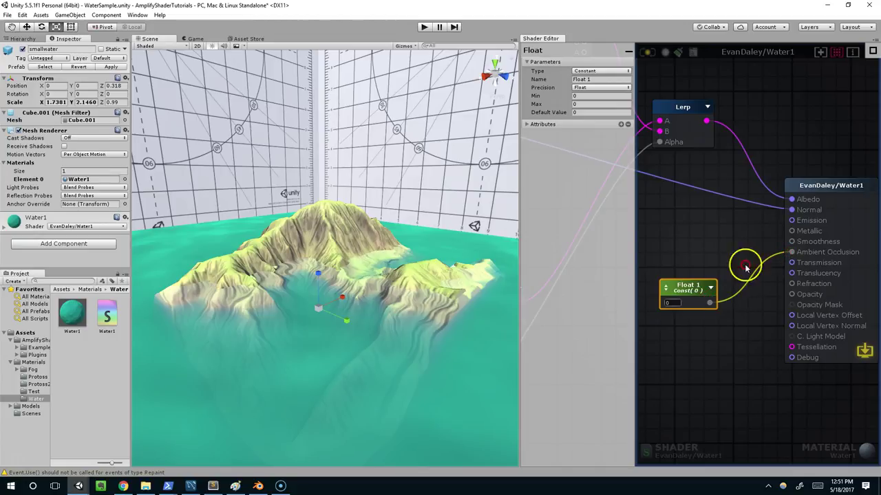
text(1)
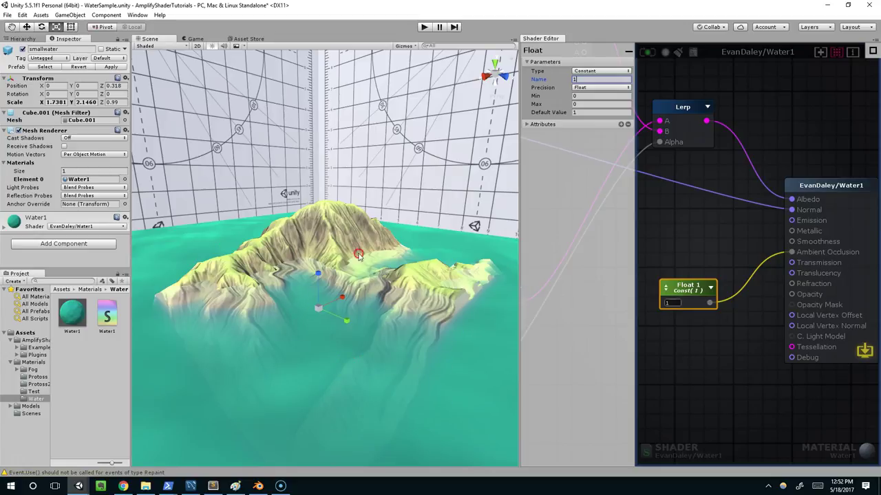
Examine the water's shading around the island up close and move the Float node slightly higher beside the output node.
alt+drag(327, 267, 423, 293)
scroll(424, 294, up, 5)
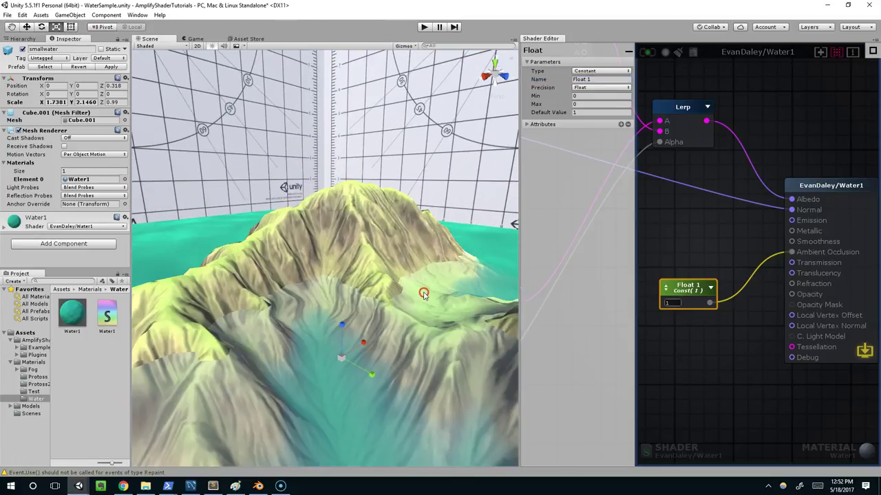
scroll(411, 292, down, 5)
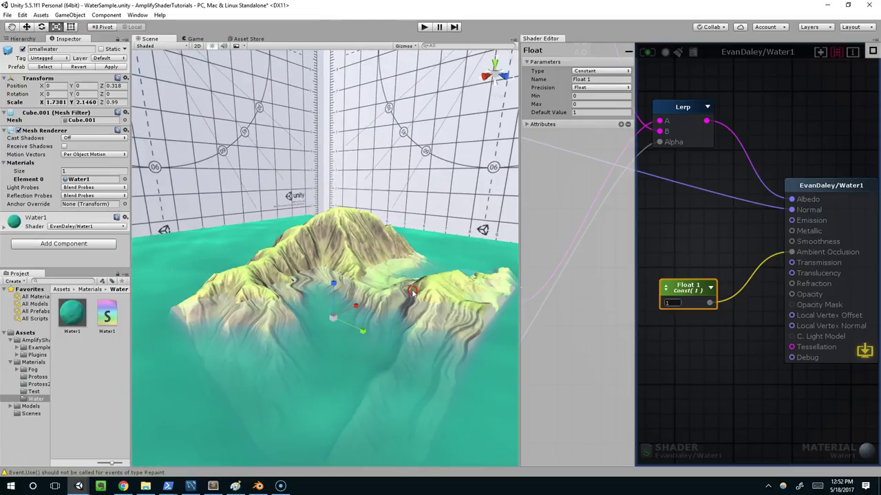
drag(680, 288, 683, 275)
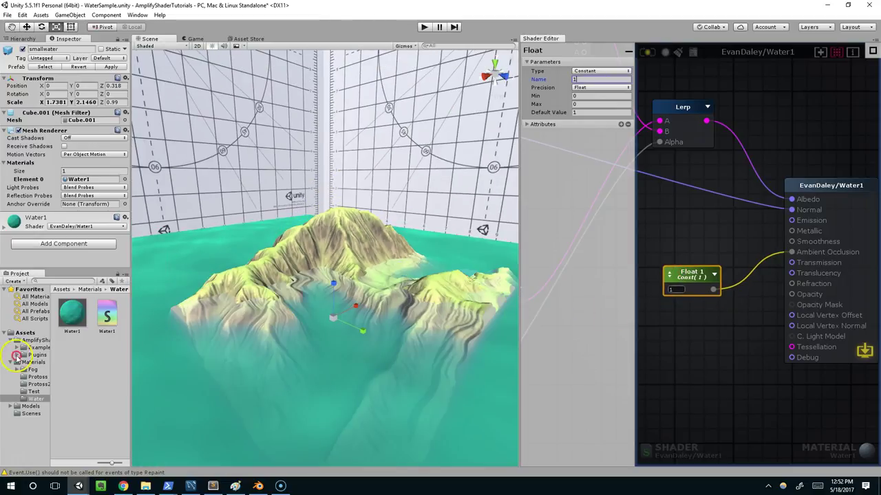
Set the Float node feeding Ambient Occlusion to 0, update the shader and inspect the water's shading around the island.
click(626, 286)
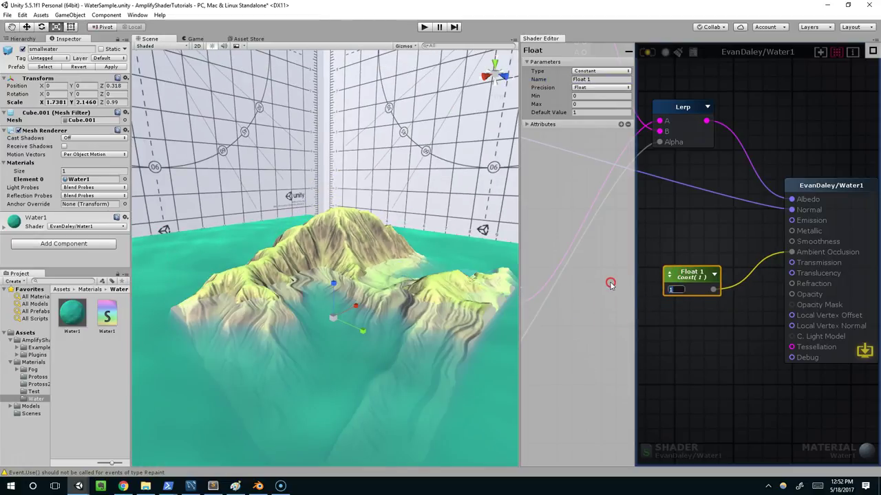
text(0)
click(657, 67)
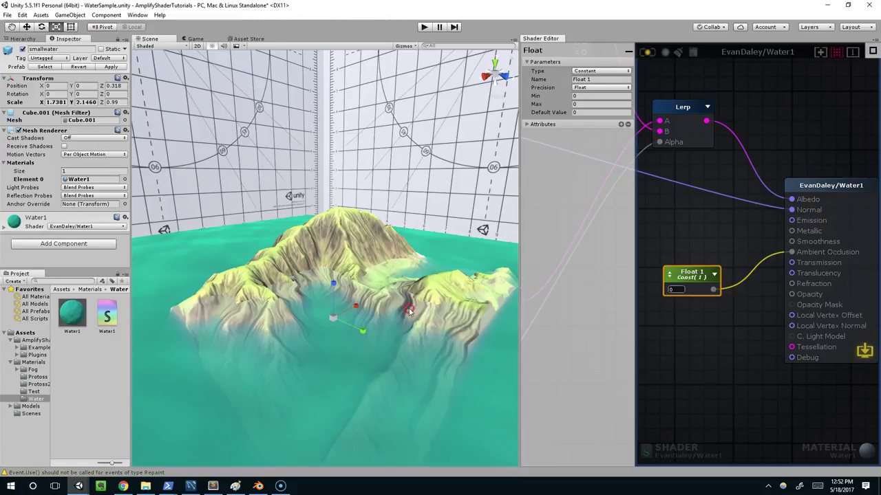
alt+drag(402, 305, 415, 287)
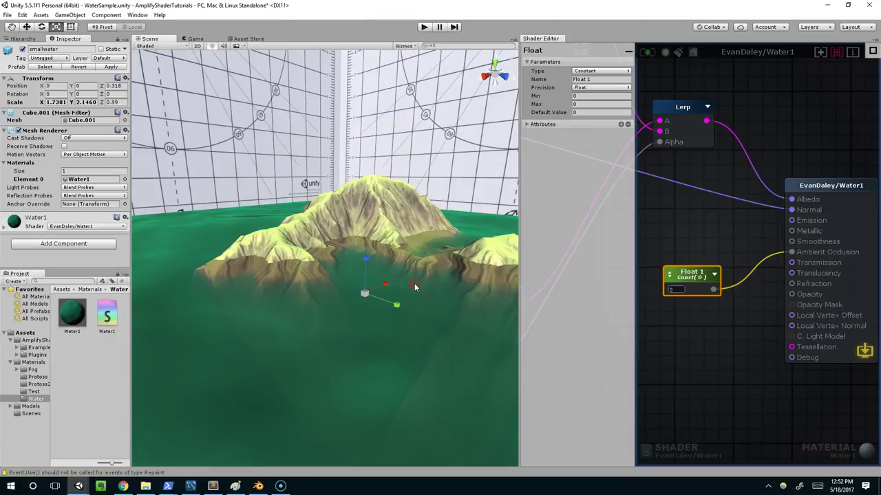
alt+drag(358, 253, 365, 279)
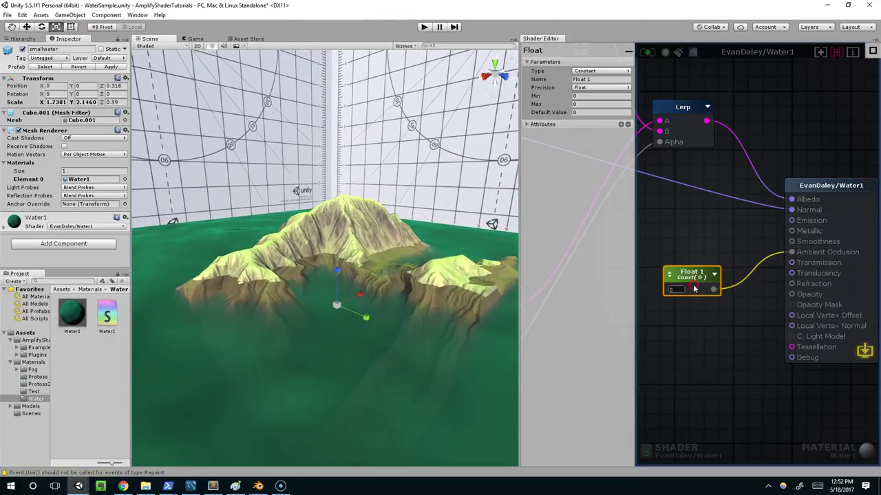
Set the Ambient Occlusion Float node to 1, update the shader and compare the water's shading around the island.
text(1)
click(647, 93)
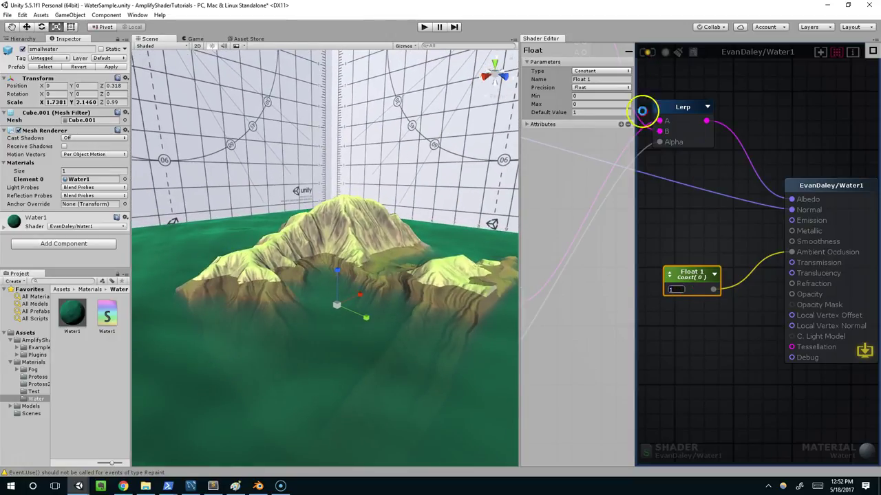
alt+drag(409, 249, 513, 228)
alt+drag(339, 326, 357, 284)
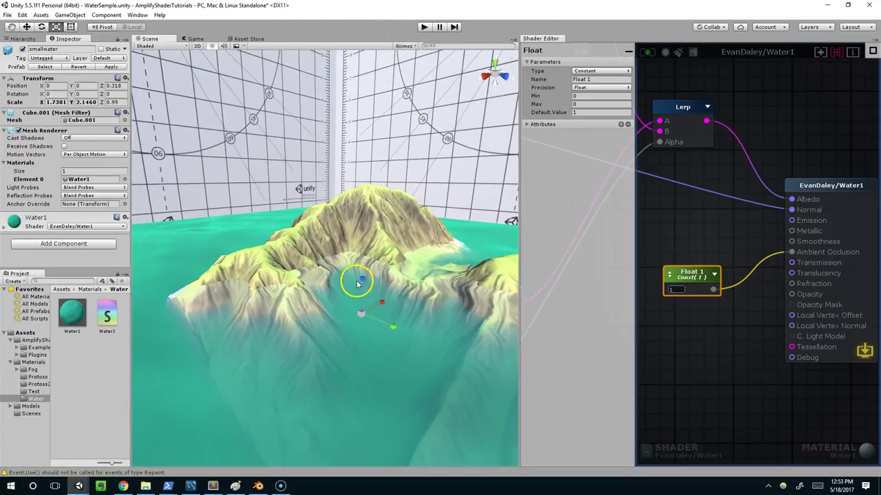
alt+drag(398, 381, 379, 335)
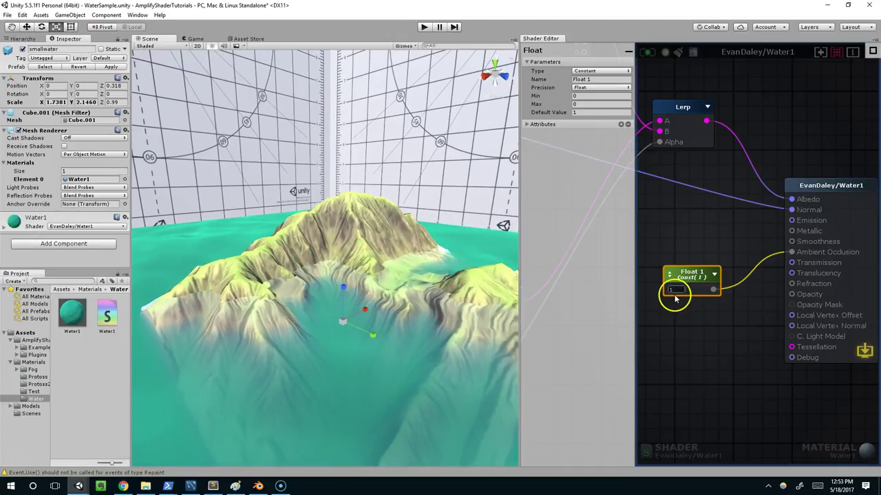
Set the Ambient Occlusion Float node to 0.6, update the shader and check the water from several angles.
text(.6)
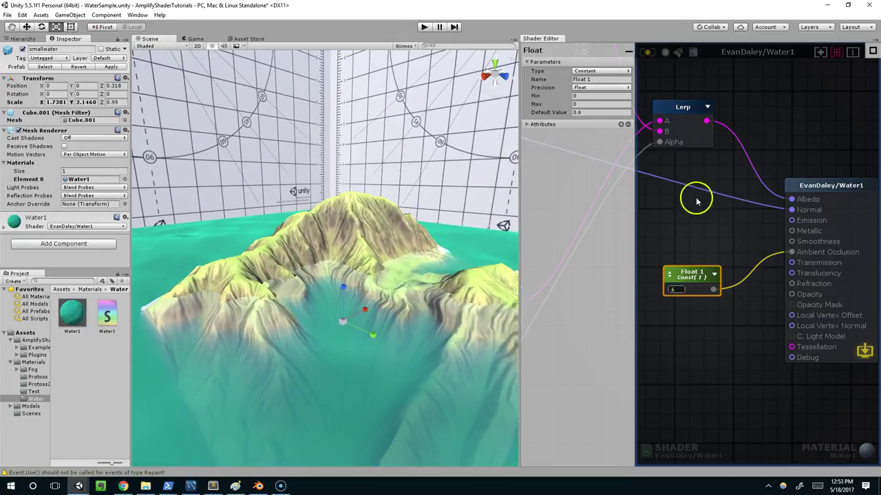
alt+drag(346, 203, 429, 194)
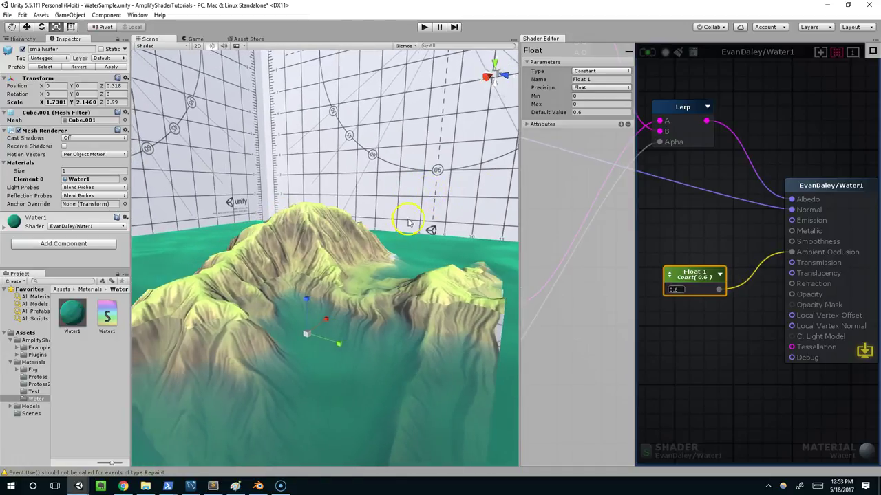
alt+drag(408, 222, 365, 385)
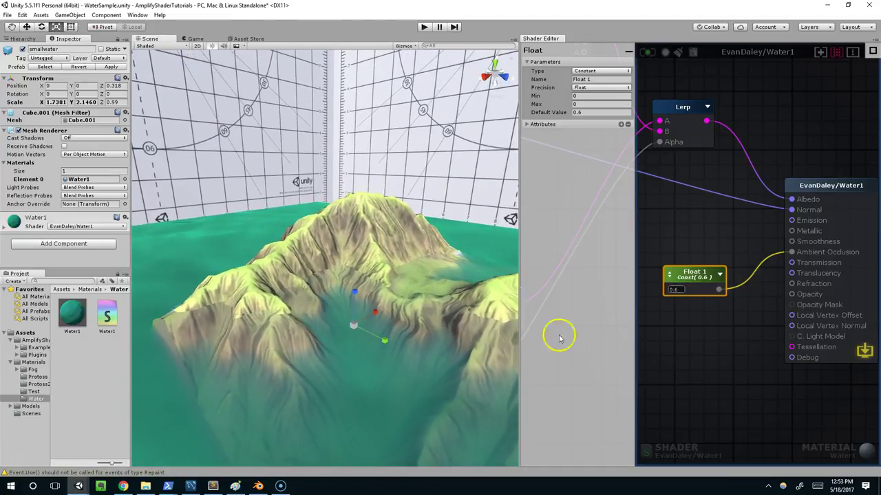
scroll(756, 240, down, 5)
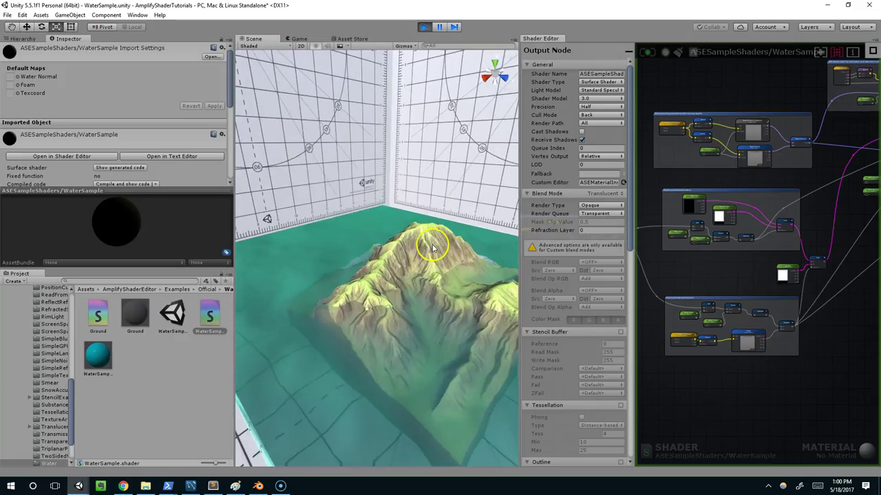
Widen the project's folder tree and locate the Water sample folder inside AmplifyShaderEditor's Examples.
alt+drag(432, 248, 372, 199)
drag(75, 319, 115, 322)
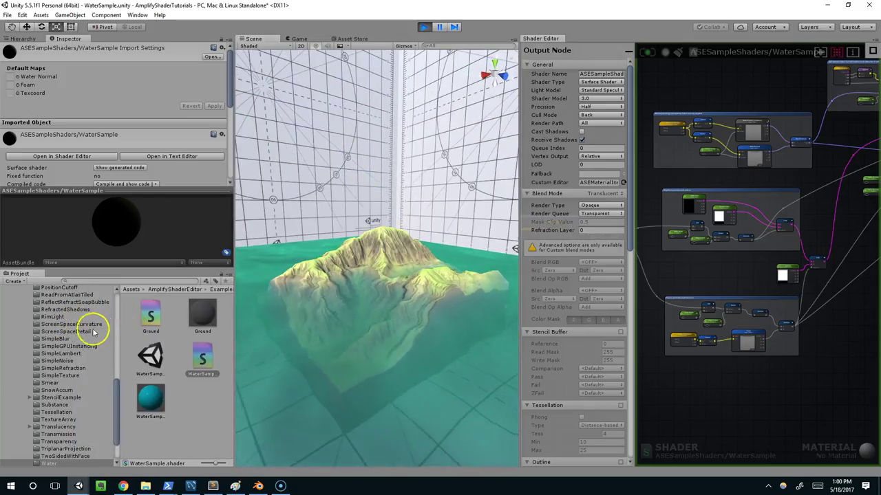
scroll(97, 355, up, 10)
alt+drag(413, 279, 289, 356)
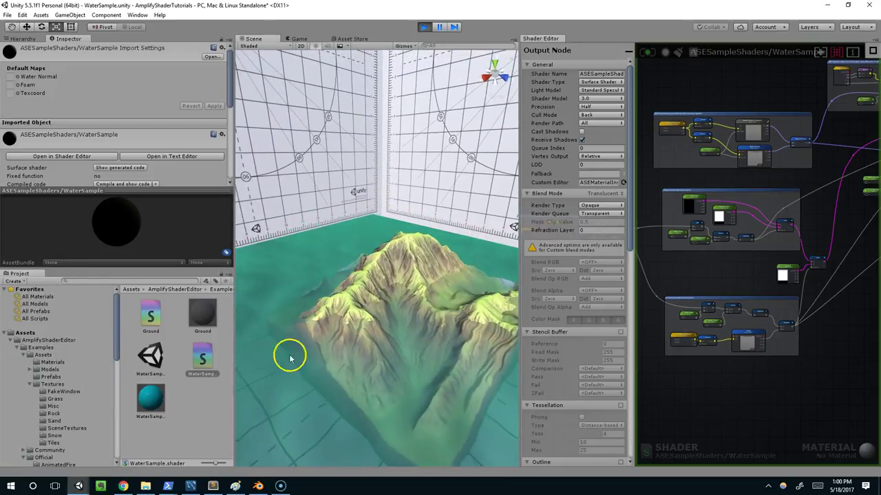
scroll(66, 420, down, 5)
scroll(66, 419, down, 9)
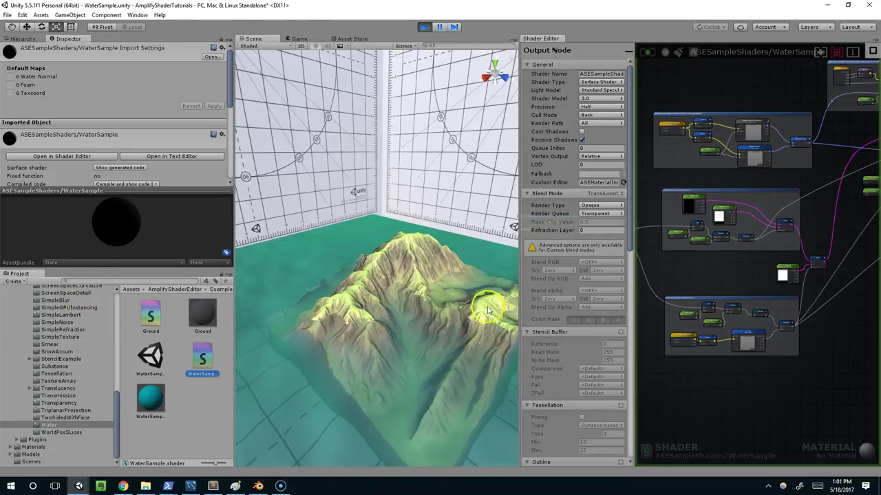
Examine the foam controls and texture group in the WaterSample graph, including Foam Depth, Foam Falloff, the Panner and the Foam texture.
scroll(721, 252, up, 6)
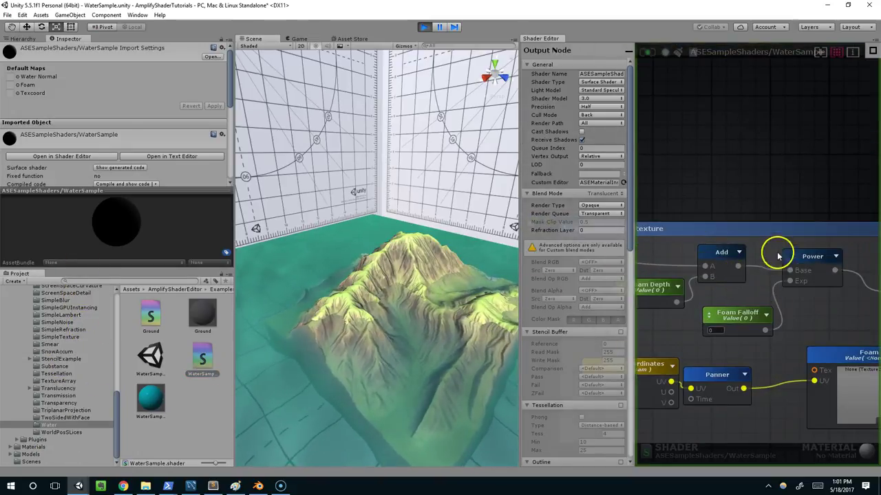
scroll(419, 298, up, 4)
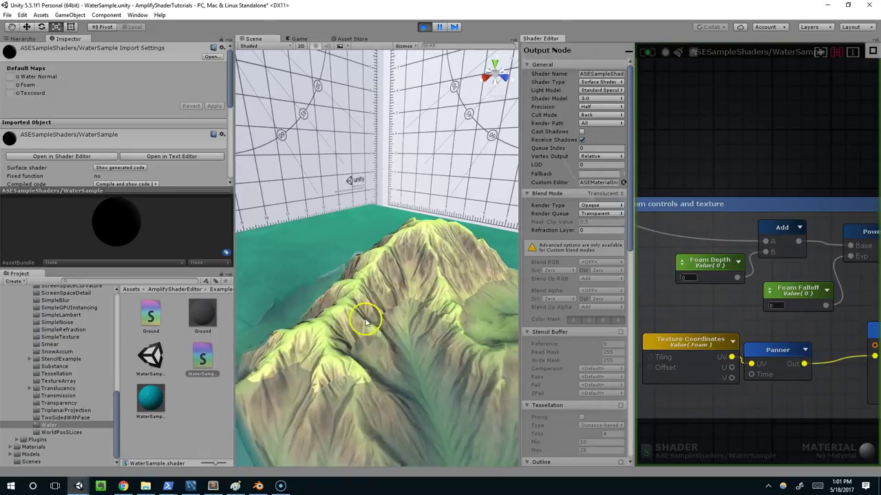
scroll(407, 318, down, 3)
scroll(701, 241, down, 6)
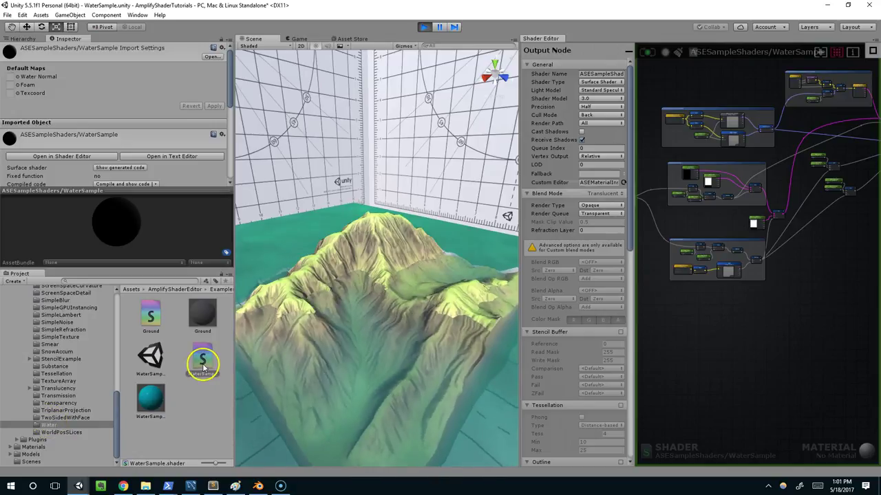
scroll(688, 220, up, 4)
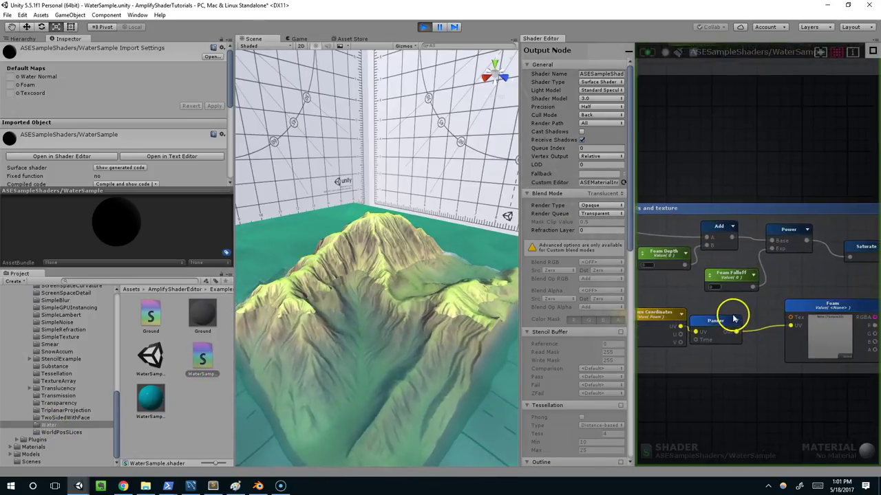
scroll(764, 302, up, 5)
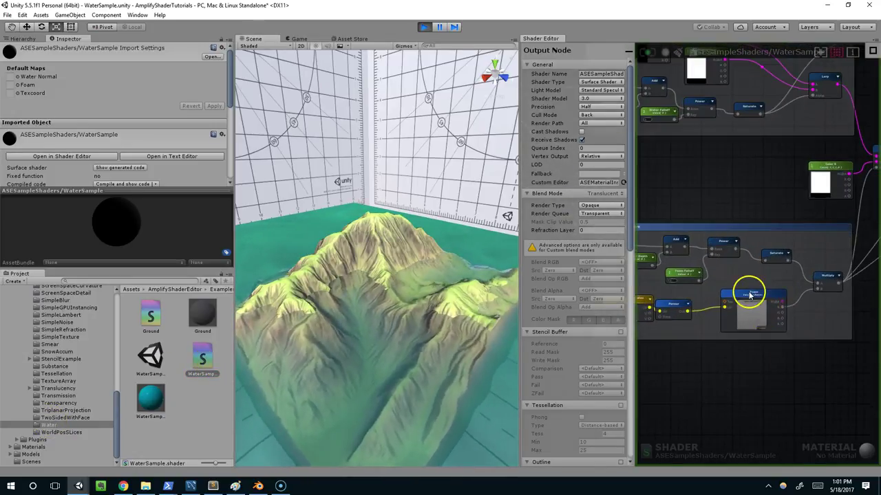